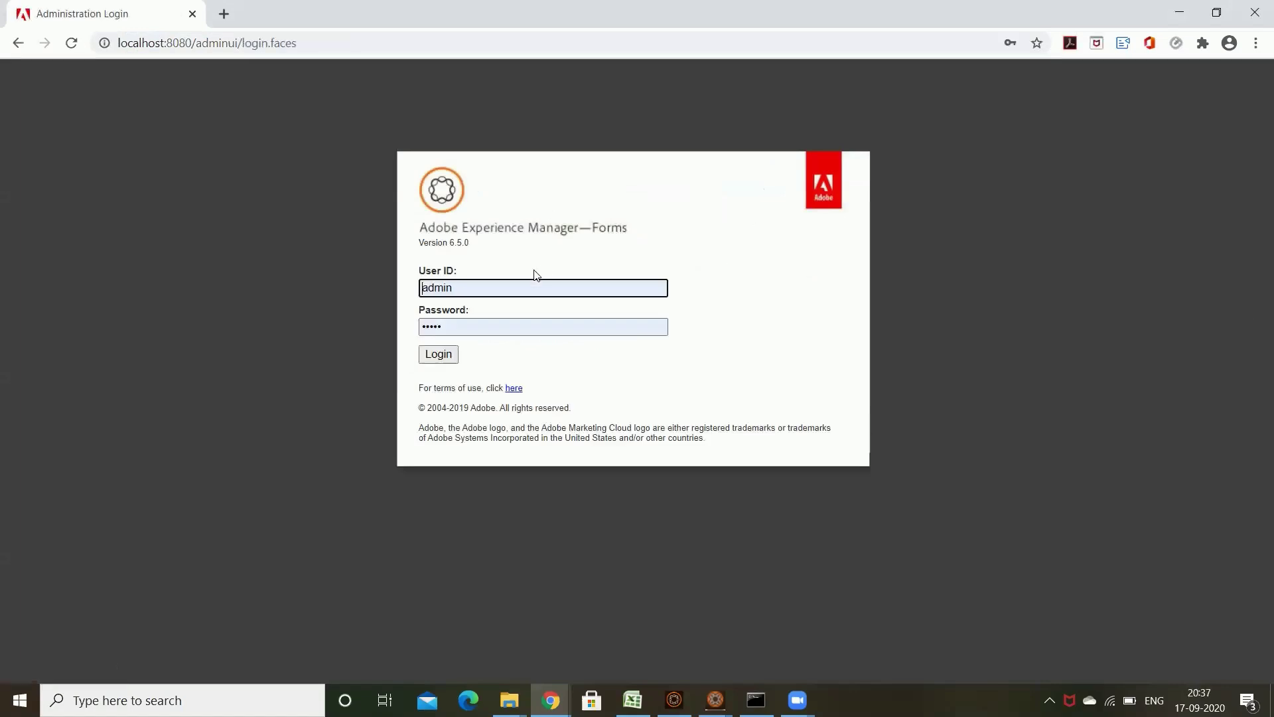
Step: Log in with user ID 'administrator' and the account password
double_click(533, 287)
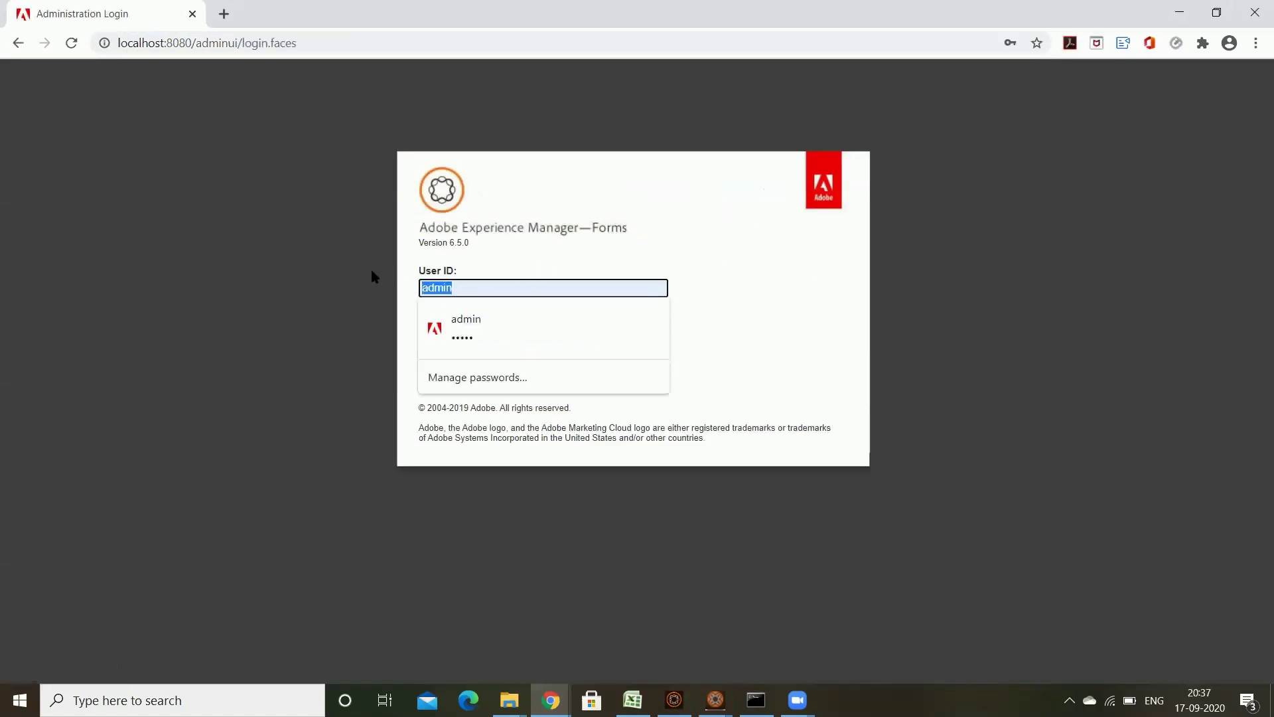
text(administrator)
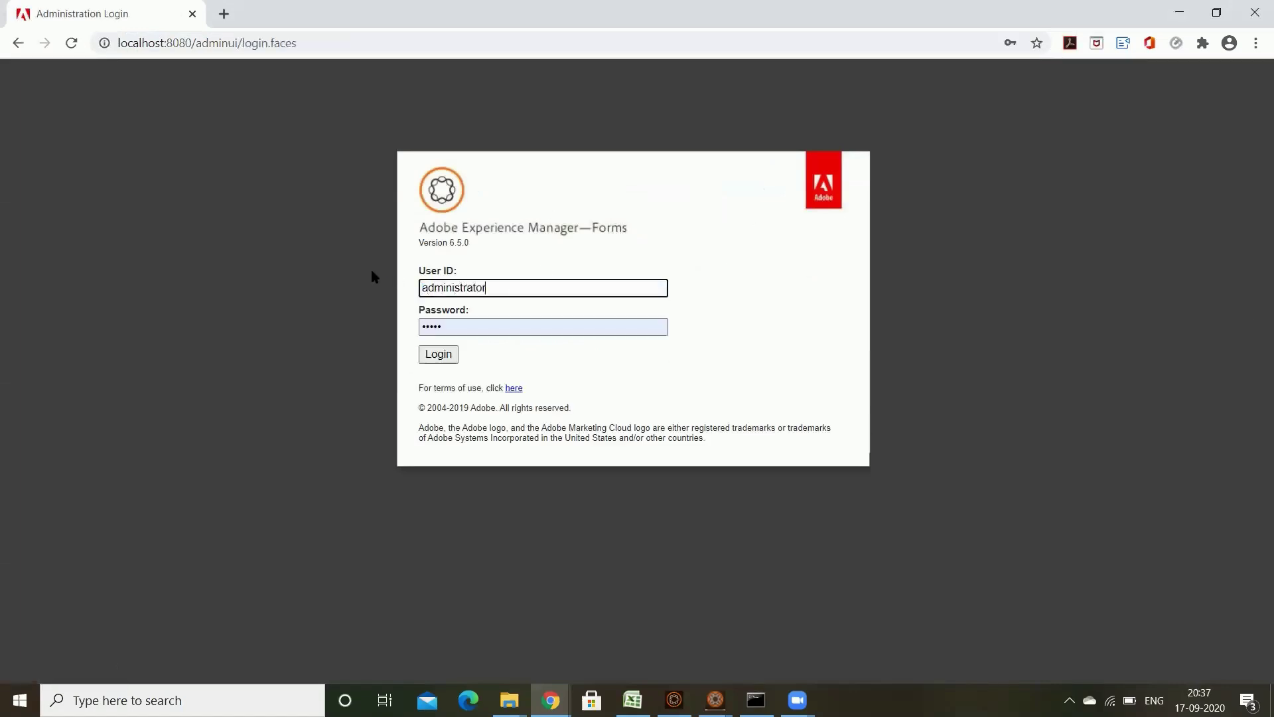
key(Tab)
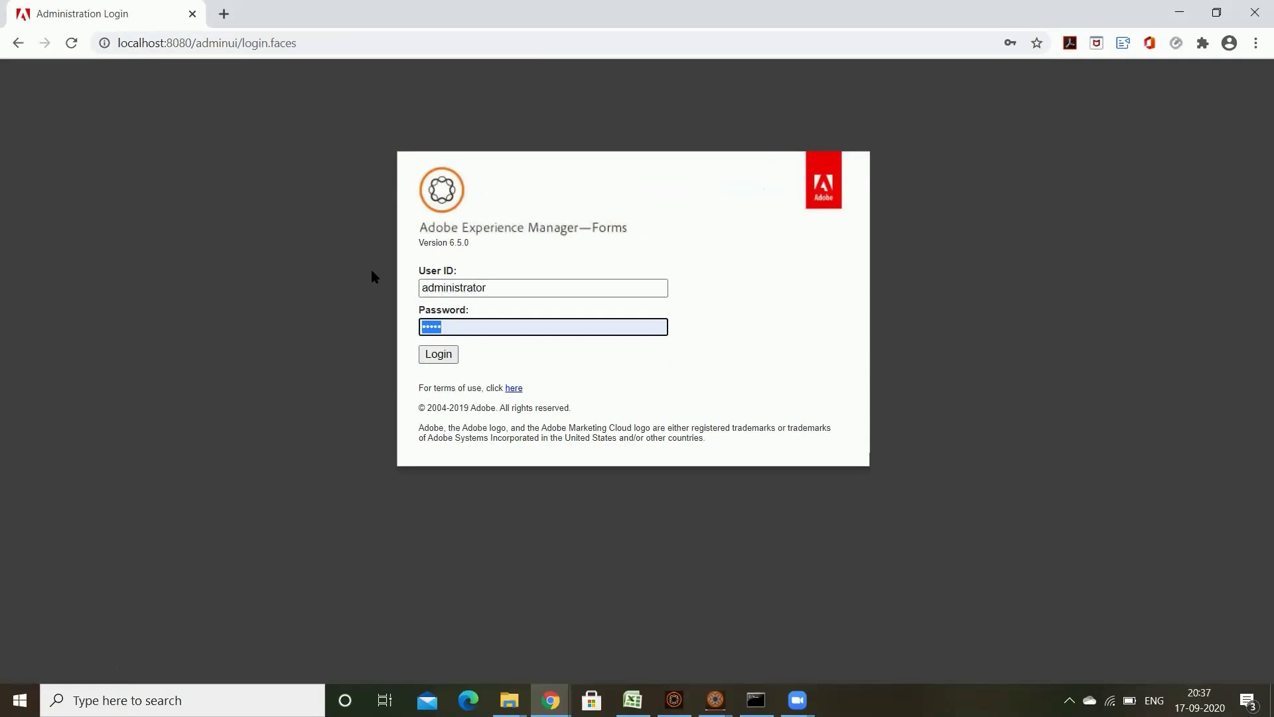
text(pas)
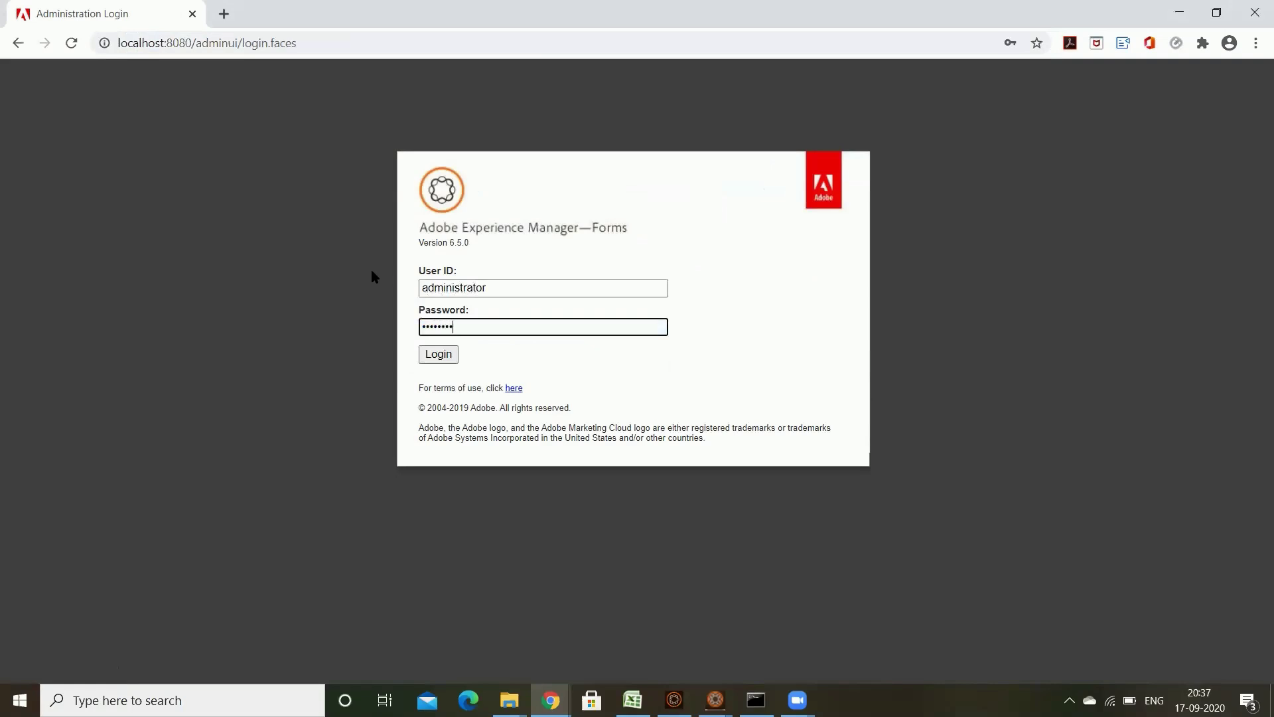
text(sword)
key(Return)
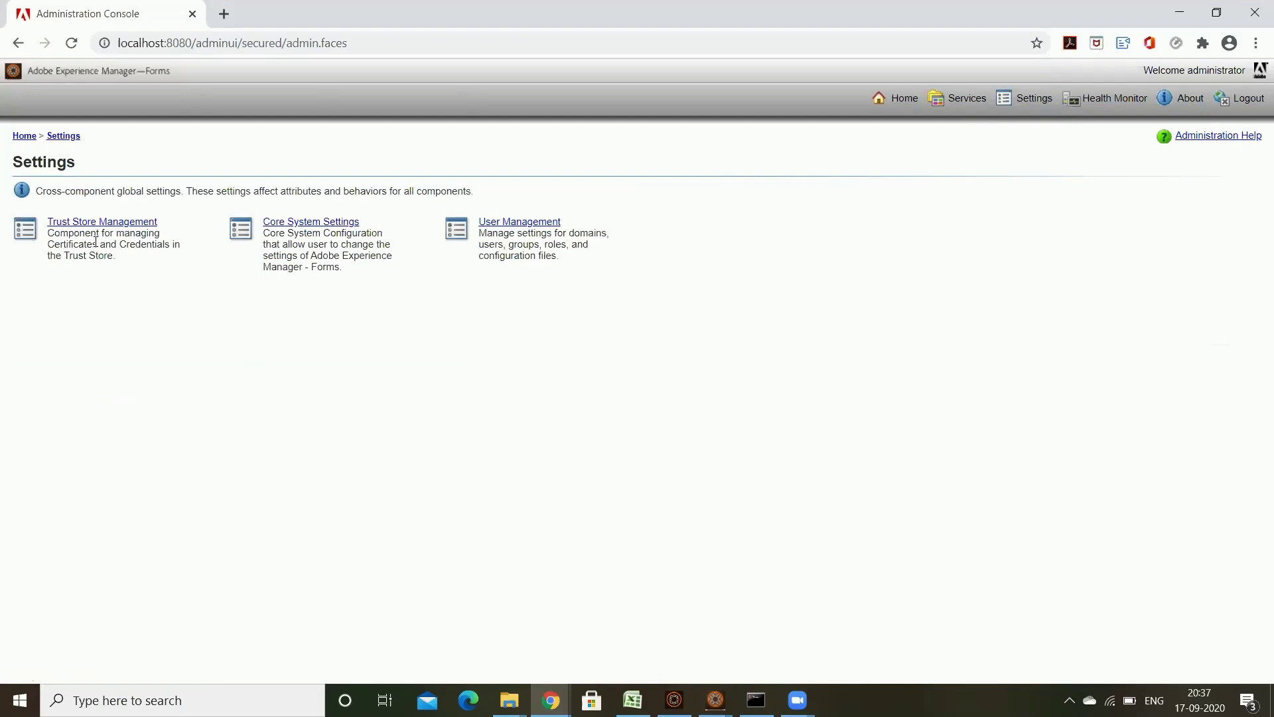
Step: Highlight and review the Trust Store Management, Core System Settings and User Management entries
drag(57, 223, 406, 241)
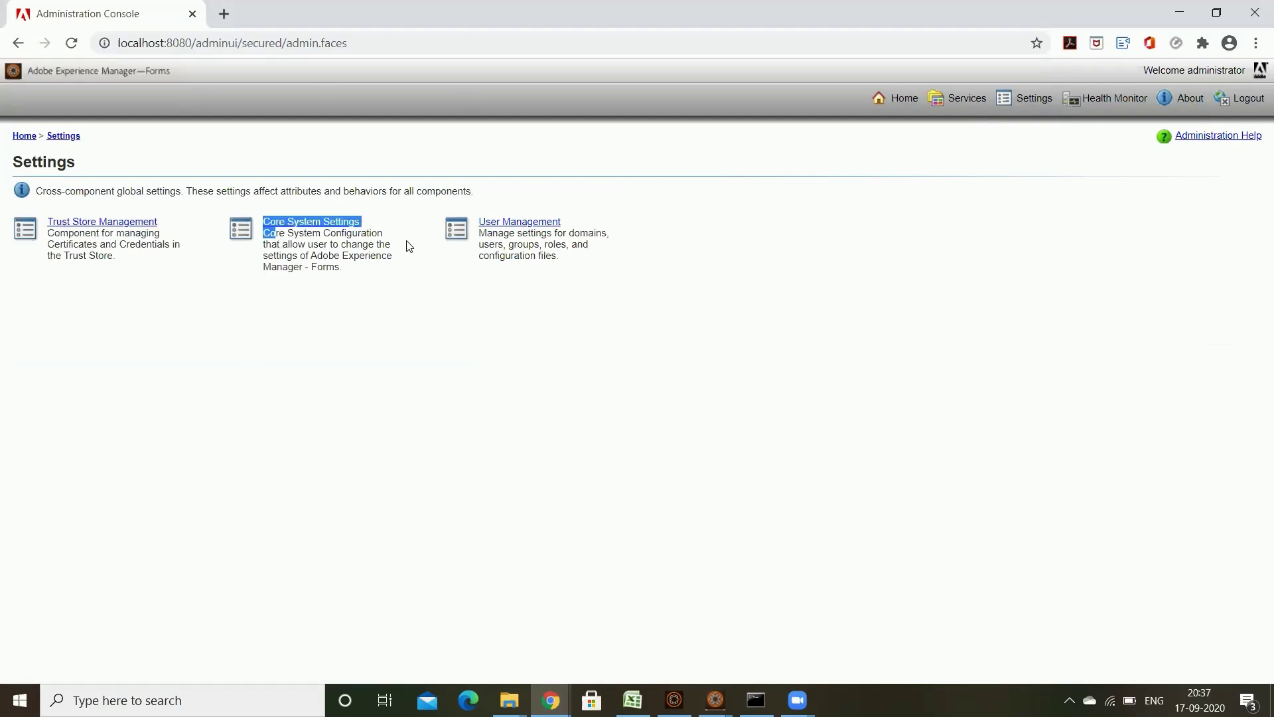
click(444, 275)
drag(615, 236, 479, 222)
click(752, 264)
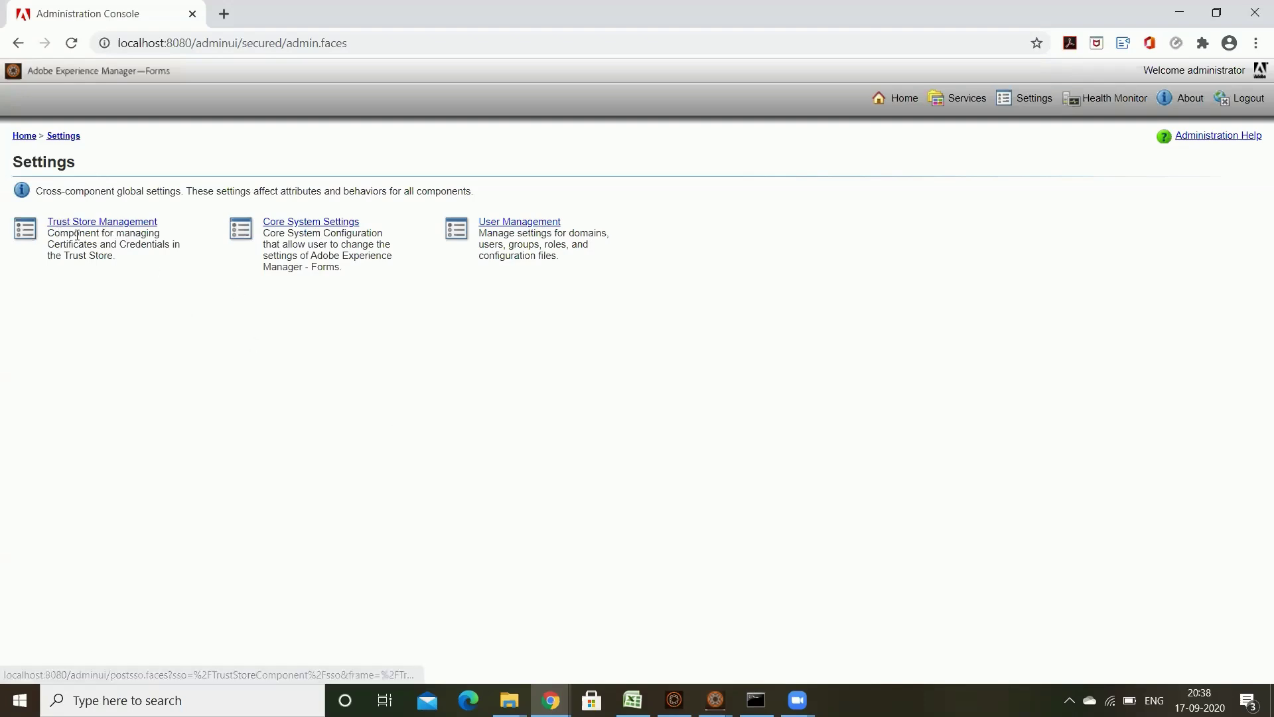
drag(60, 233, 47, 221)
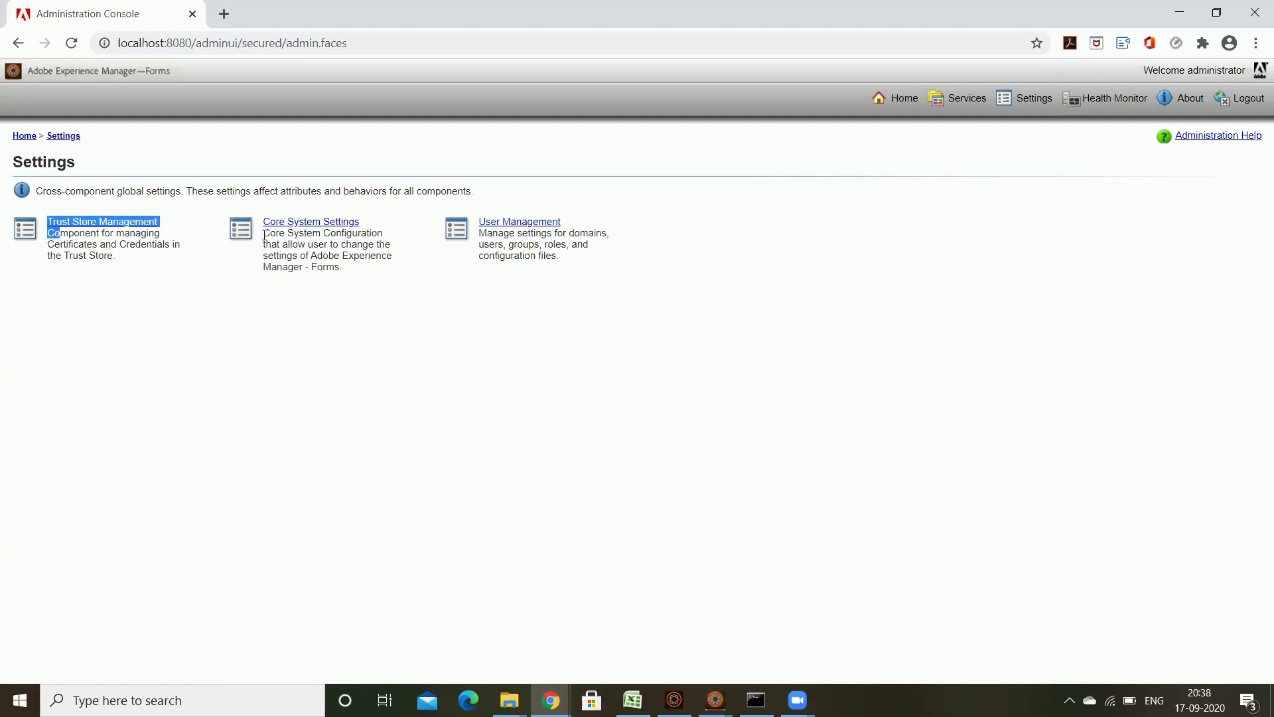
drag(270, 234, 366, 273)
click(367, 273)
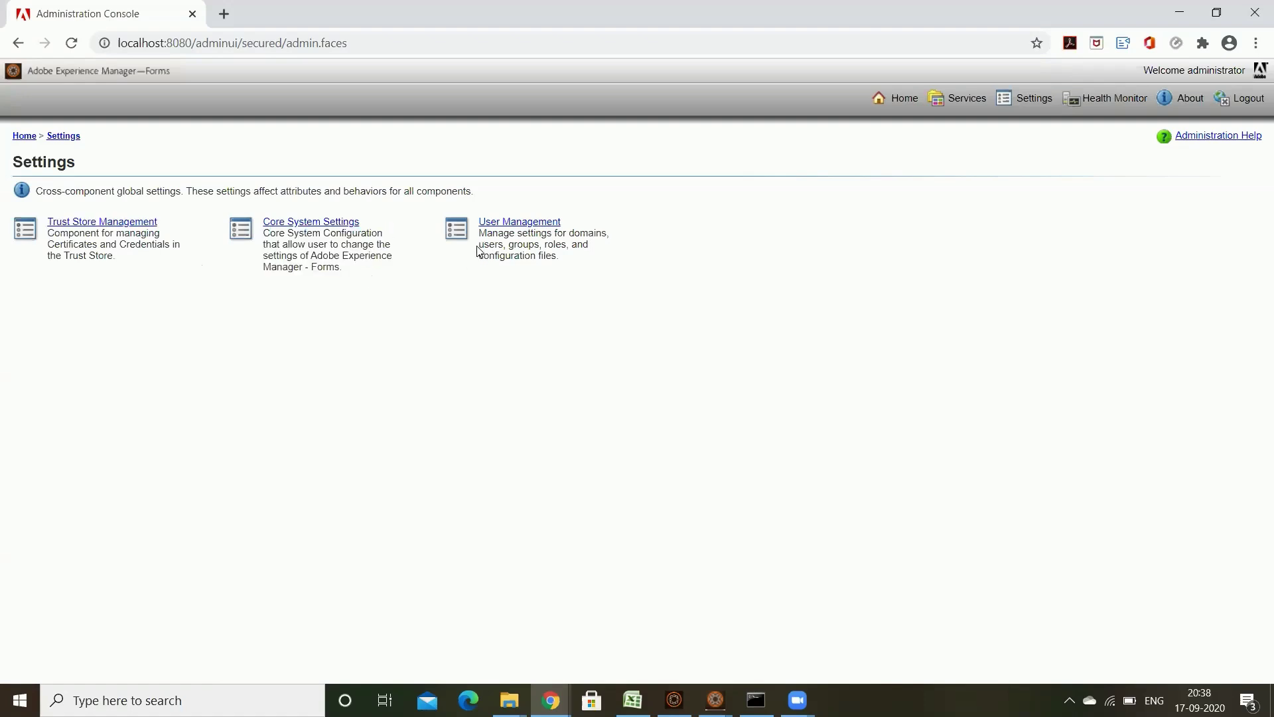
drag(484, 235, 633, 276)
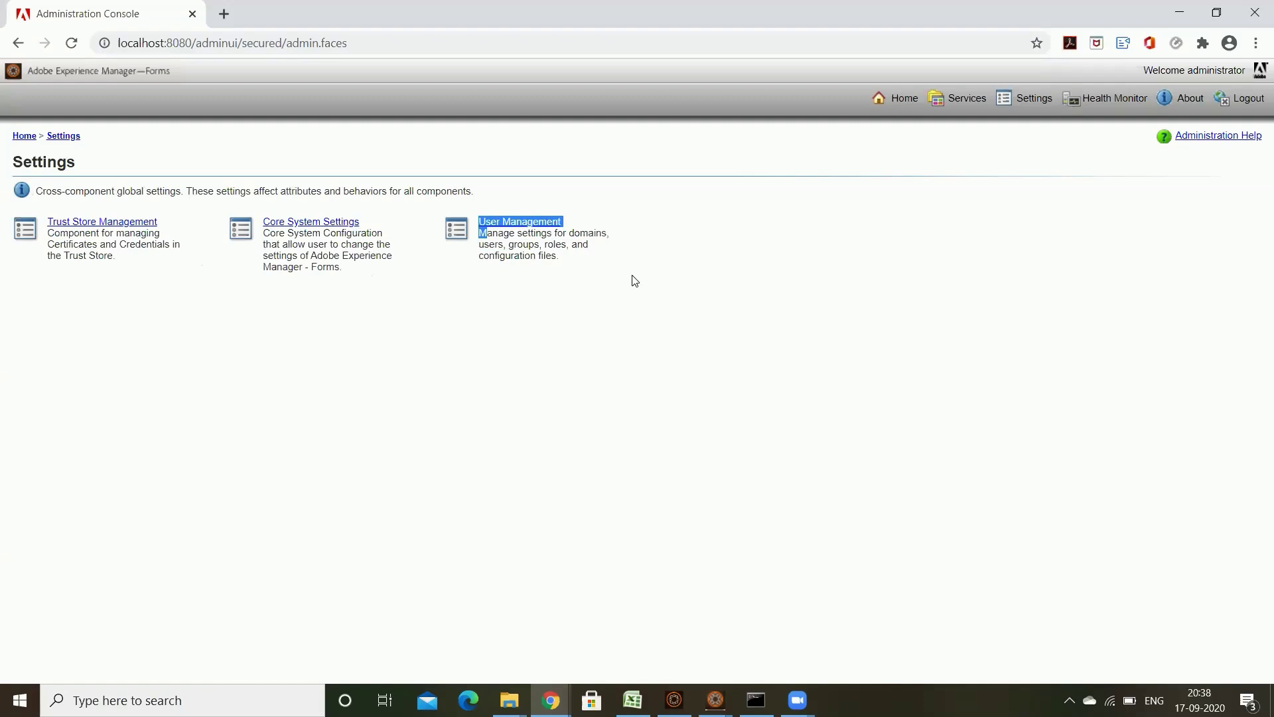
click(632, 276)
Step: Review User Management's Domain Management, Users and Groups, Role Management and Configuration sections, then enter Users and Groups
click(531, 221)
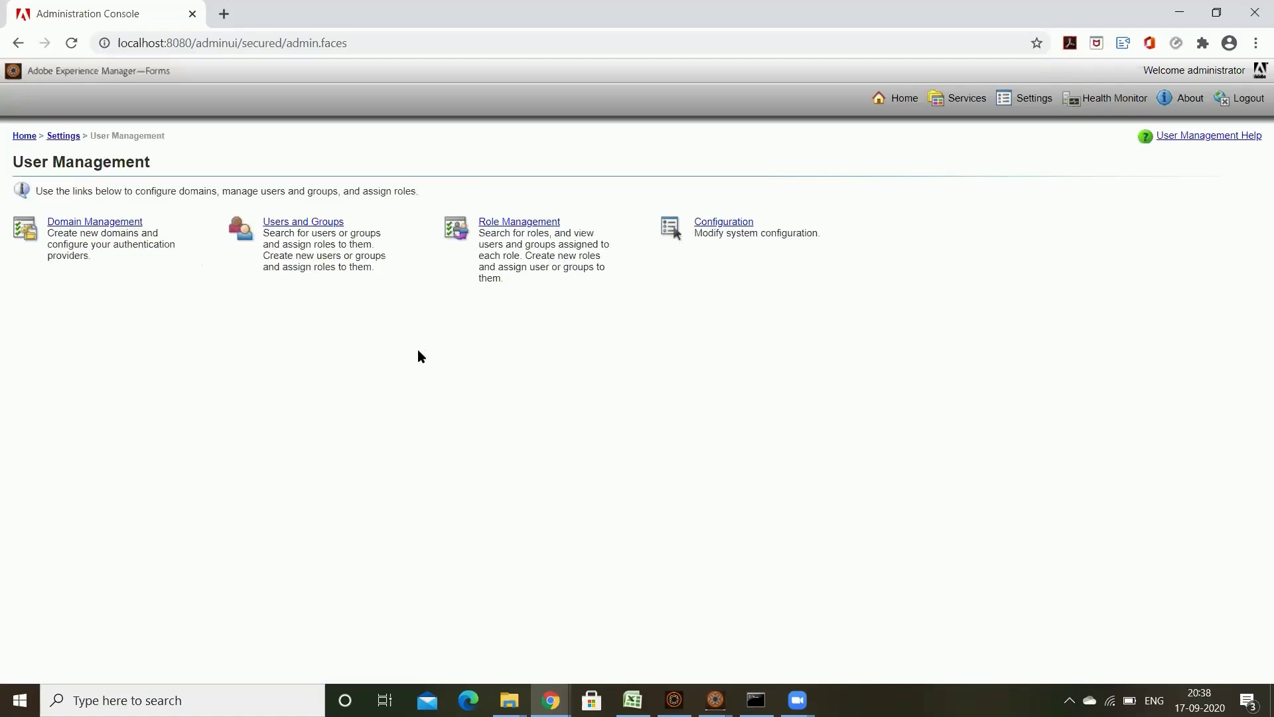
drag(23, 160, 221, 166)
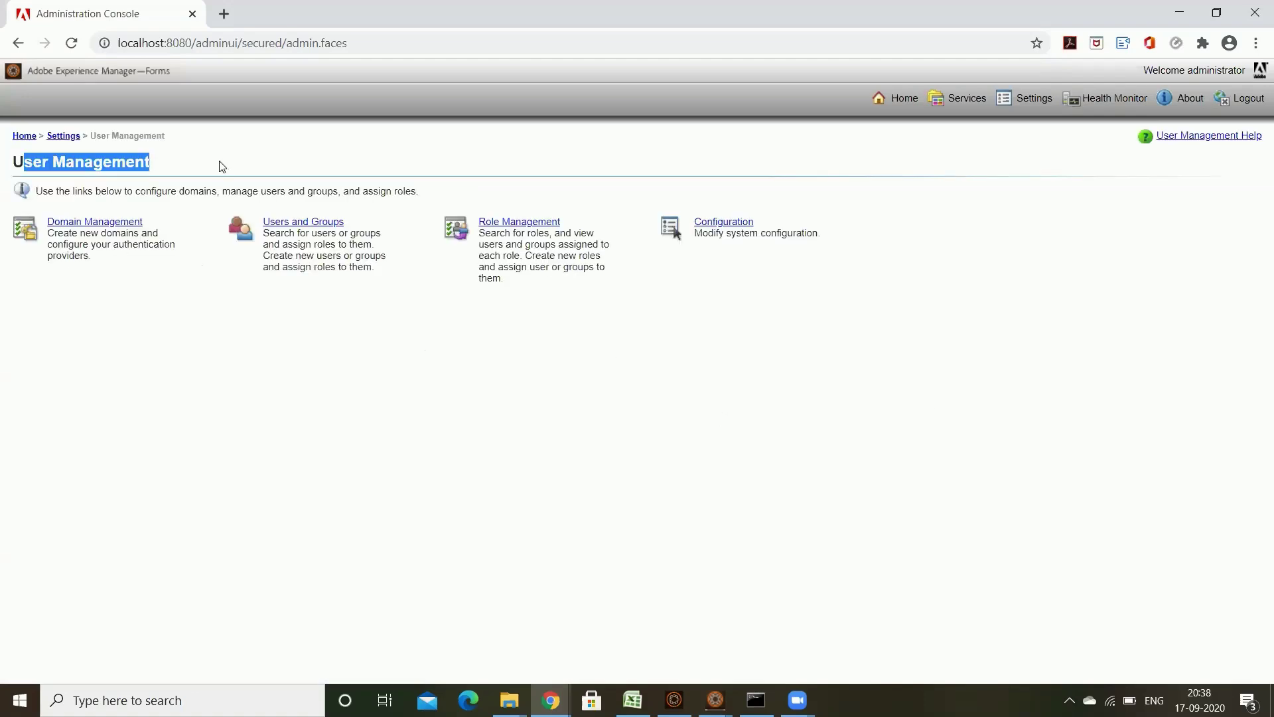
click(321, 351)
drag(58, 233, 159, 233)
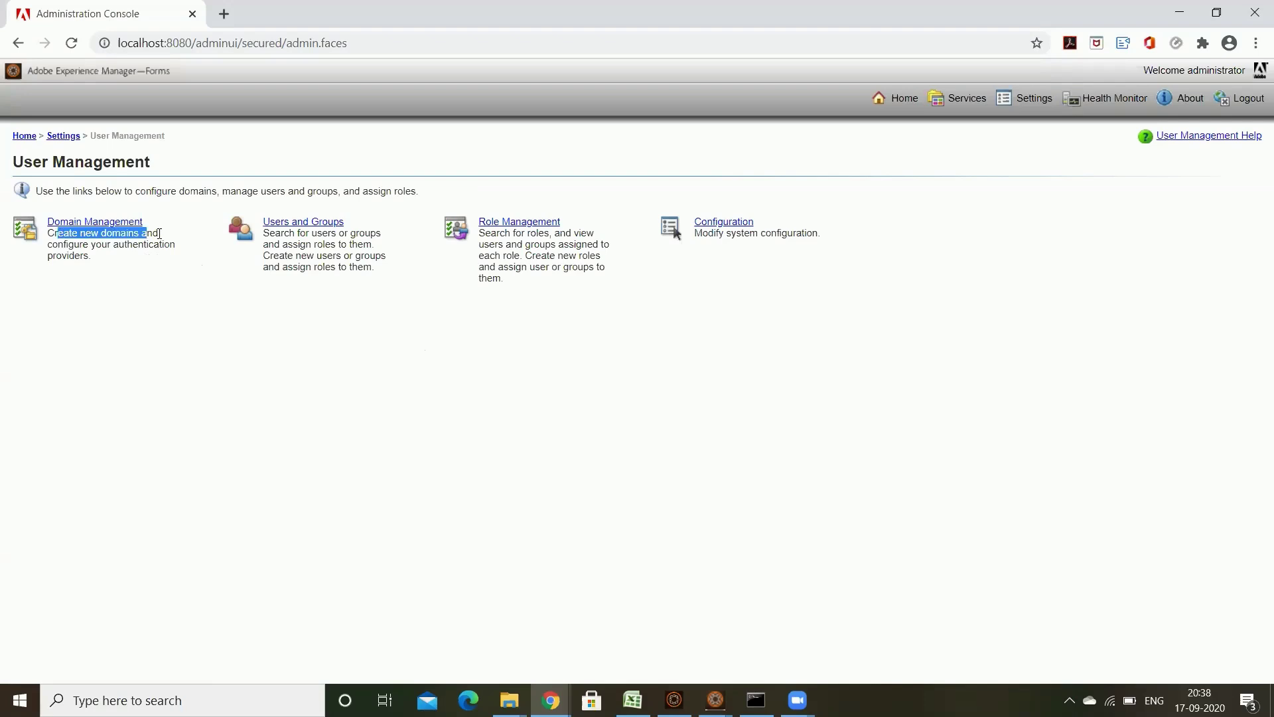
drag(369, 243, 284, 233)
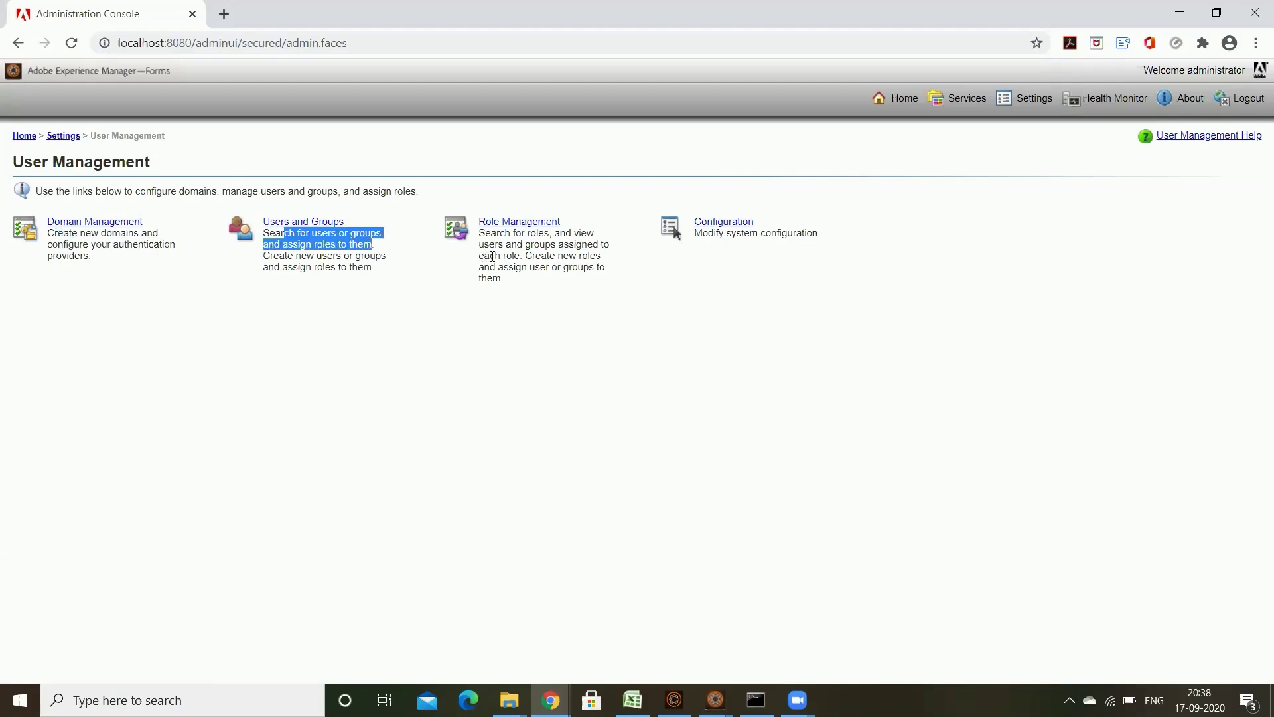
drag(494, 246, 572, 246)
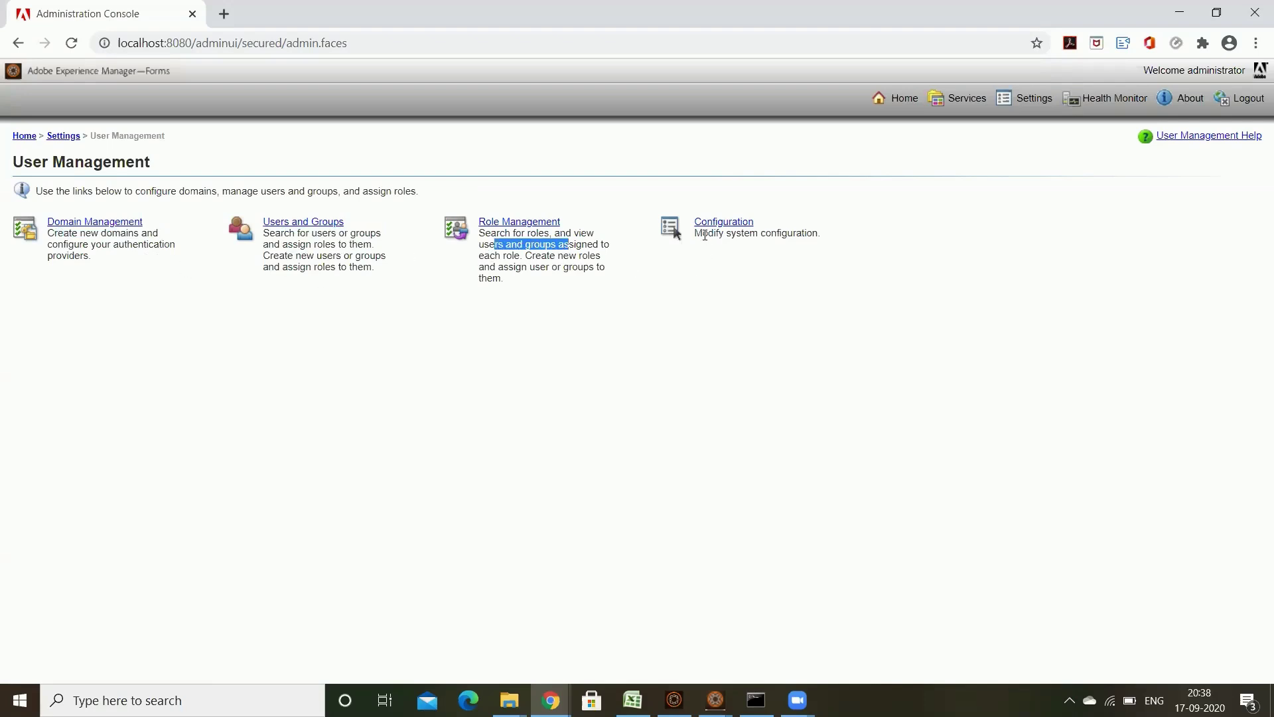
drag(707, 233, 818, 233)
click(922, 258)
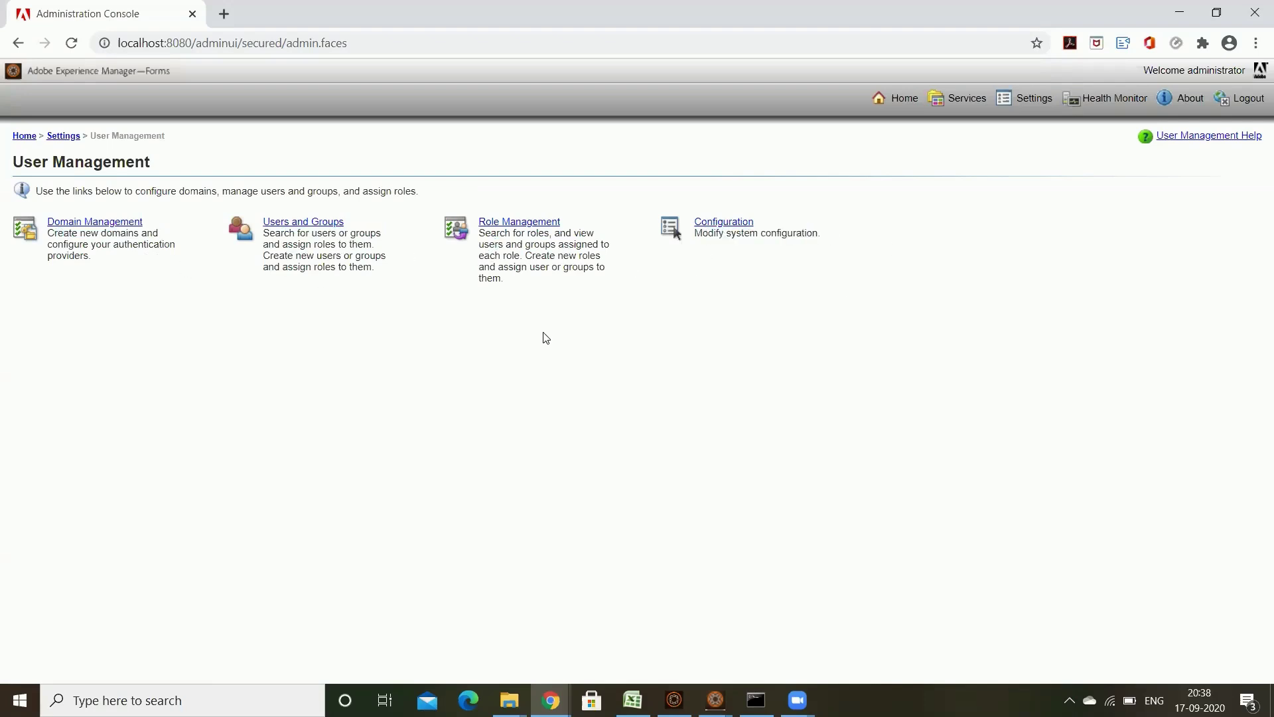
click(312, 227)
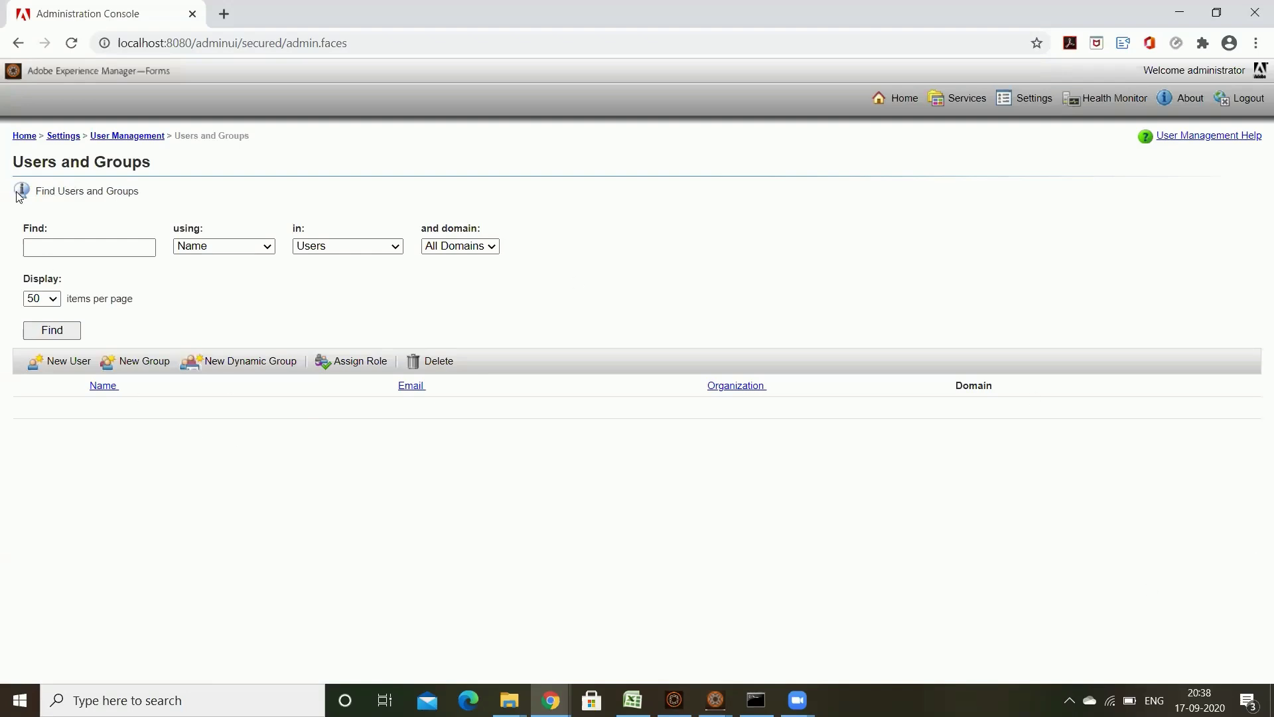
Step: Search with an empty box to list all users, showing only Super Administrator in DefaultDom
click(53, 330)
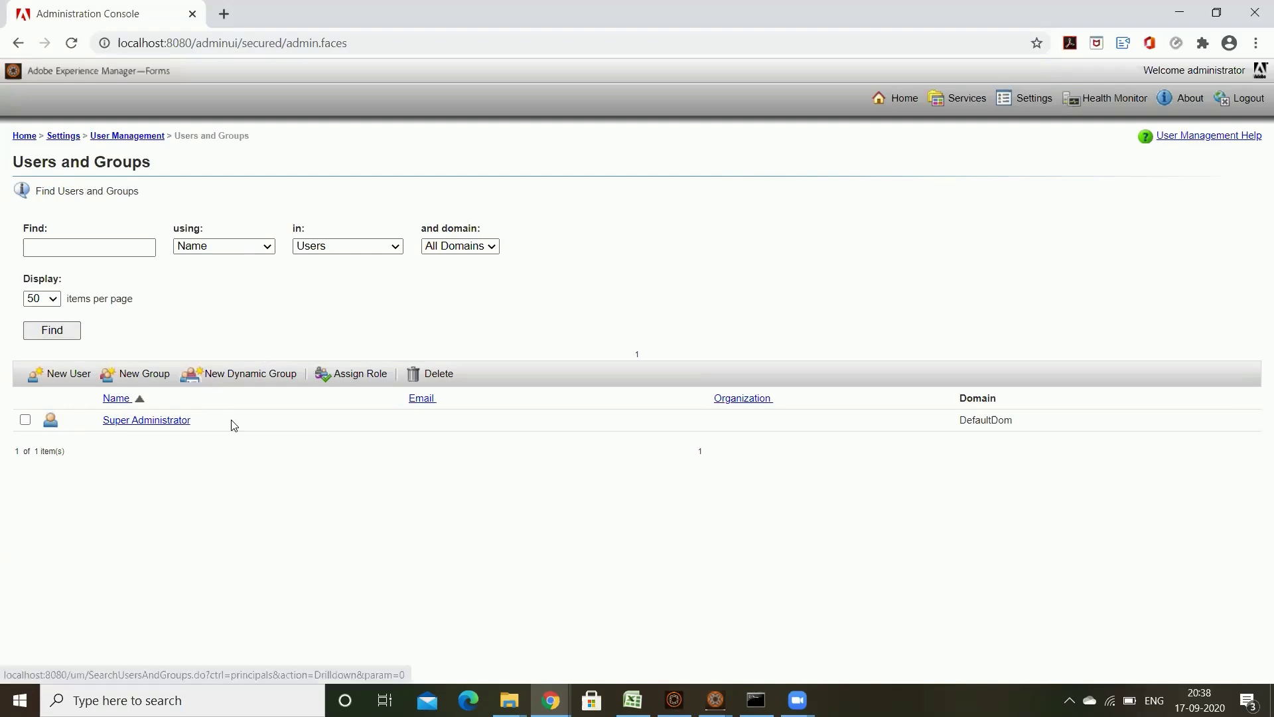
drag(189, 425, 117, 400)
click(328, 476)
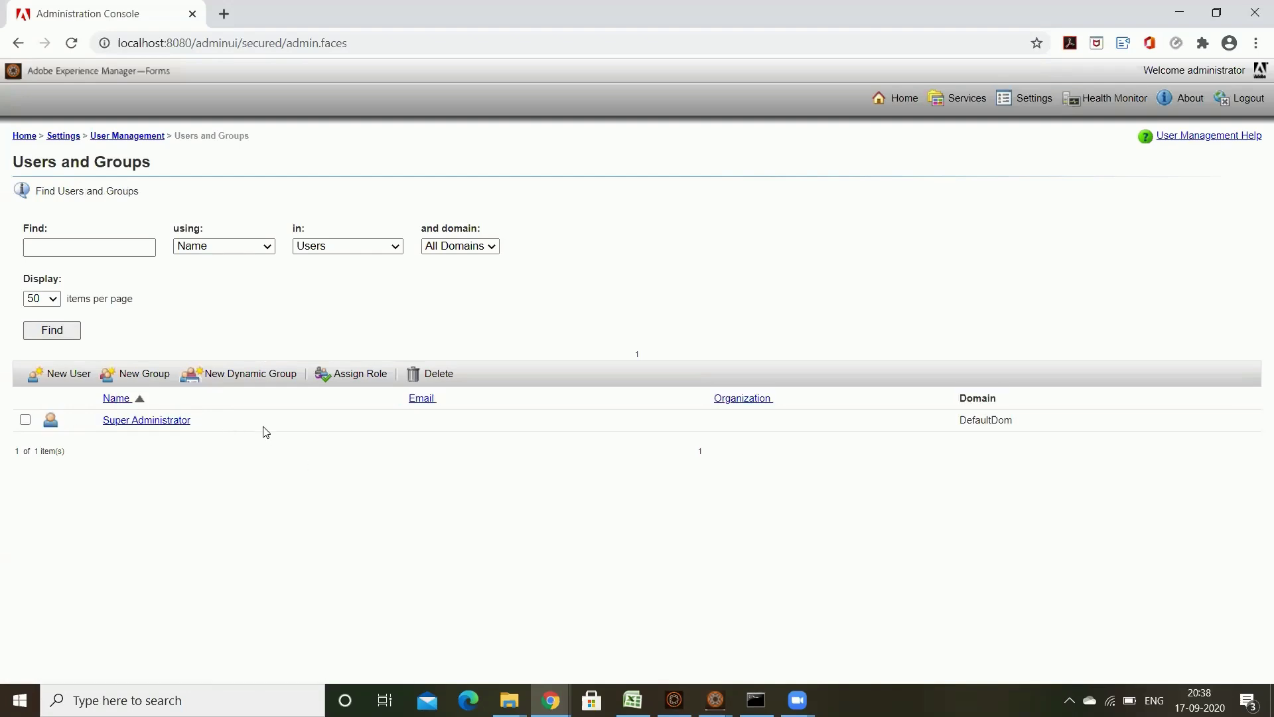
drag(212, 420, 105, 421)
click(444, 516)
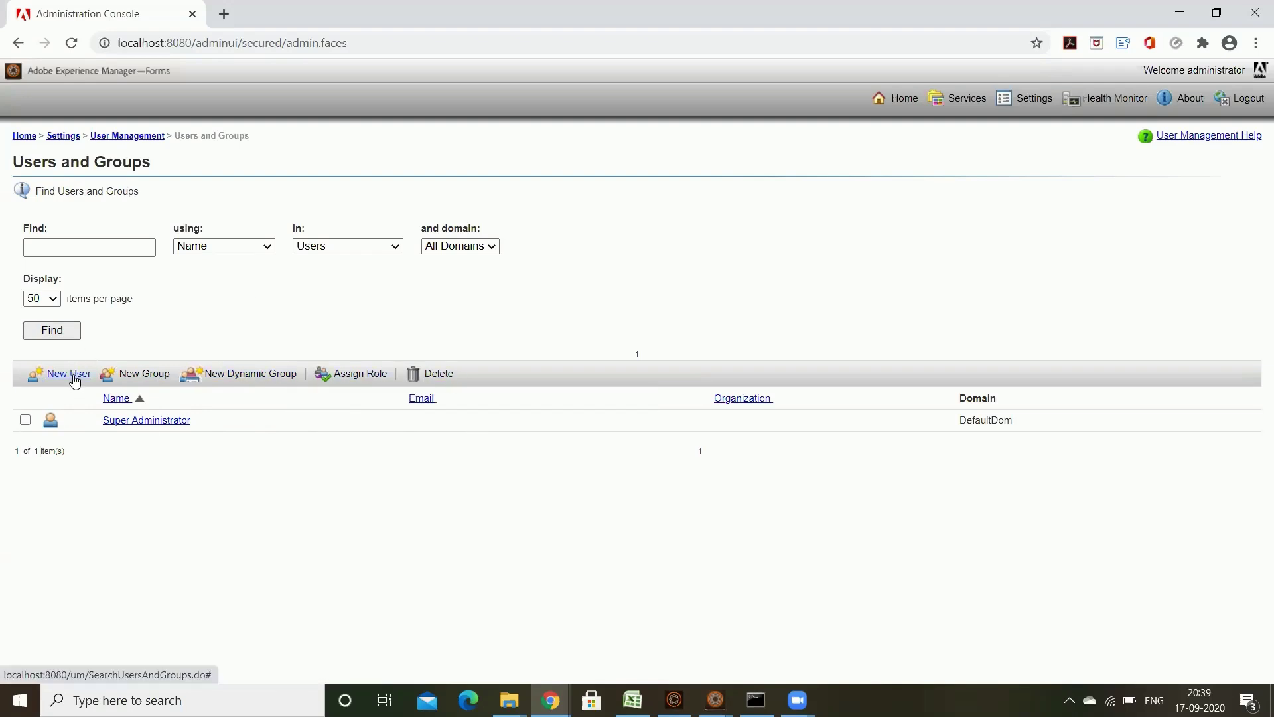
Step: Start a new user and fill First Name and Last Name with AEM_FORM_USER1
click(389, 374)
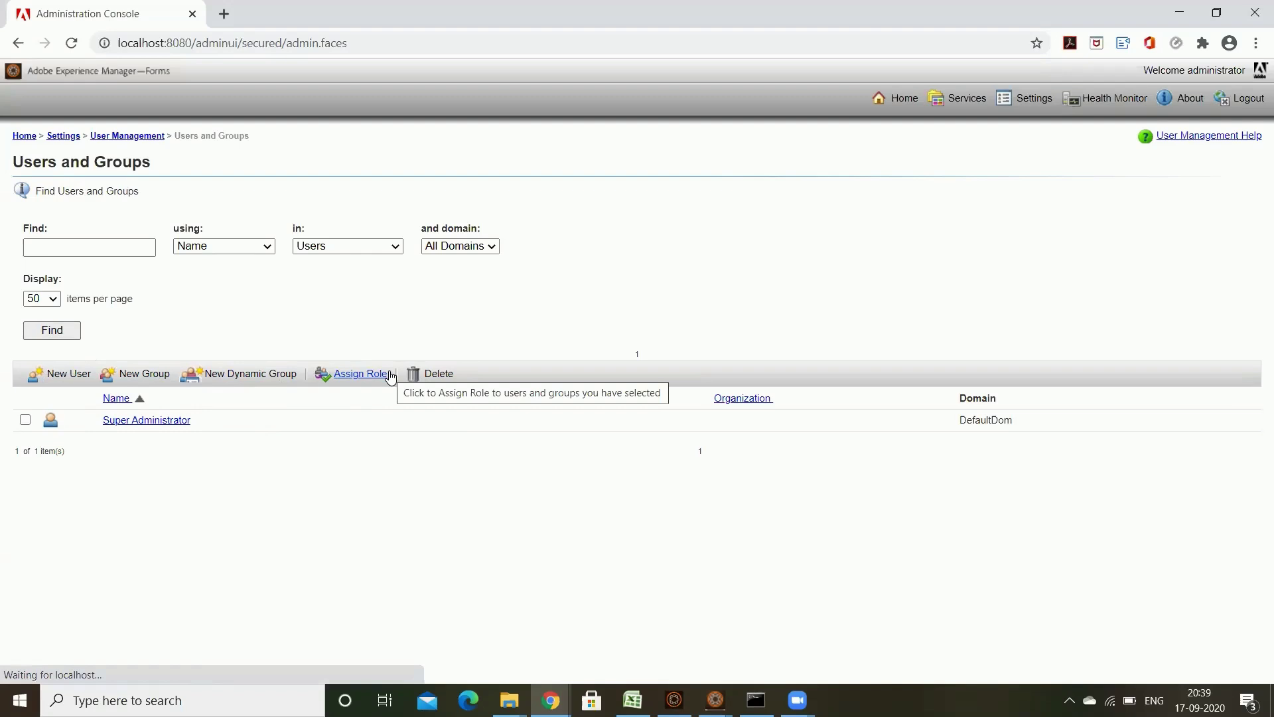
scroll(785, 381, down, 5)
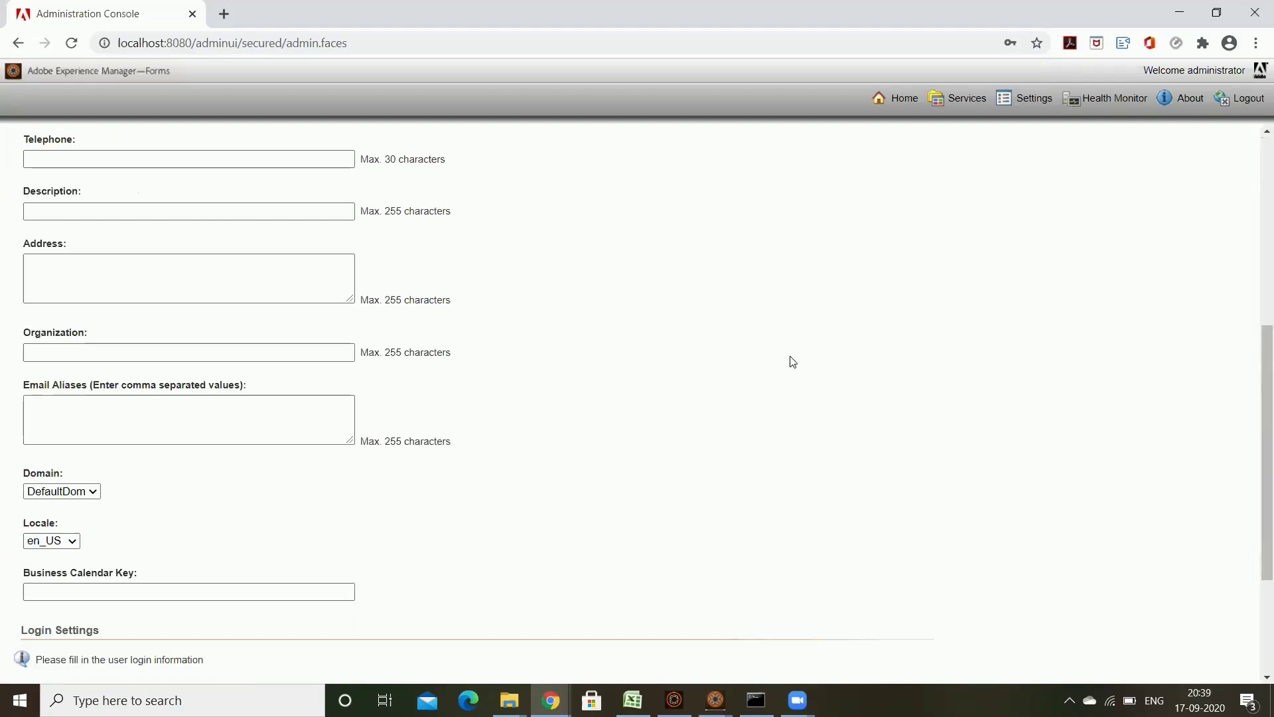
scroll(791, 359, down, 3)
scroll(787, 345, up, 9)
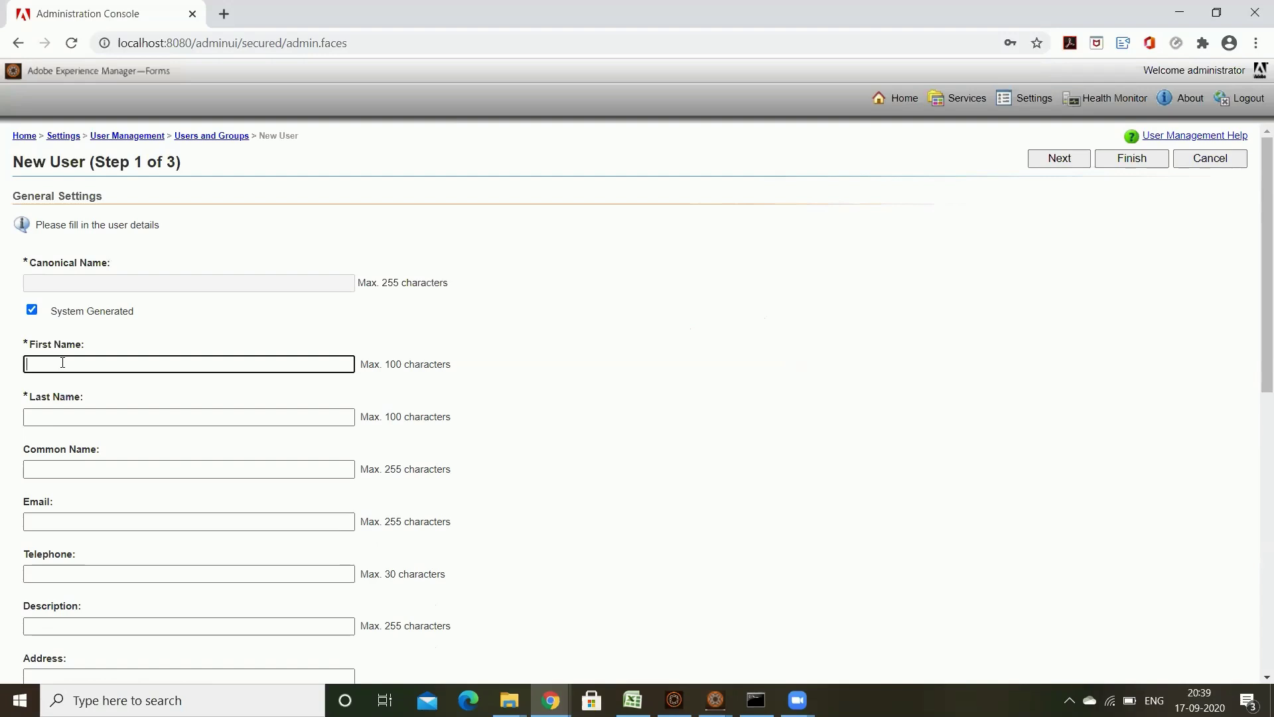
text(EM_FORM_USER1)
drag(161, 363, 2, 371)
key(ctrl+c)
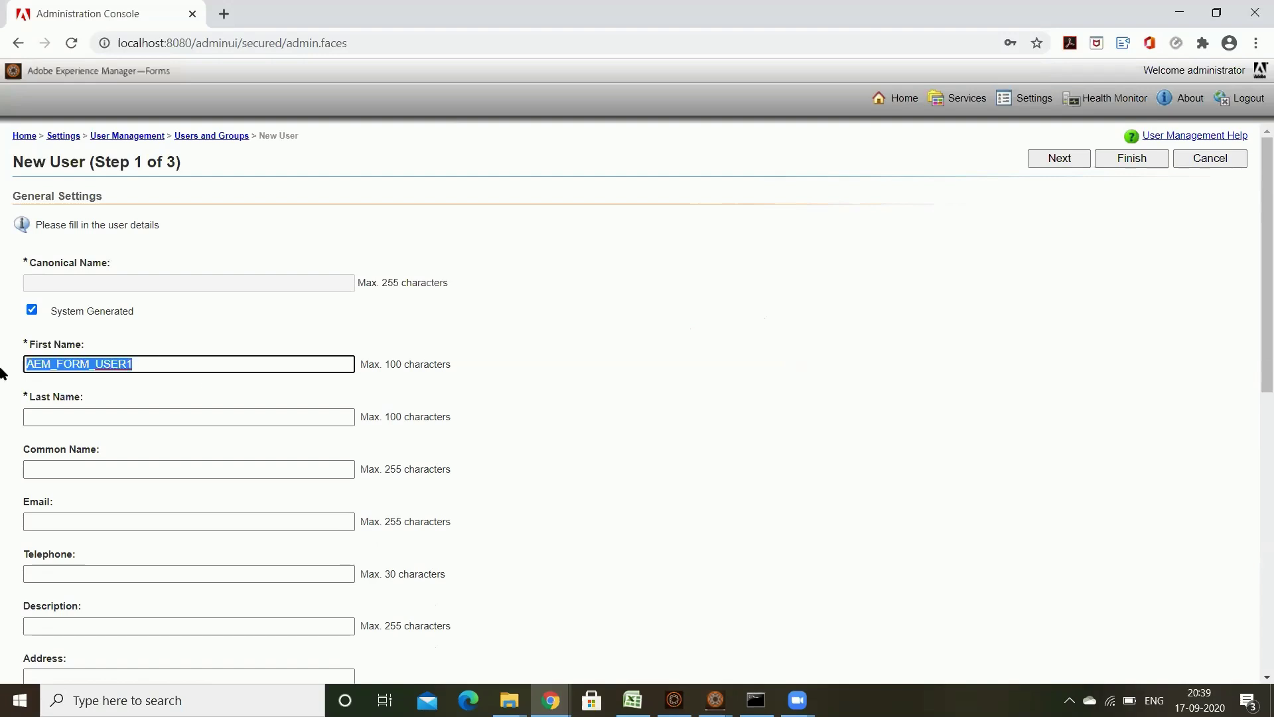
click(157, 417)
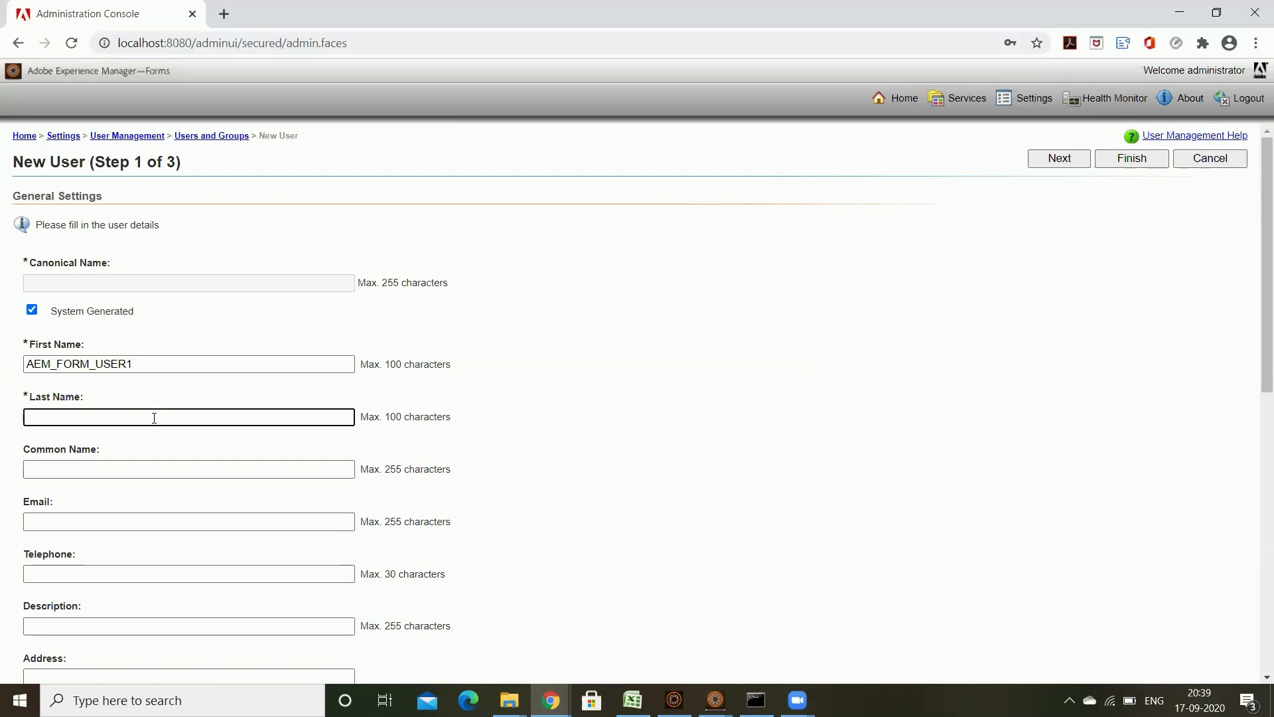
key(ctrl+v)
click(136, 466)
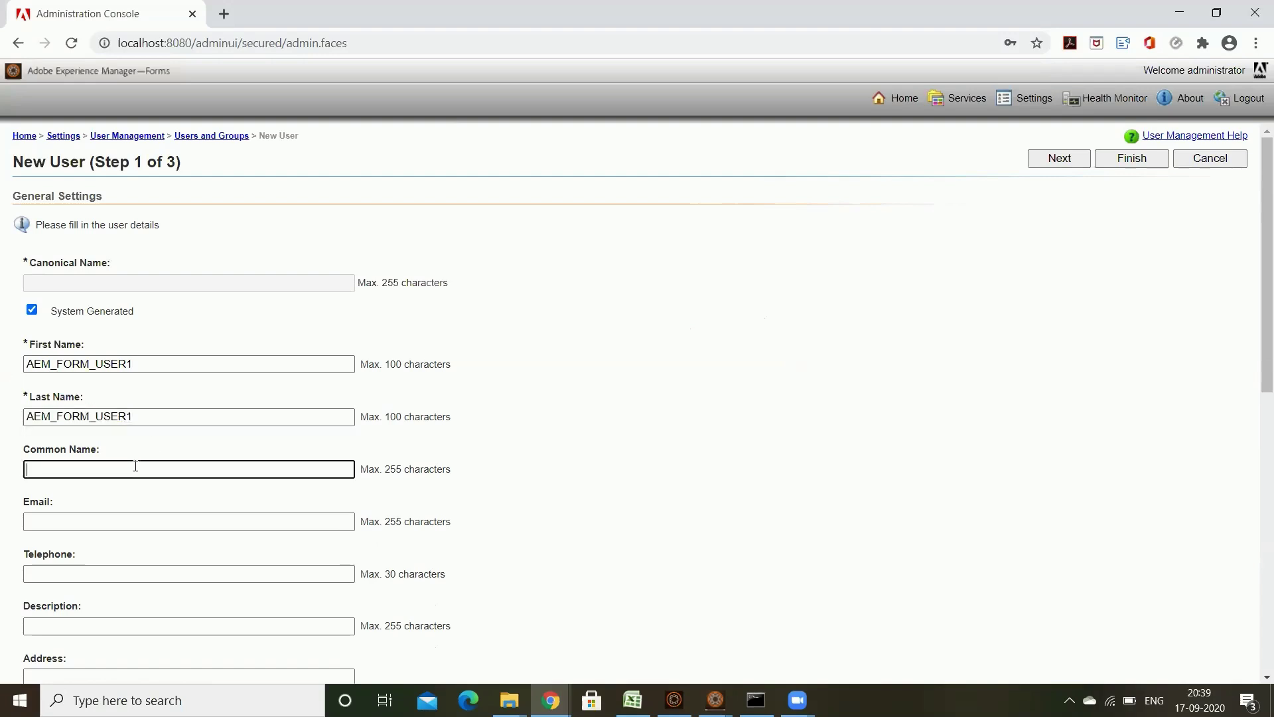
Step: Leave the optional Email, Common Name, Telephone, Description, Address and Email Aliases fields blank
scroll(949, 463, down, 3)
click(113, 359)
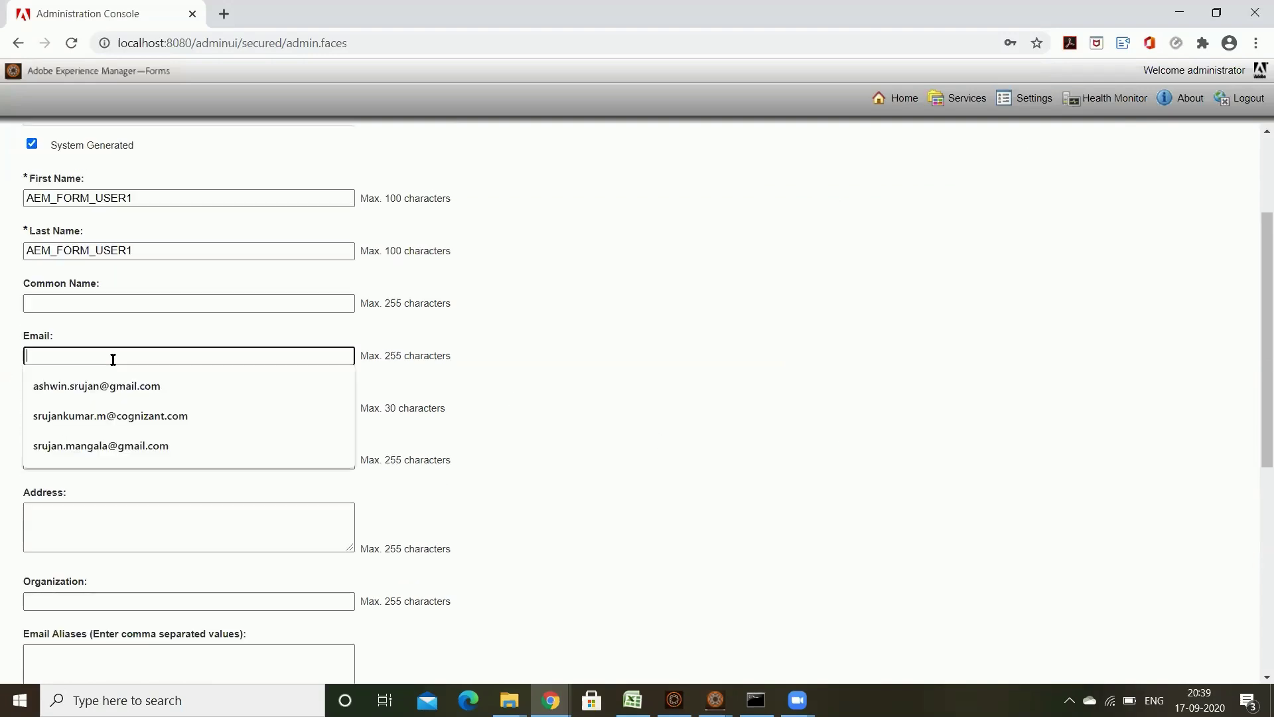
key(Escape)
click(248, 380)
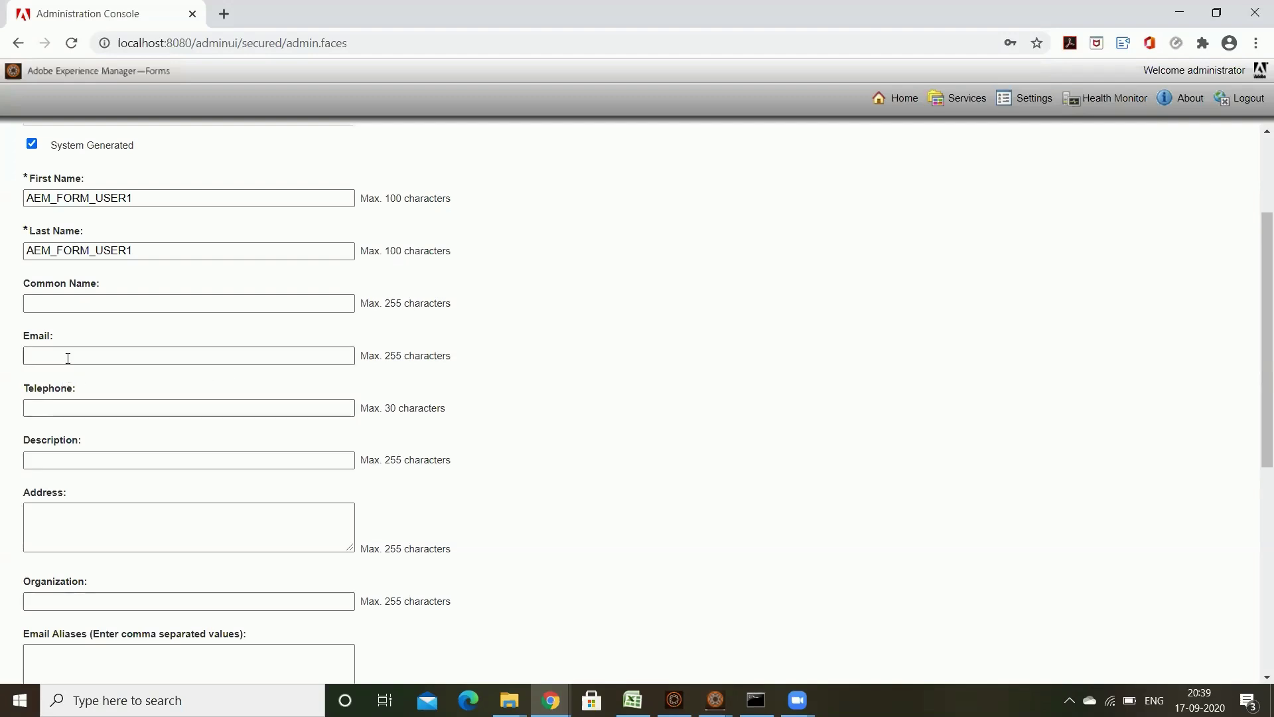
click(79, 302)
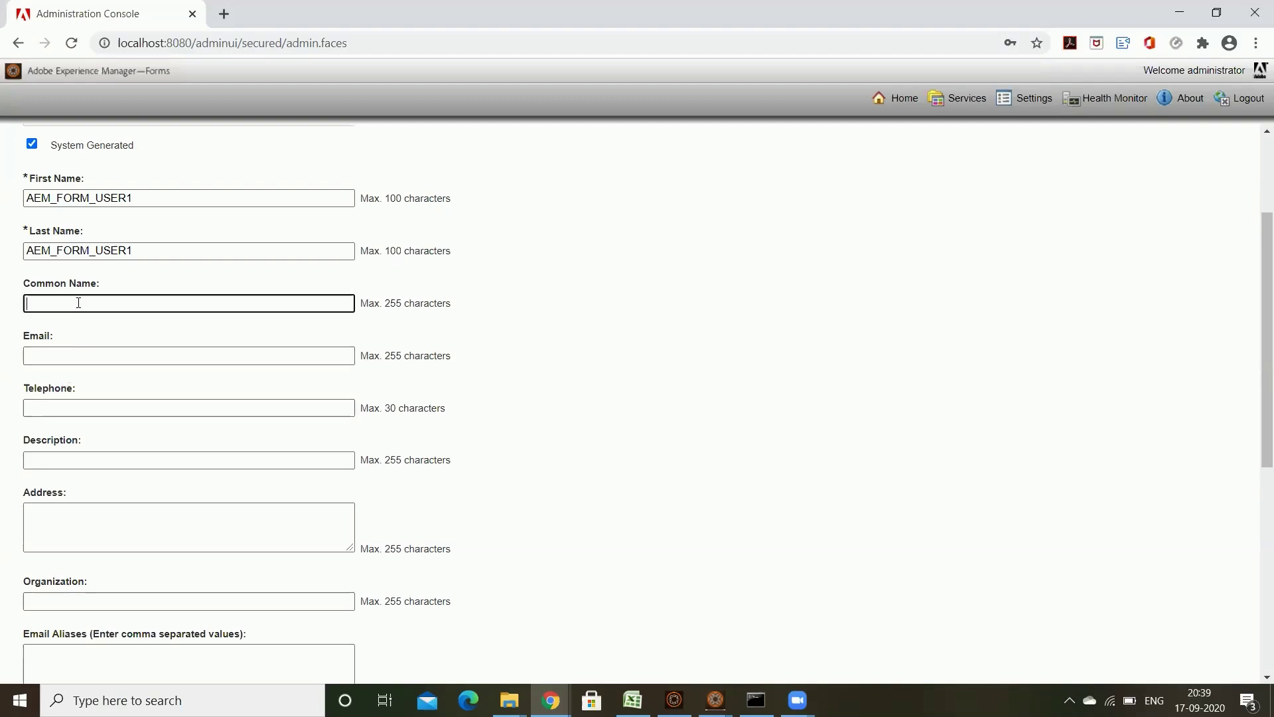
click(114, 409)
click(173, 461)
click(860, 523)
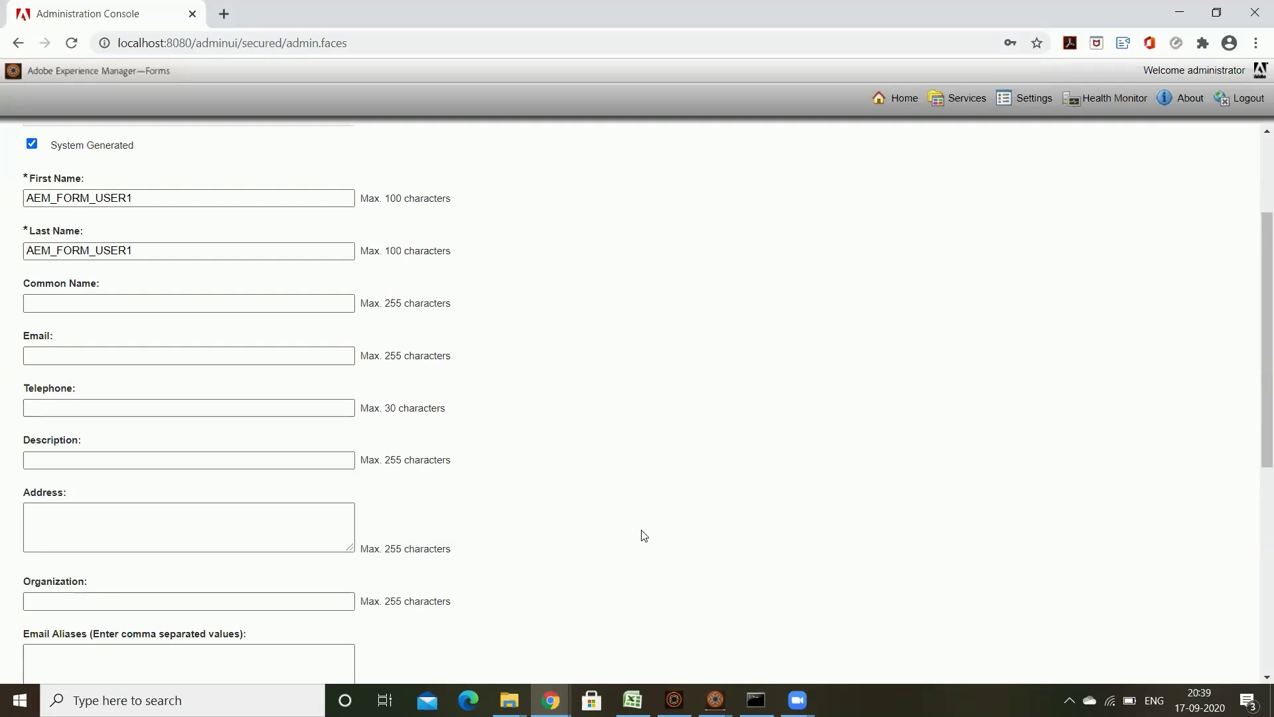
click(228, 535)
scroll(856, 537, down, 2)
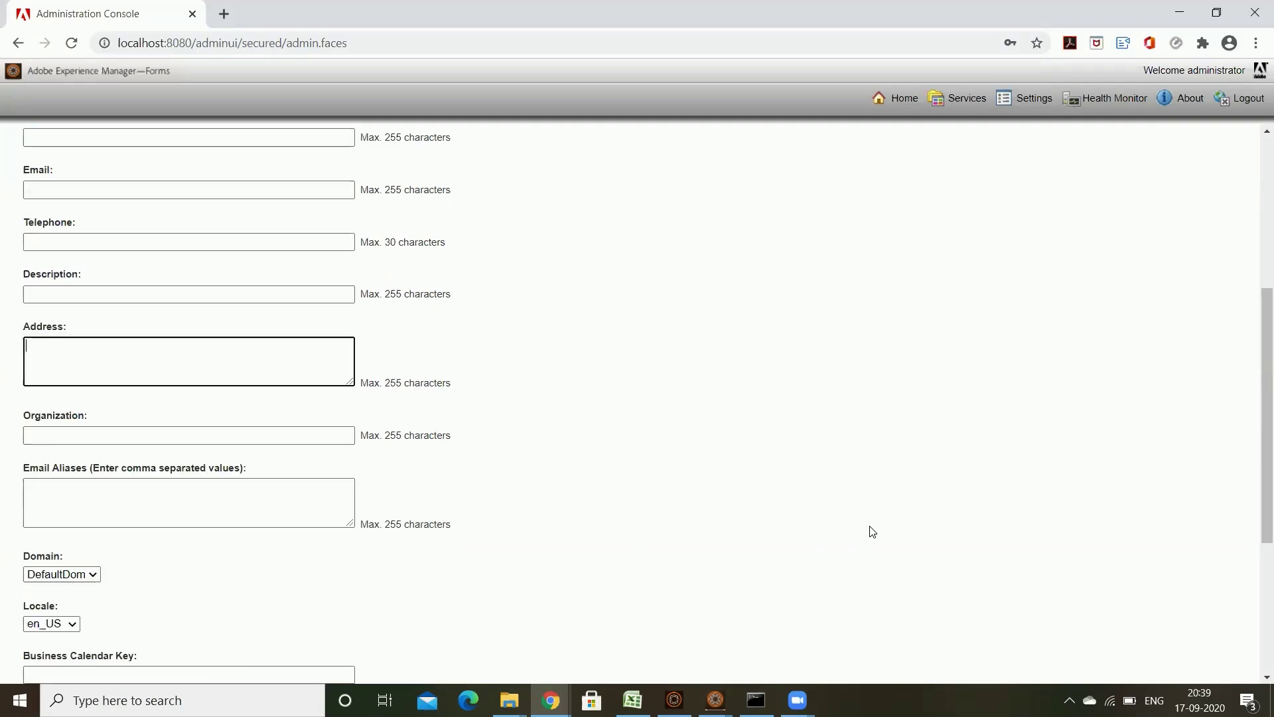
scroll(870, 529, down, 2)
click(246, 337)
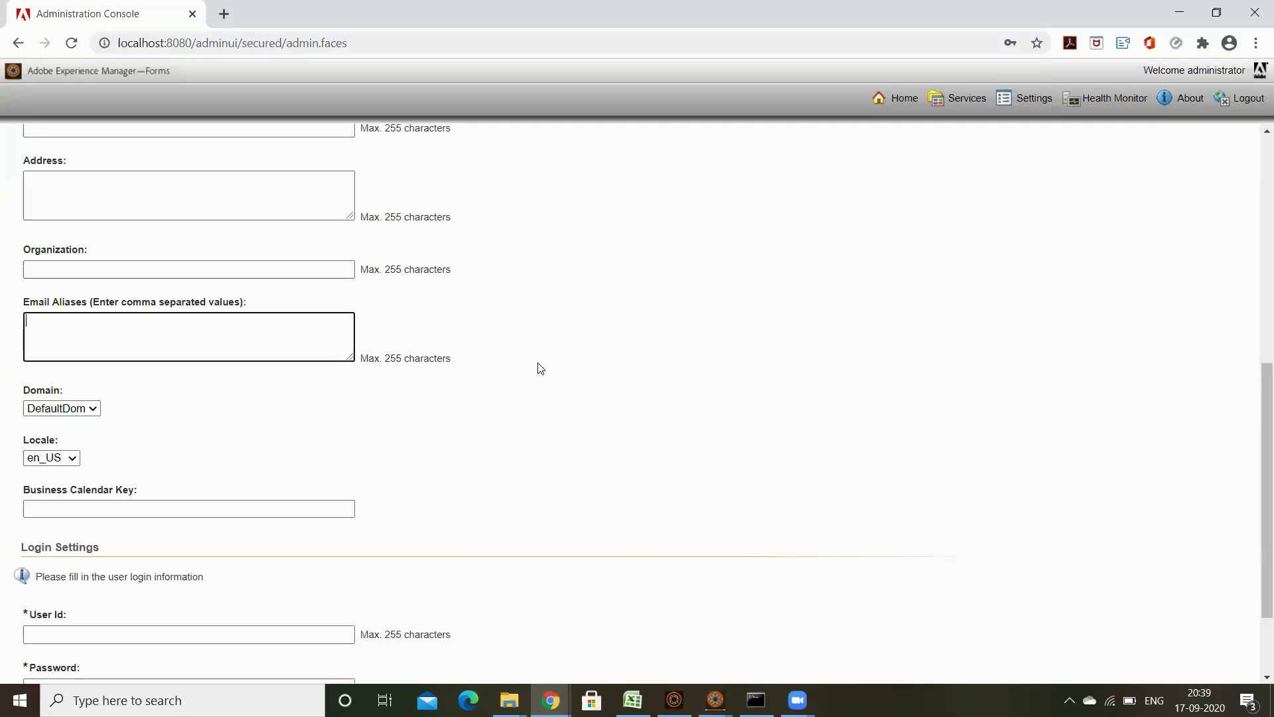
scroll(532, 403, down, 1)
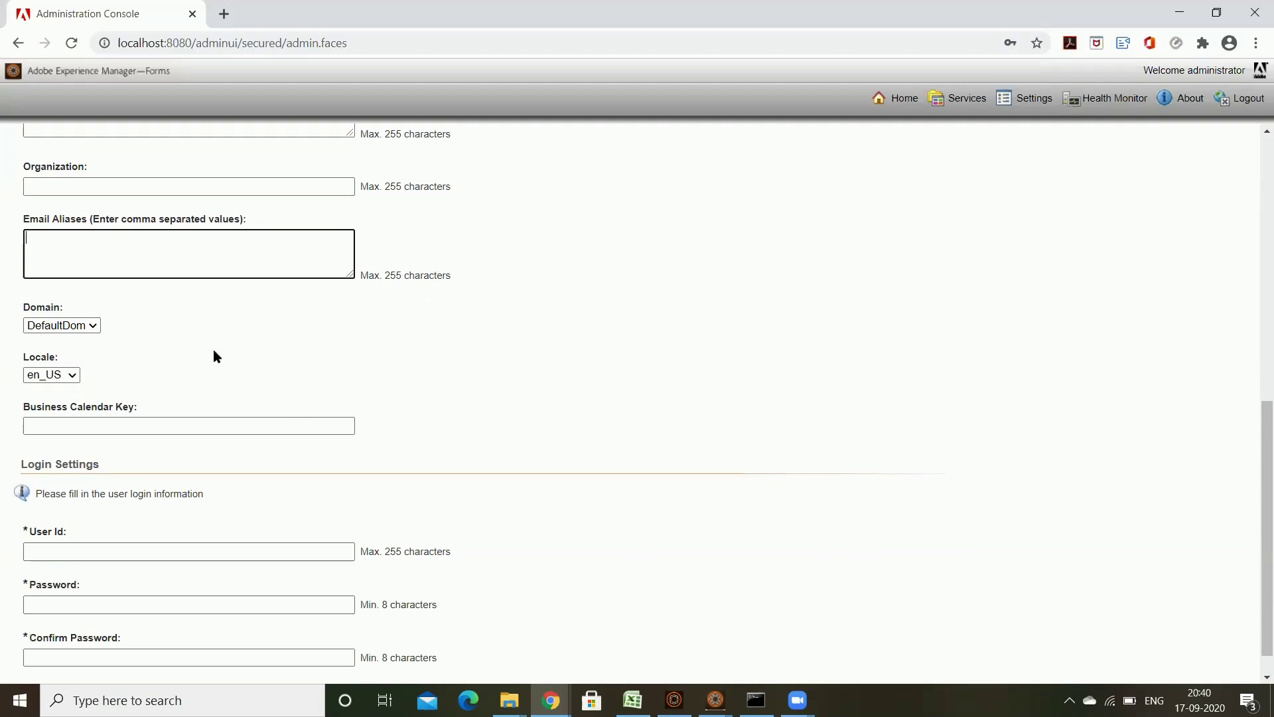
scroll(626, 524, up, 7)
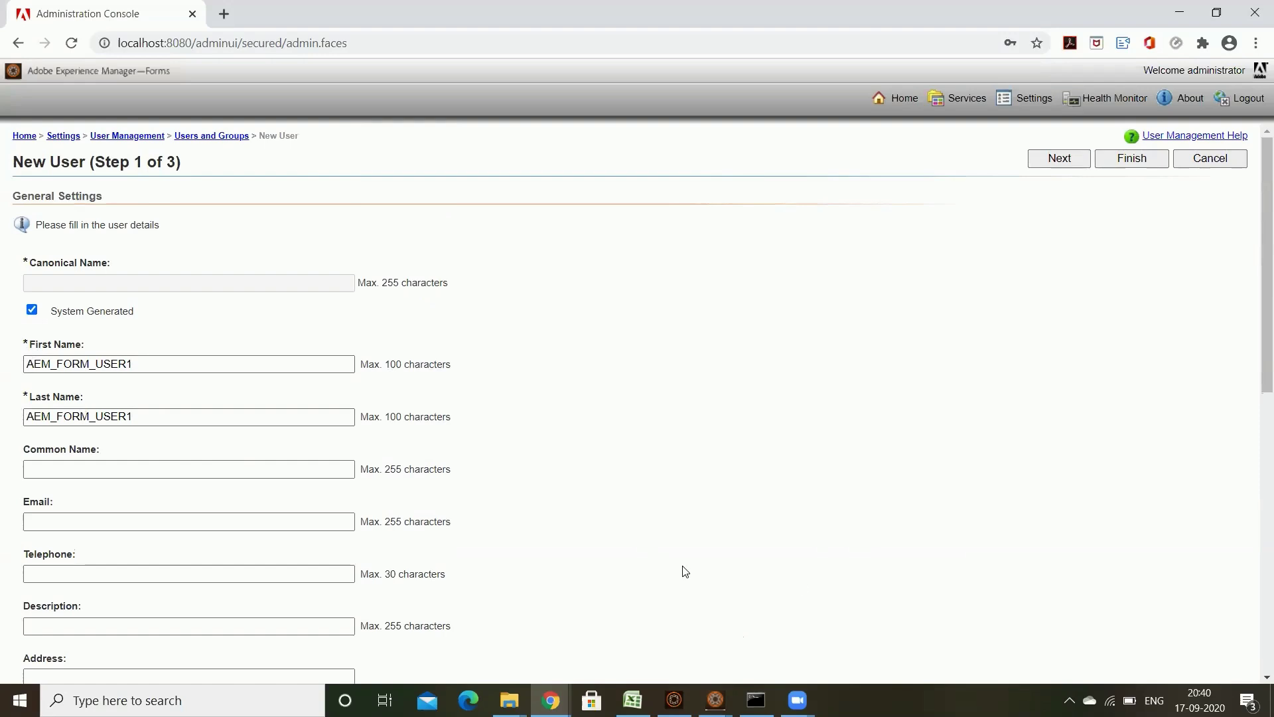
scroll(800, 586, down, 6)
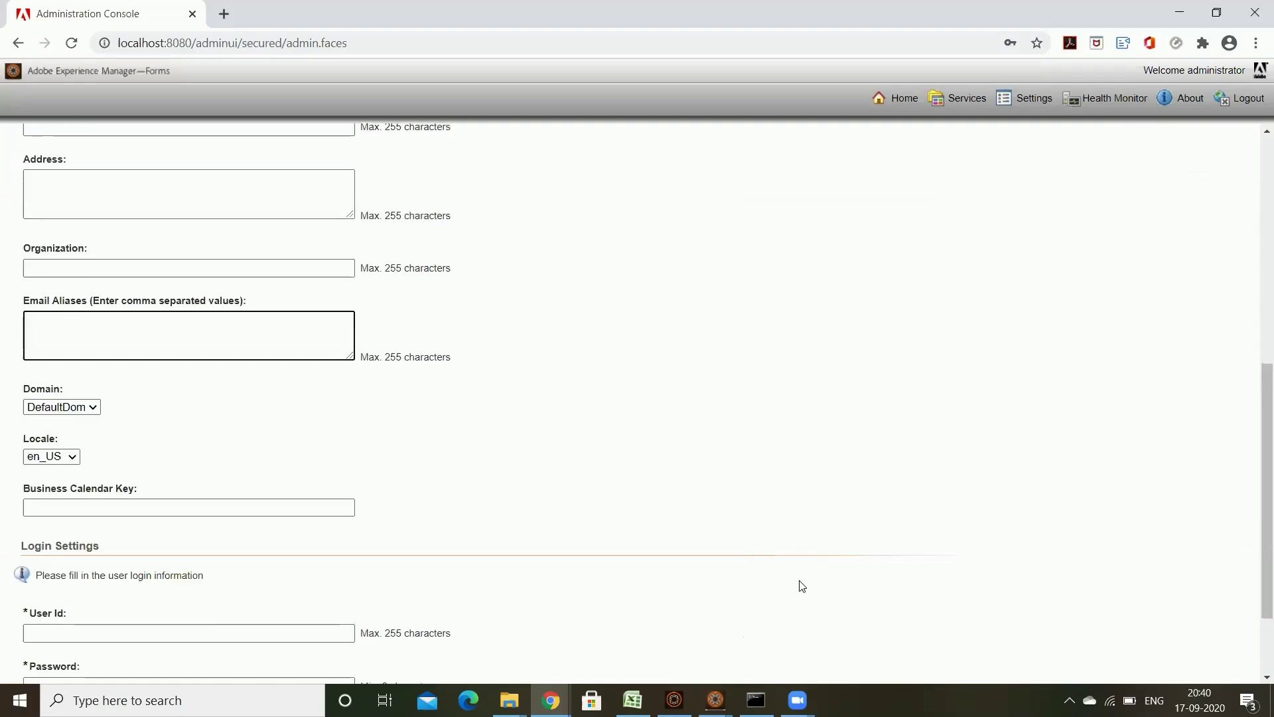
scroll(801, 584, down, 2)
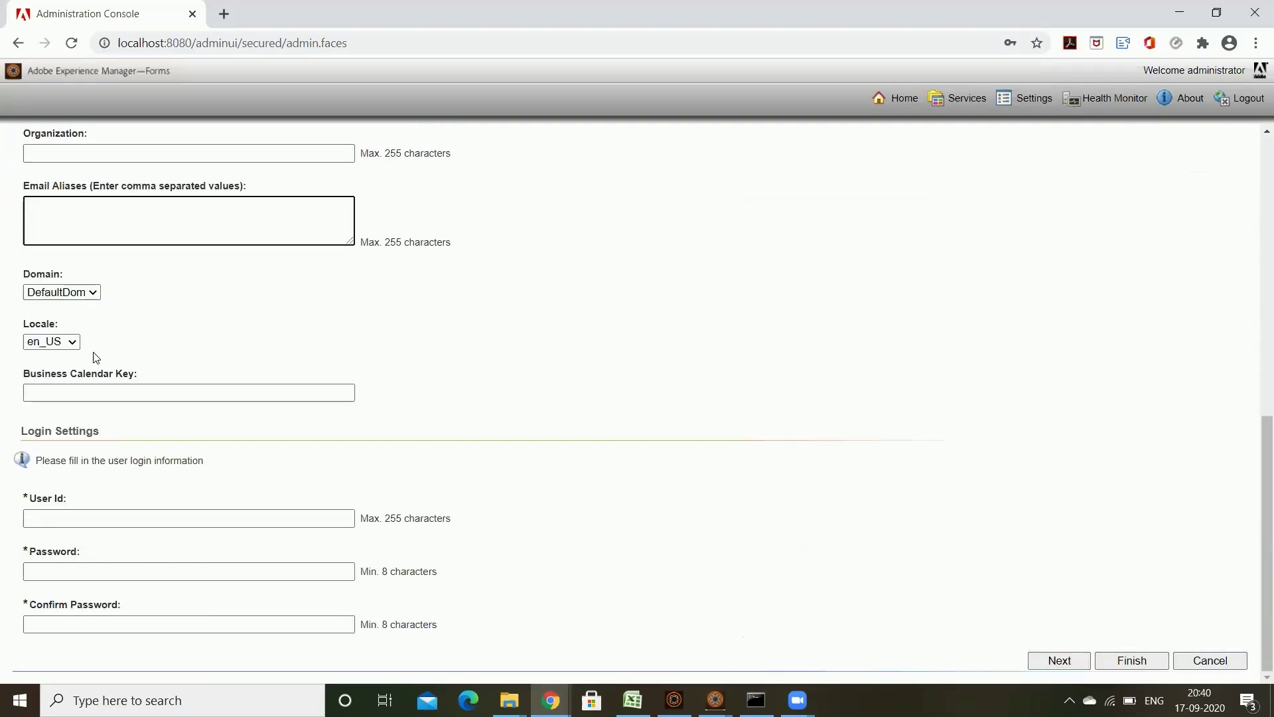
Step: Set Locale to en_IN, User Id to AEM_FORM_USER1, and enter the account password
click(74, 342)
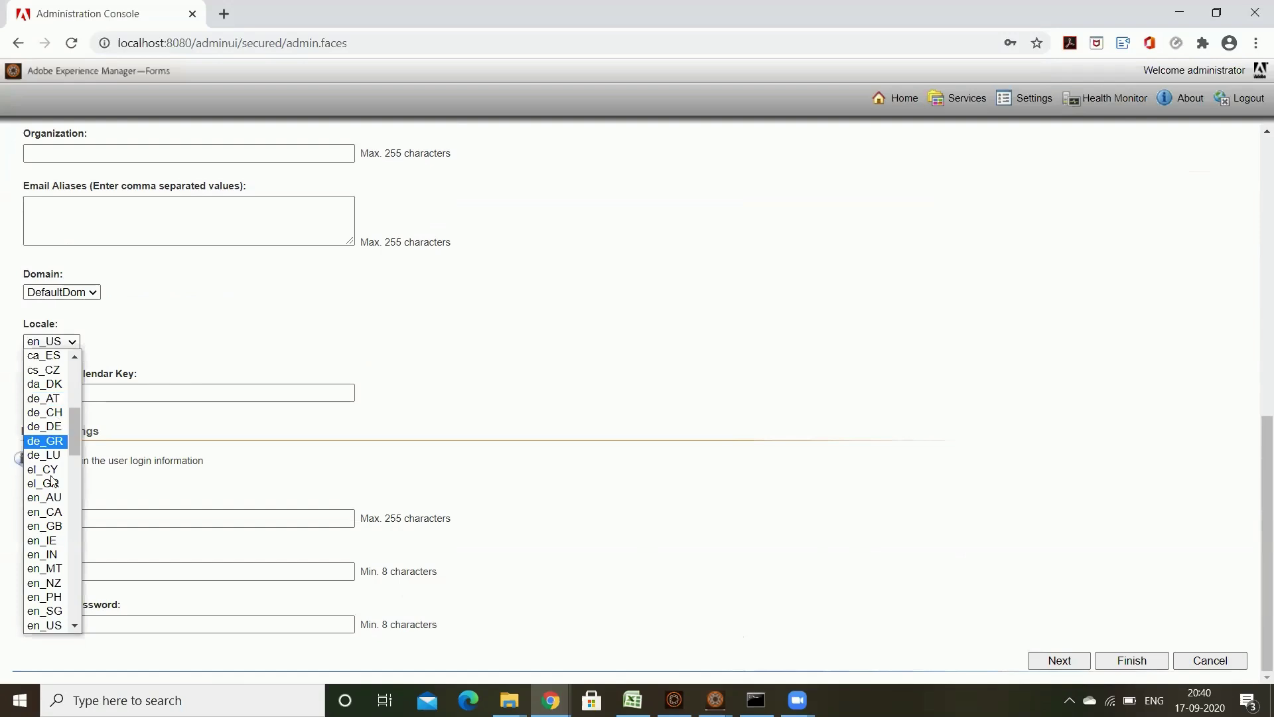
click(43, 554)
click(615, 392)
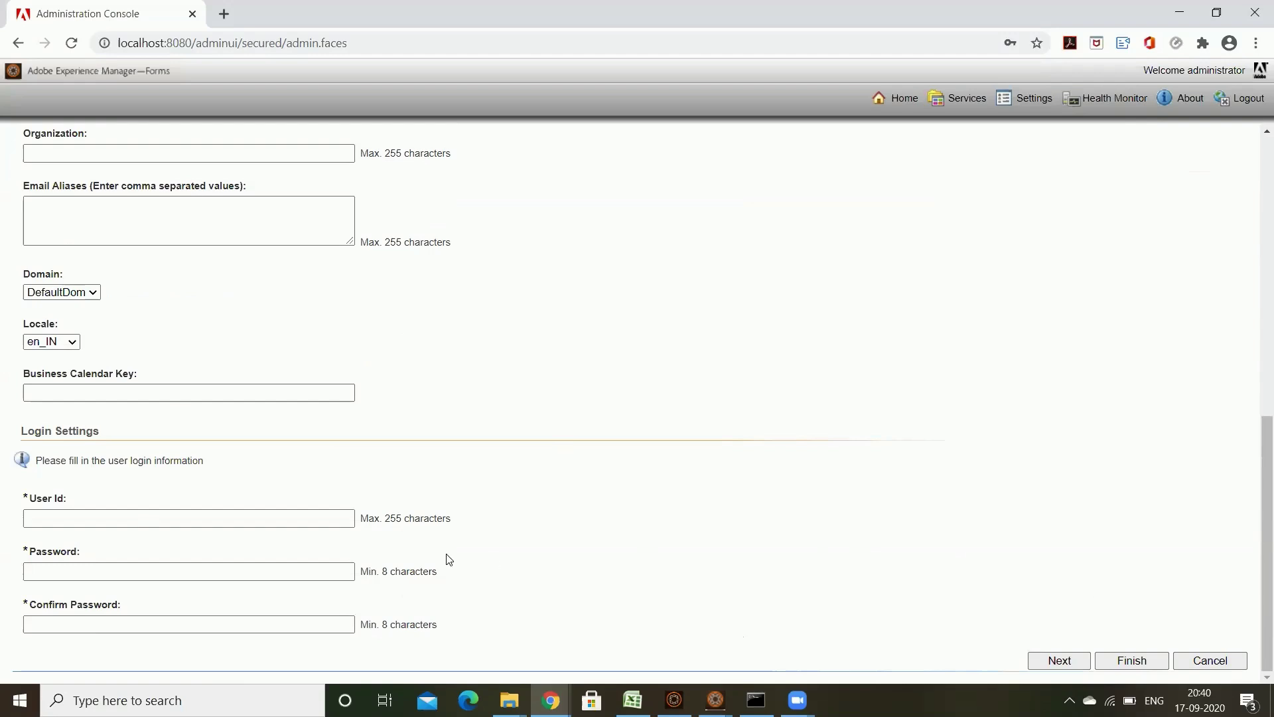
click(235, 517)
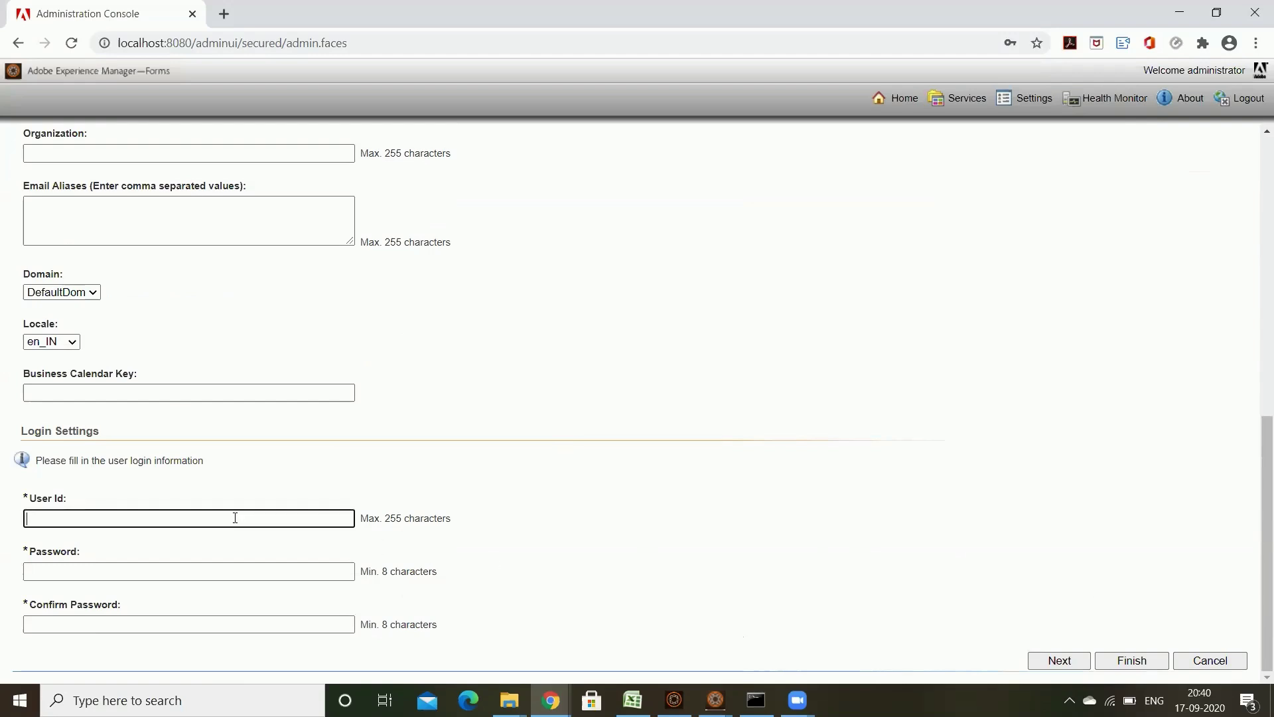
key(ctrl+v)
click(213, 569)
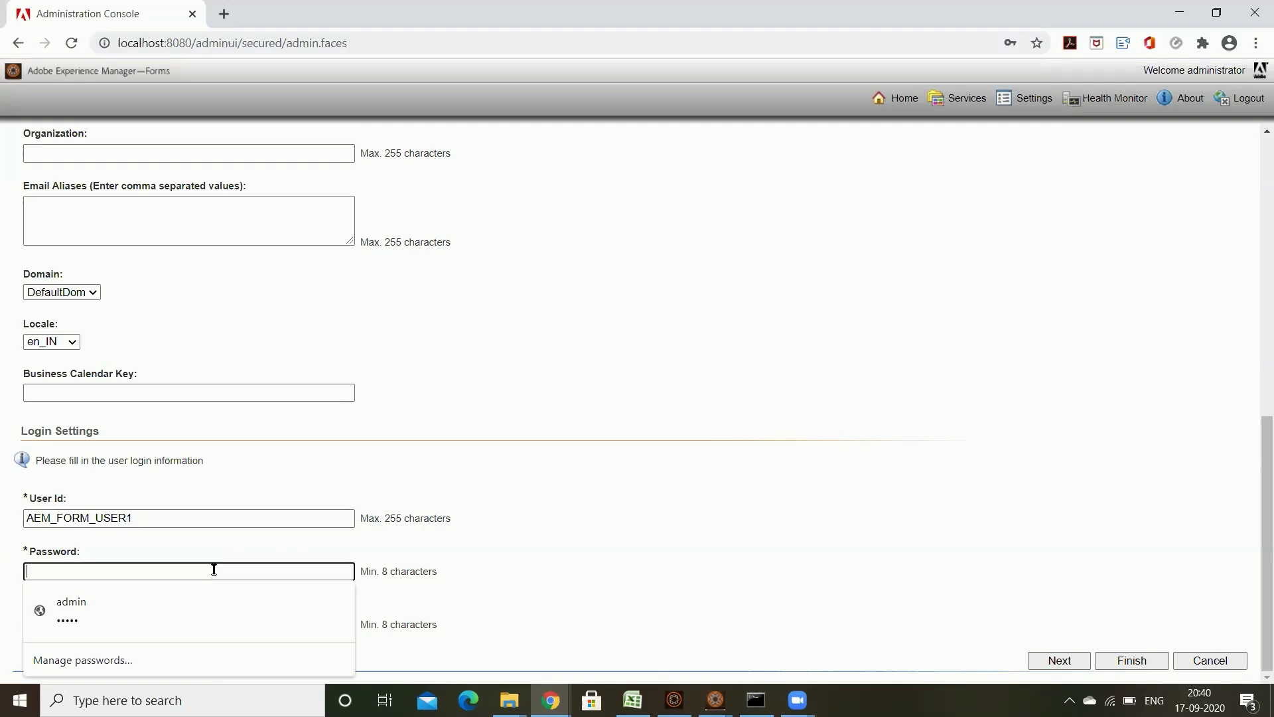
text(pa)
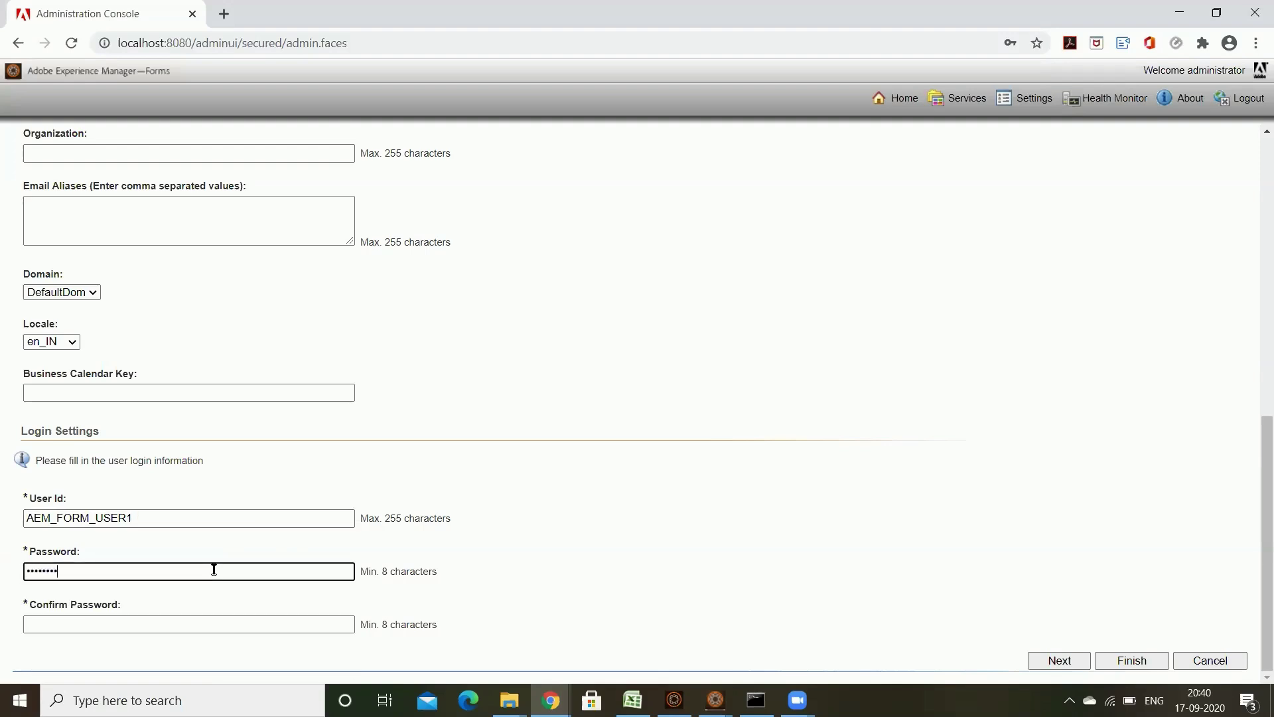
key(Tab)
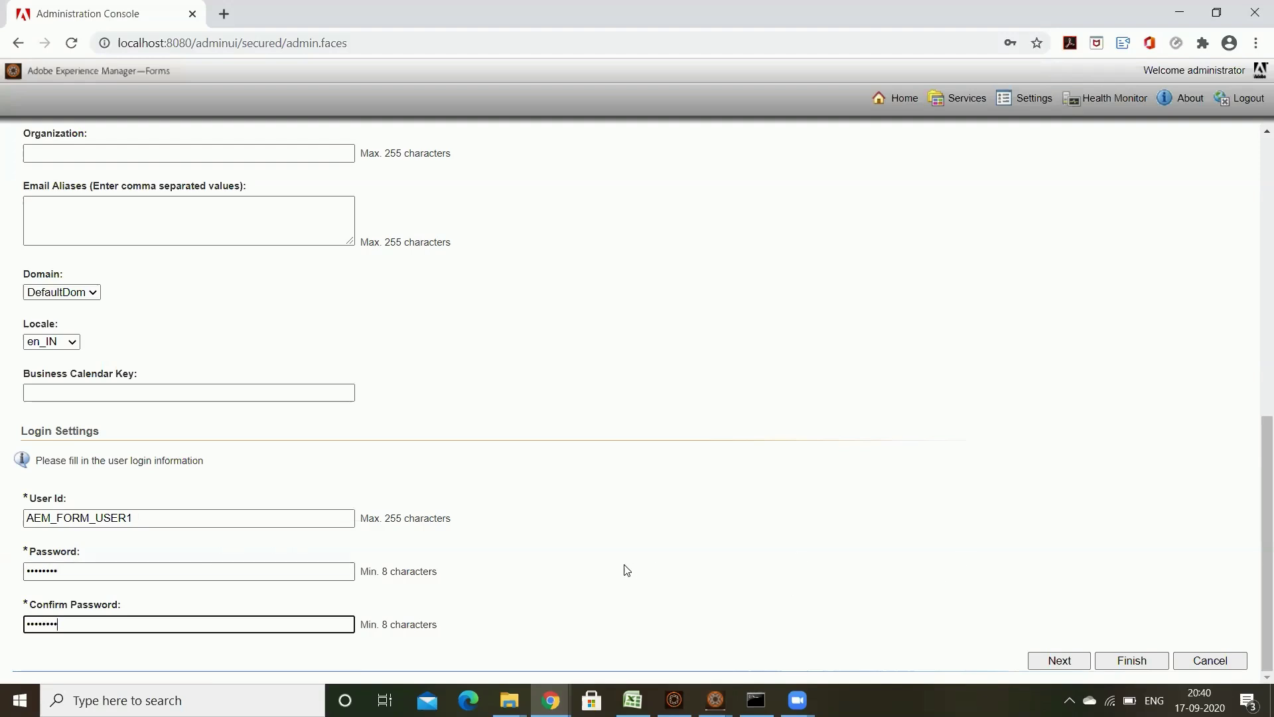
Step: Finish the new-user wizard without groups or roles, declining Chrome's offer to save the password
click(1070, 661)
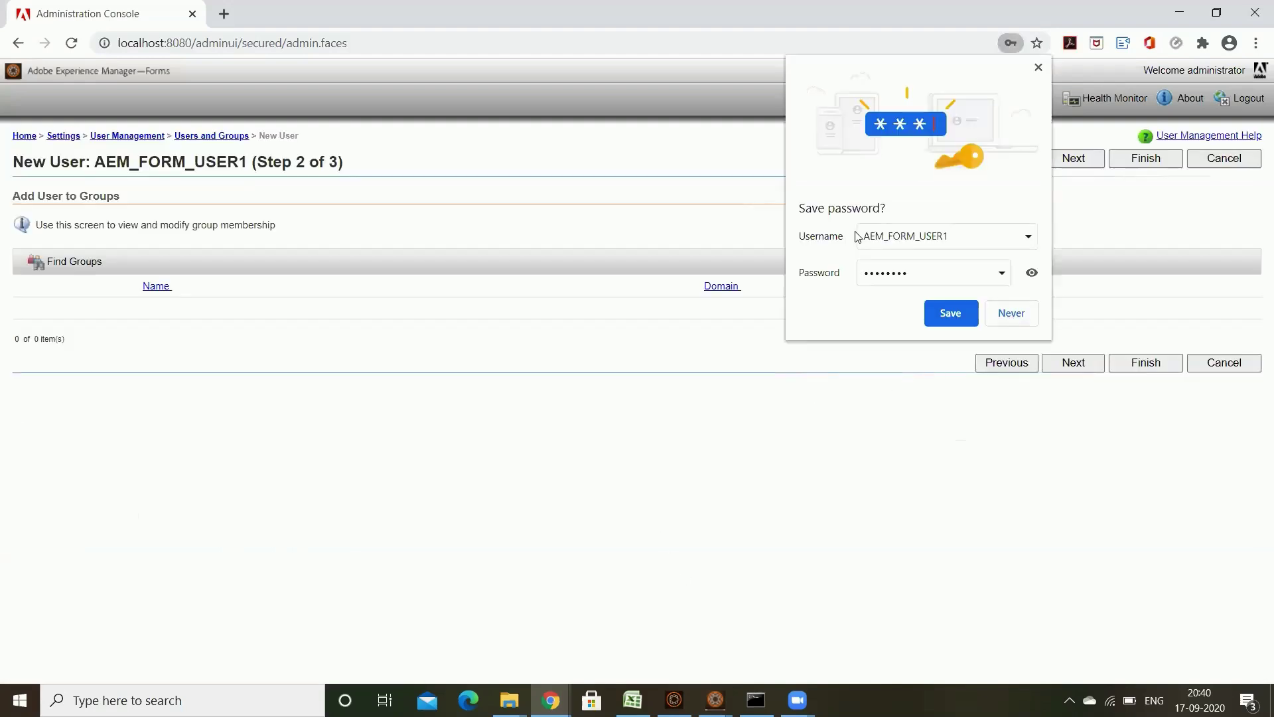
click(1011, 314)
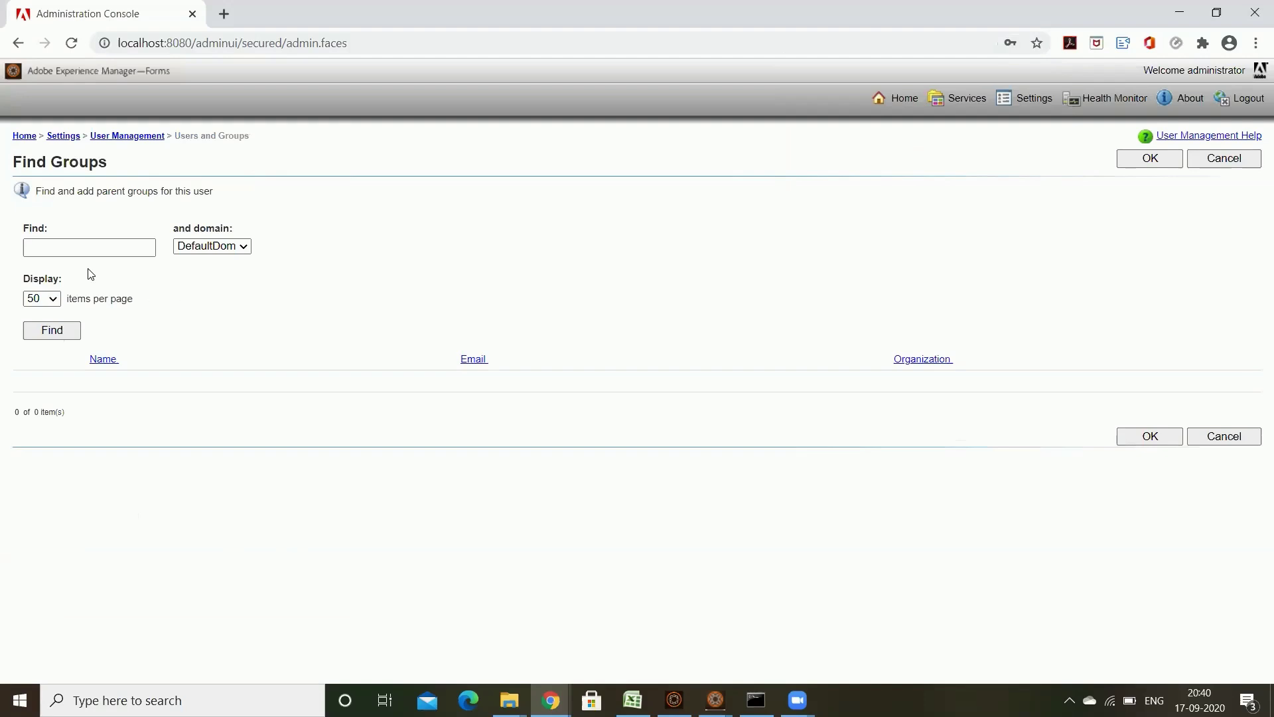
click(1149, 436)
click(1087, 363)
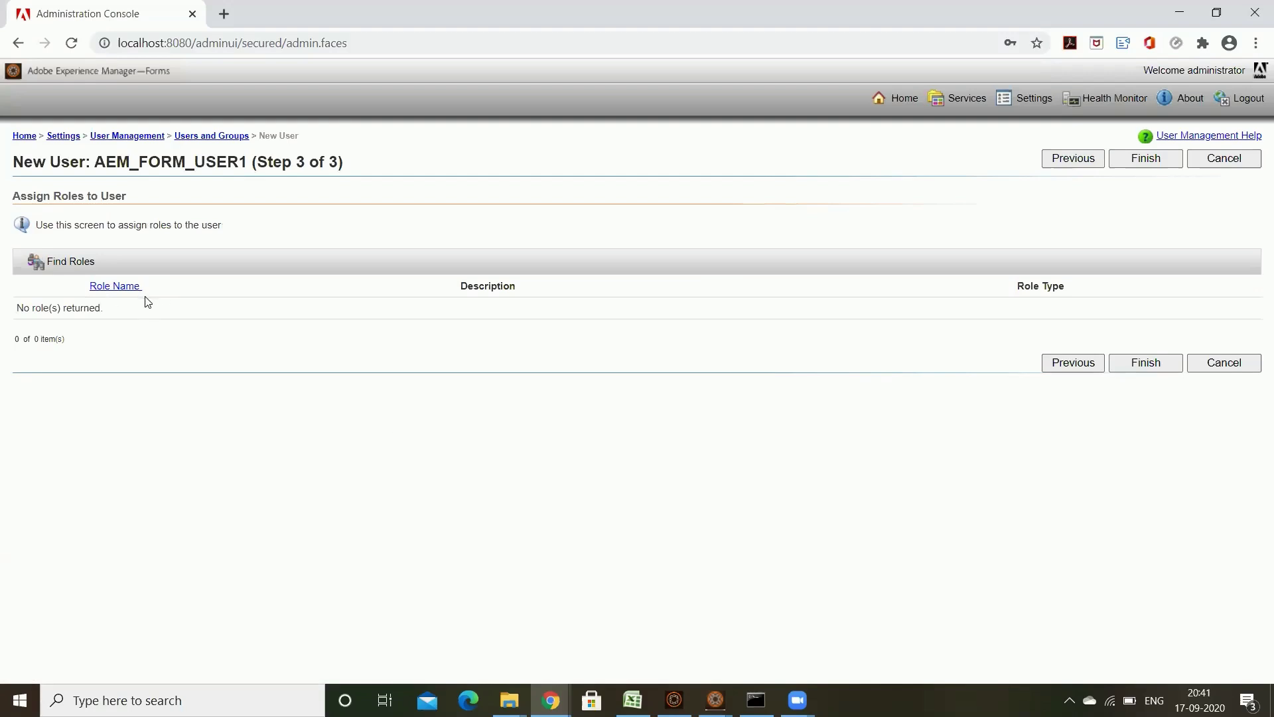
click(55, 266)
click(1148, 365)
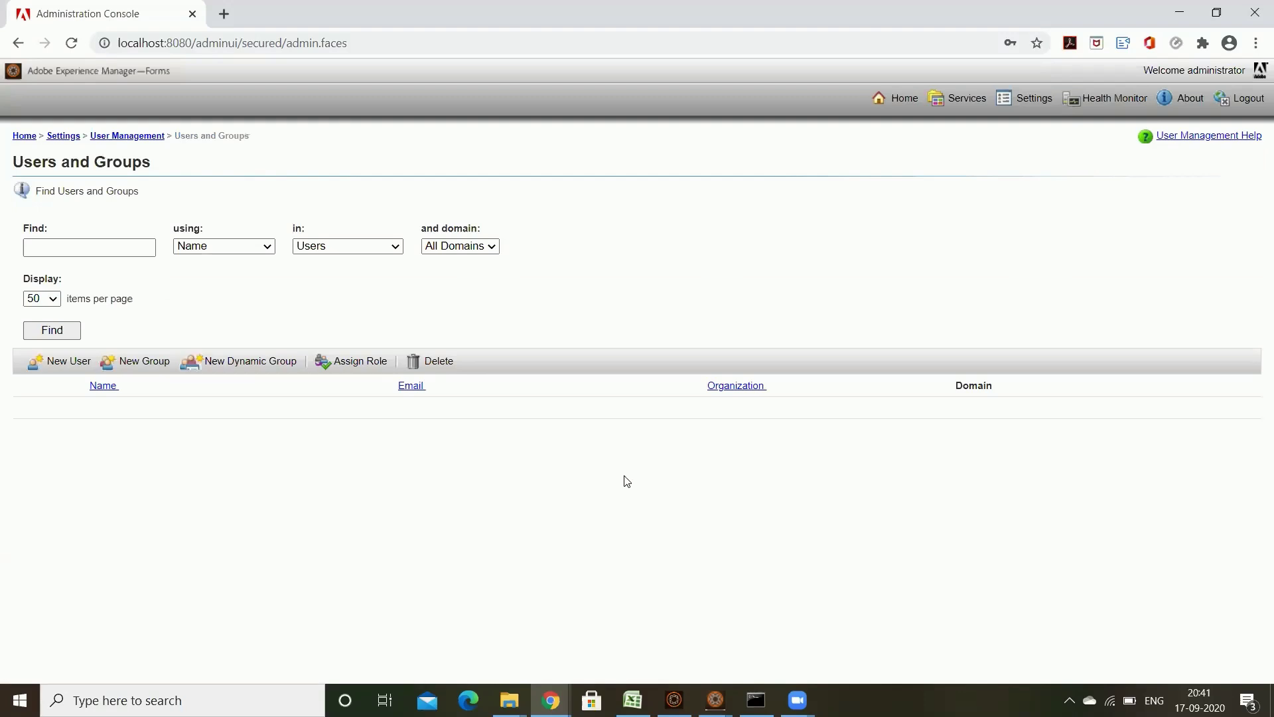
Step: List all users to confirm AEM_FORM_USER1 now appears
click(54, 336)
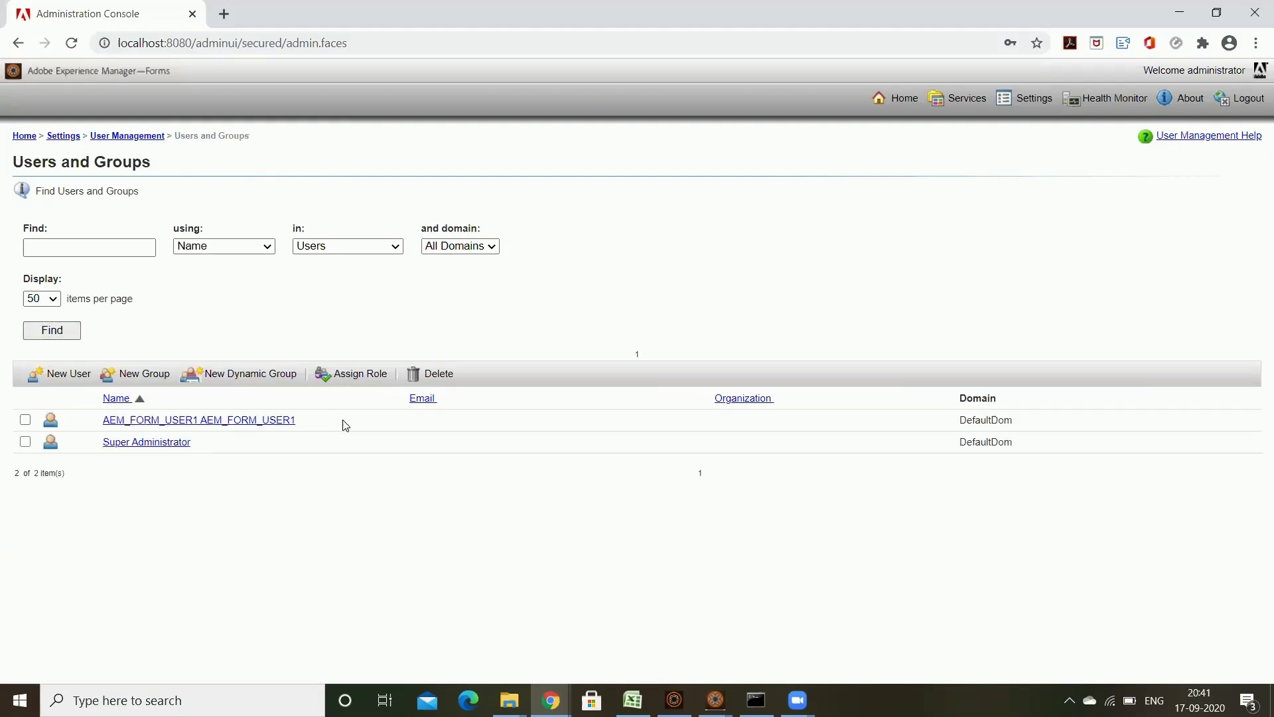
drag(345, 425, 110, 421)
click(545, 458)
double_click(985, 420)
click(1050, 468)
Step: Inspect Super Administrator's group memberships and available groups without adding any
click(212, 445)
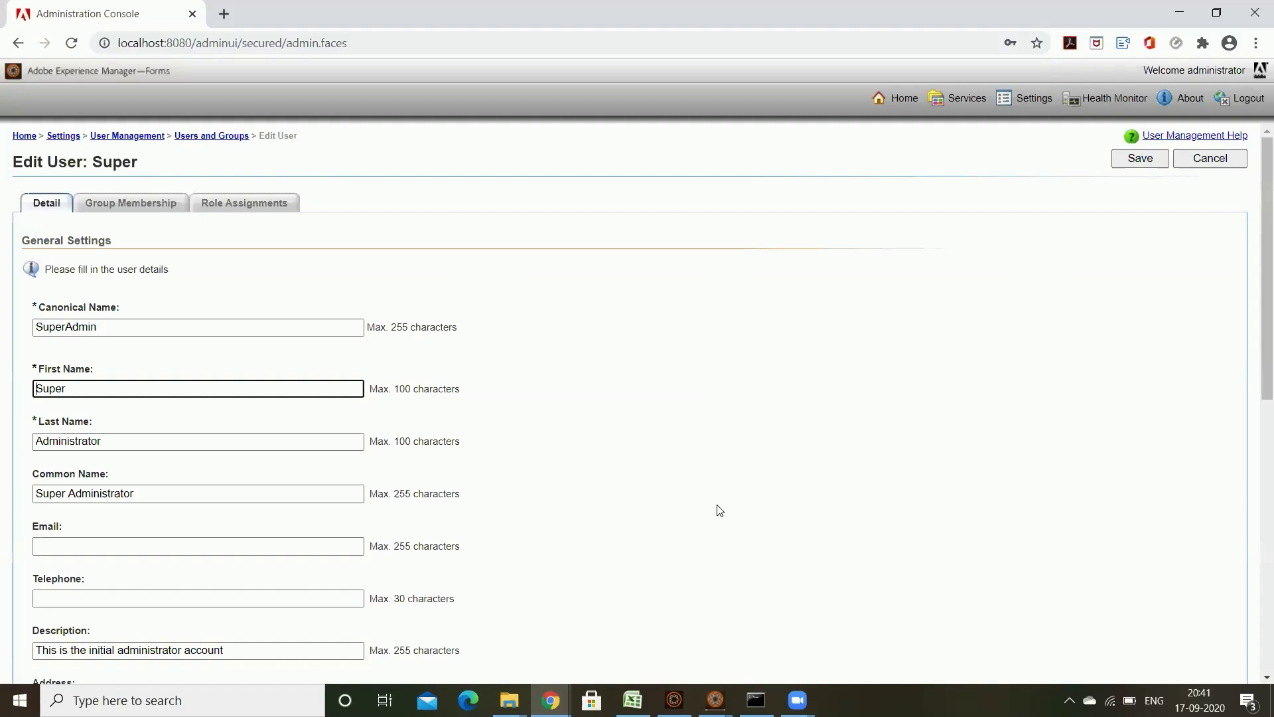
scroll(719, 510, down, 9)
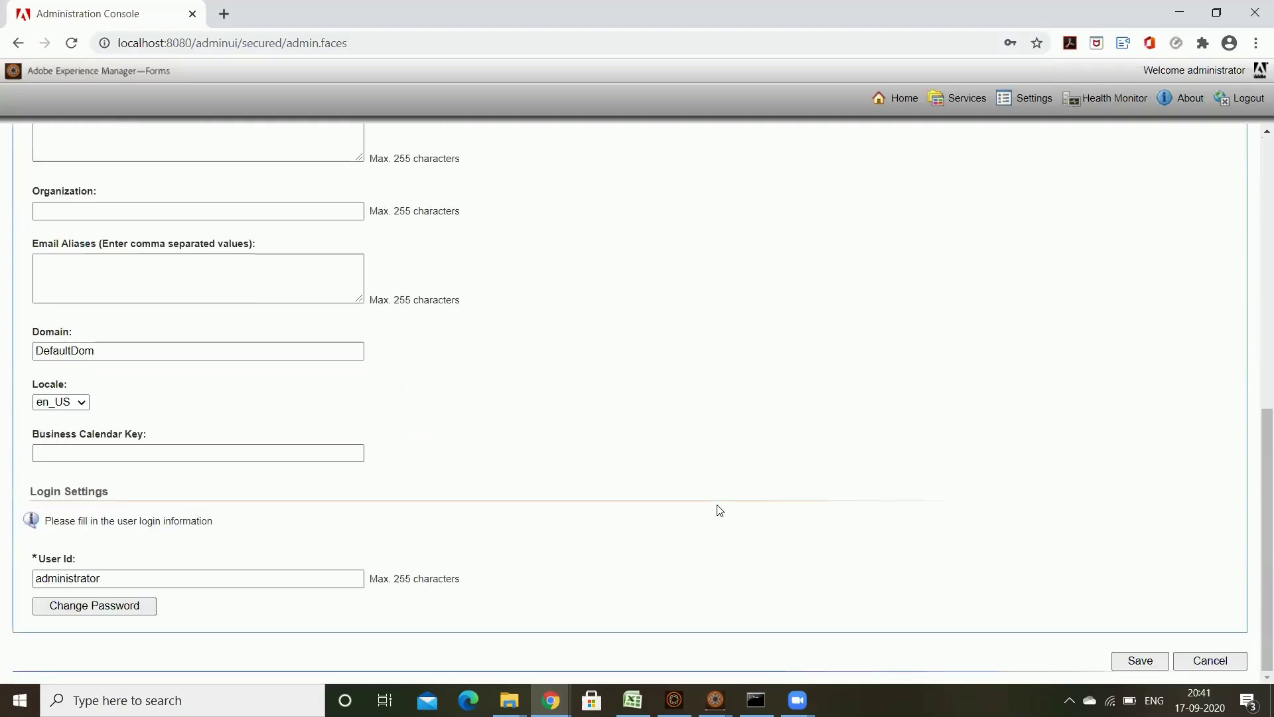
scroll(719, 511, up, 10)
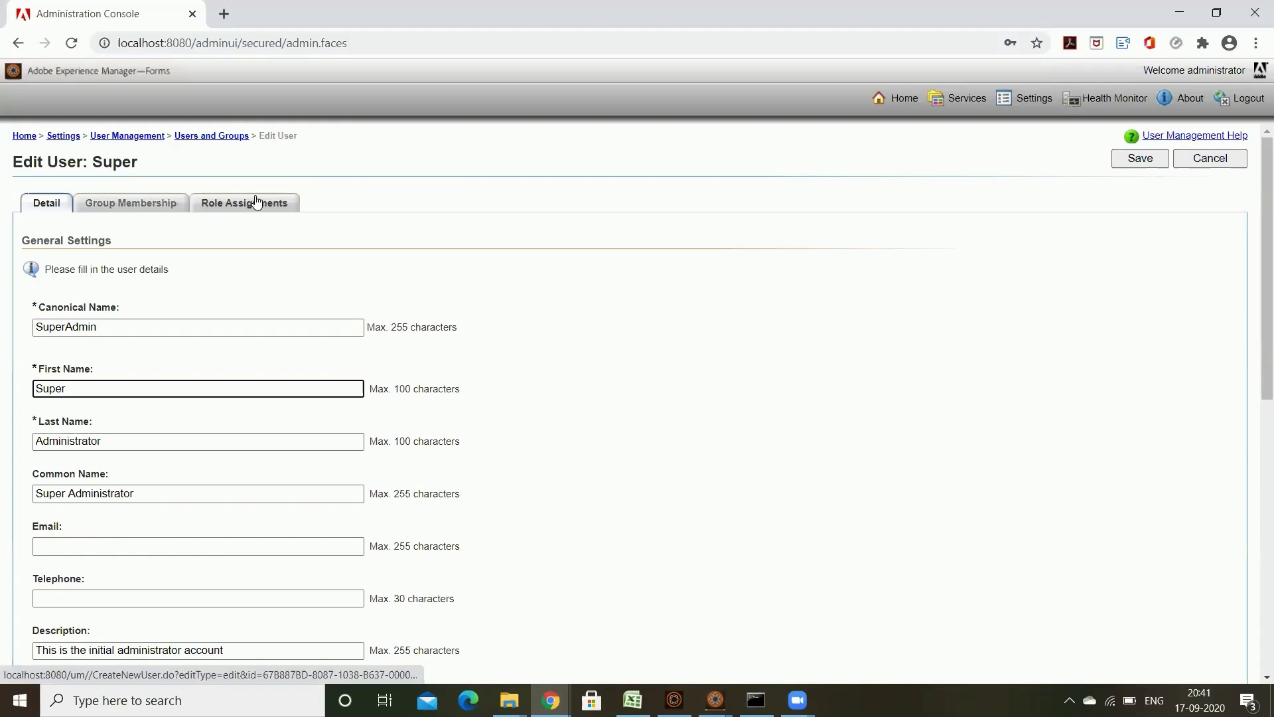
click(143, 211)
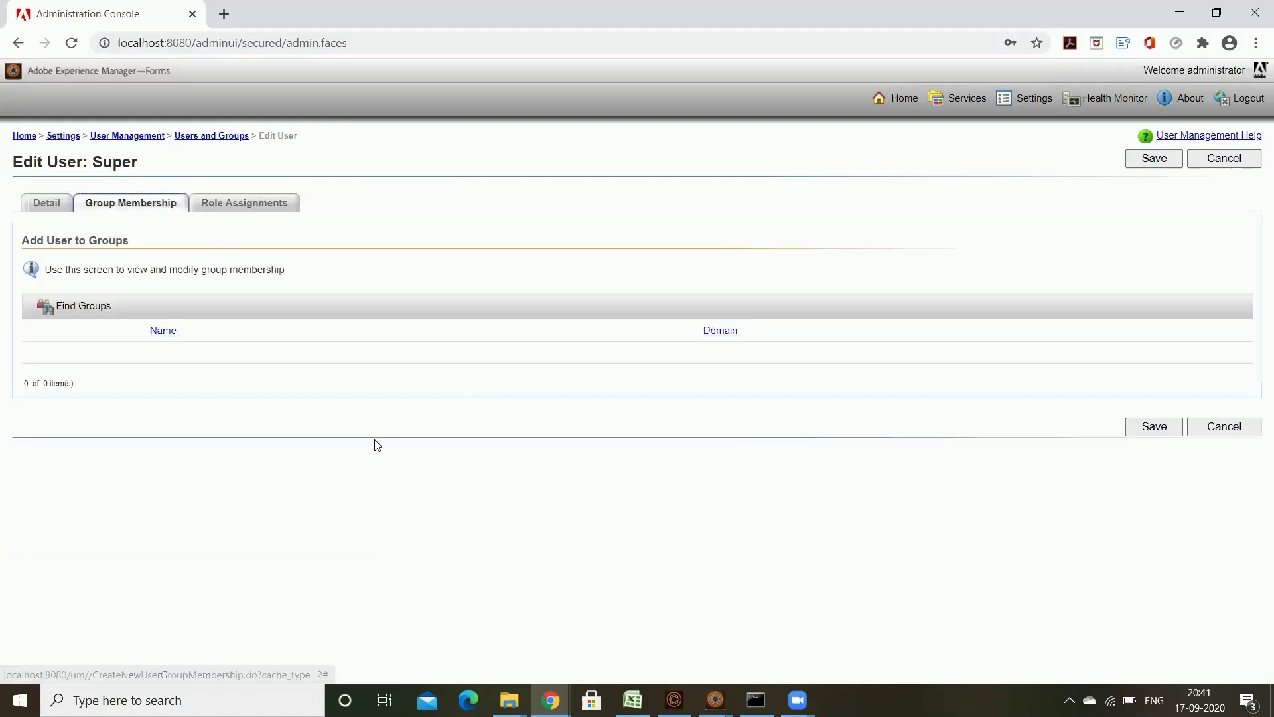
click(83, 307)
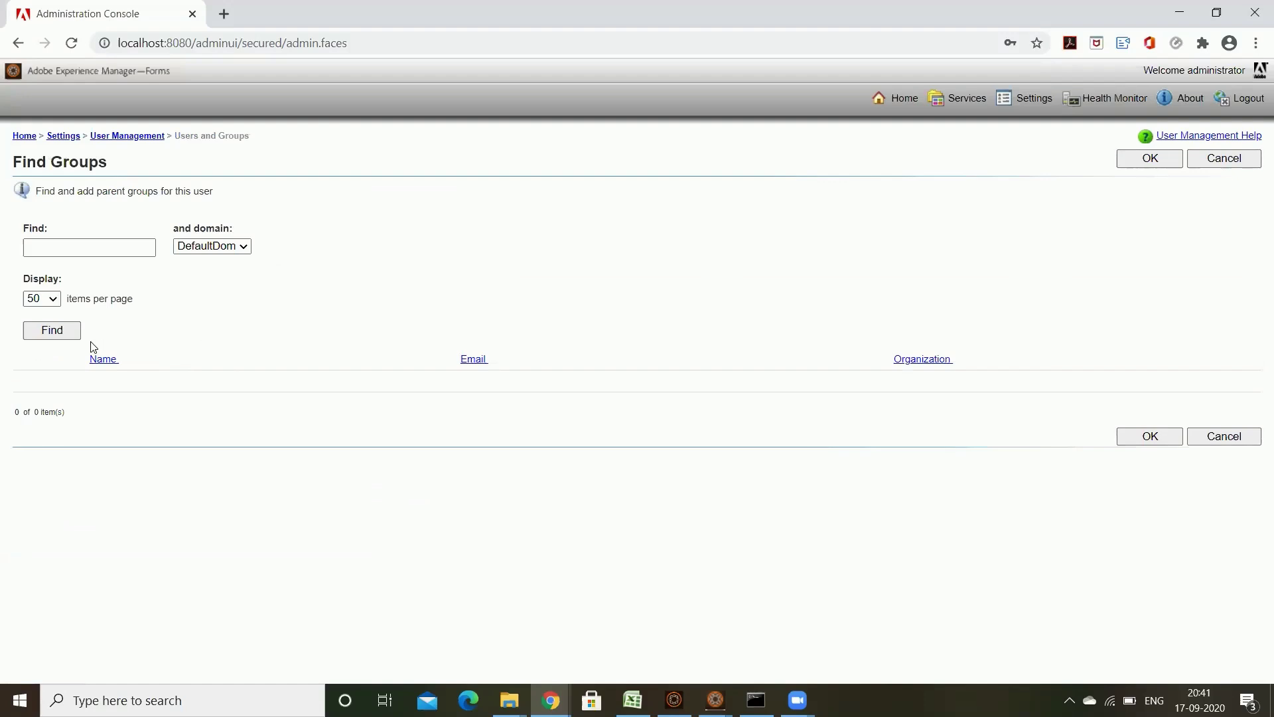
click(77, 335)
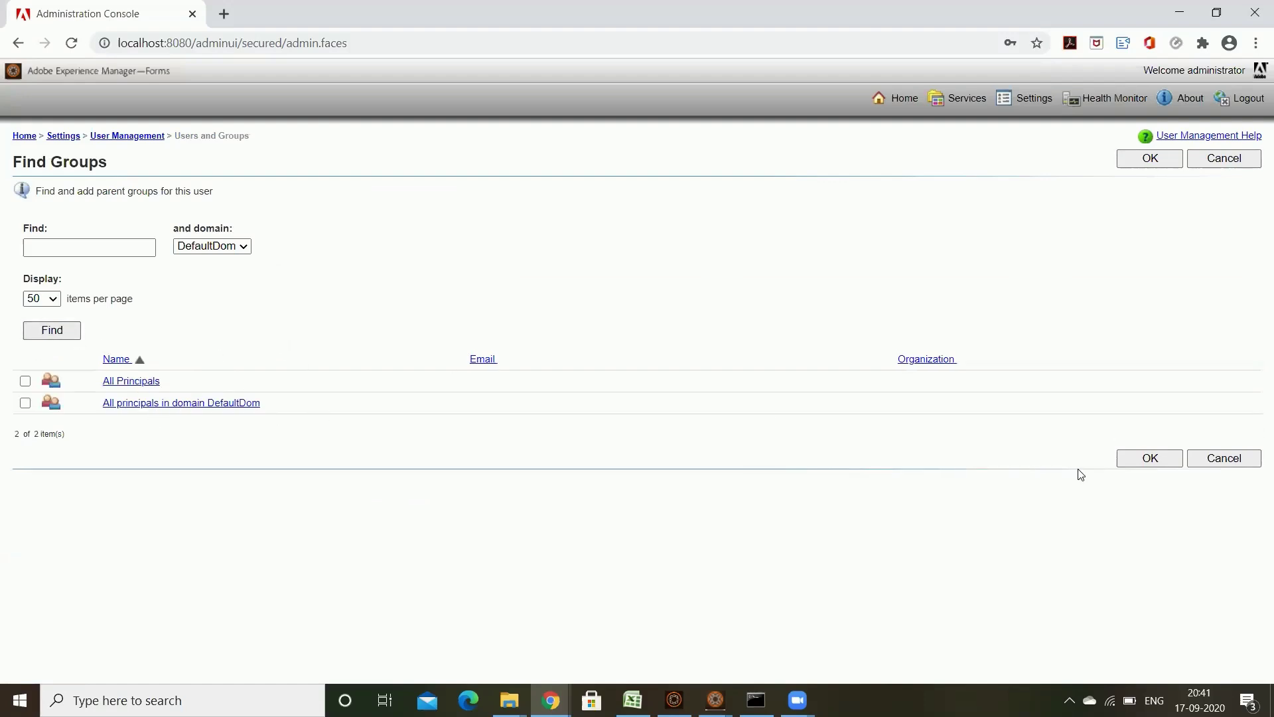
click(1221, 462)
Step: Review Super Administrator's 12 assigned roles, then return to the Users and Groups search
click(244, 205)
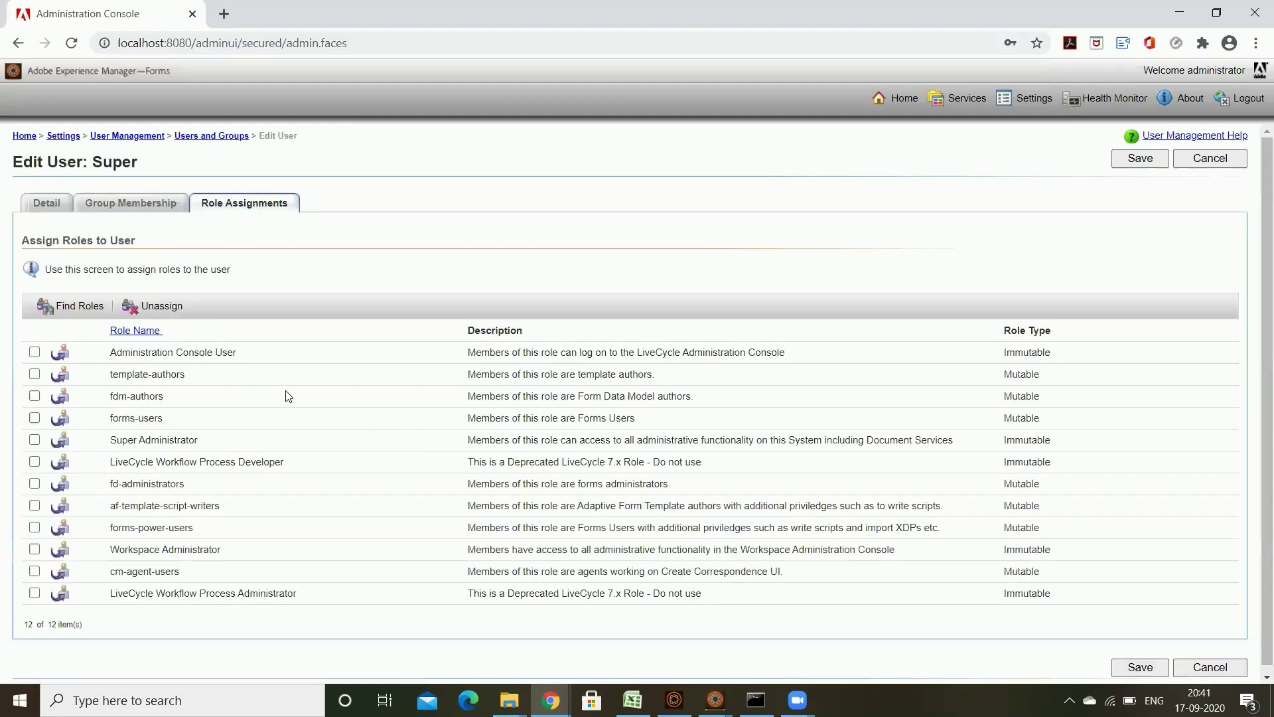
scroll(323, 398, down, 1)
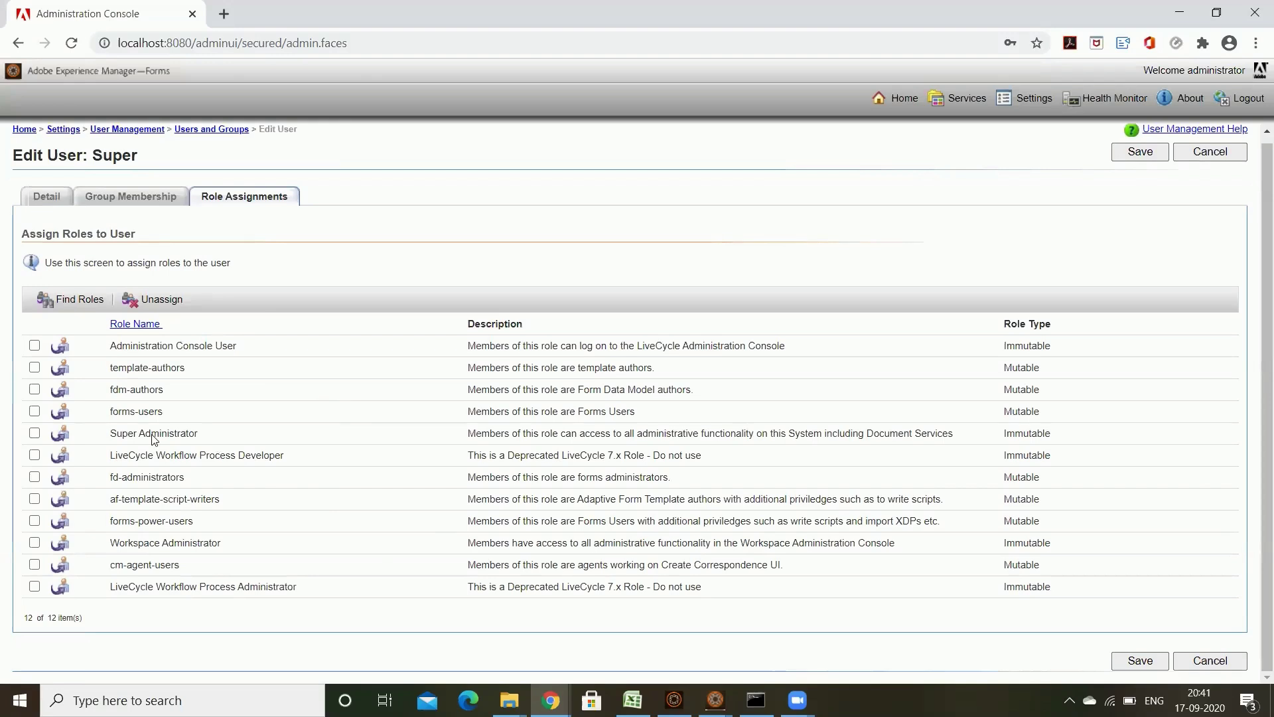
double_click(142, 431)
drag(140, 456, 283, 456)
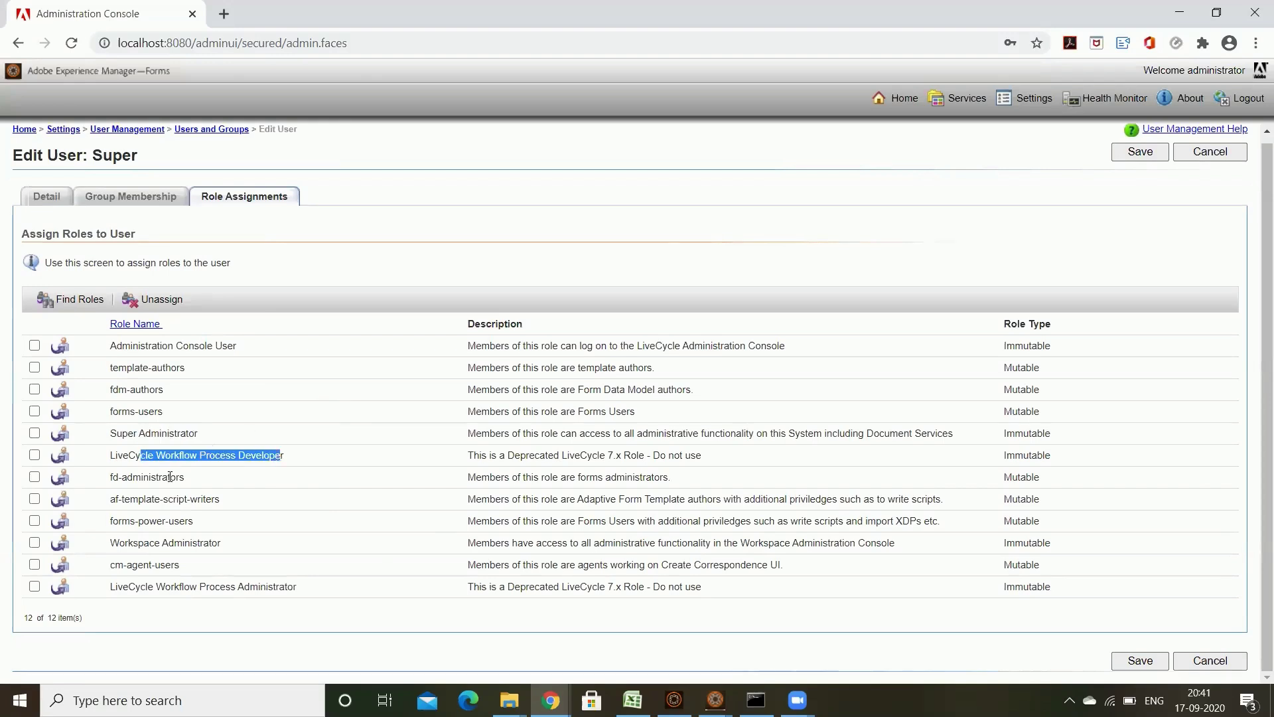
drag(133, 477, 191, 500)
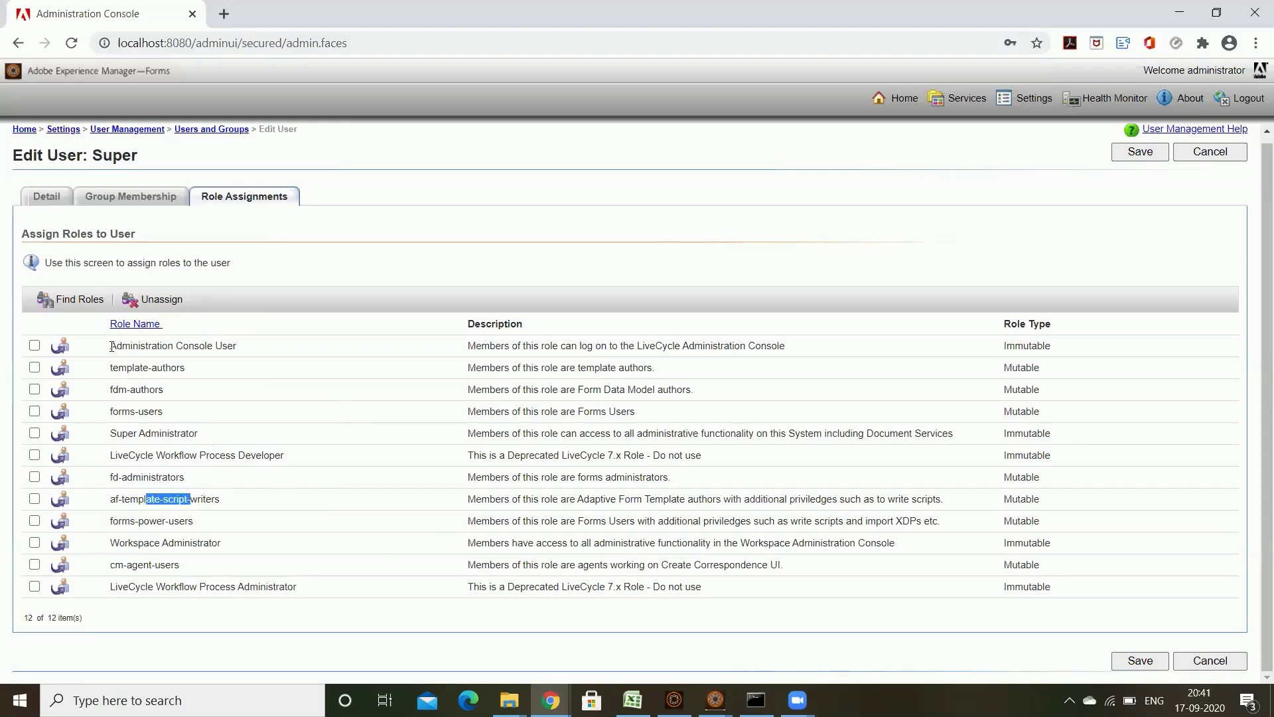
drag(112, 346, 408, 518)
click(864, 586)
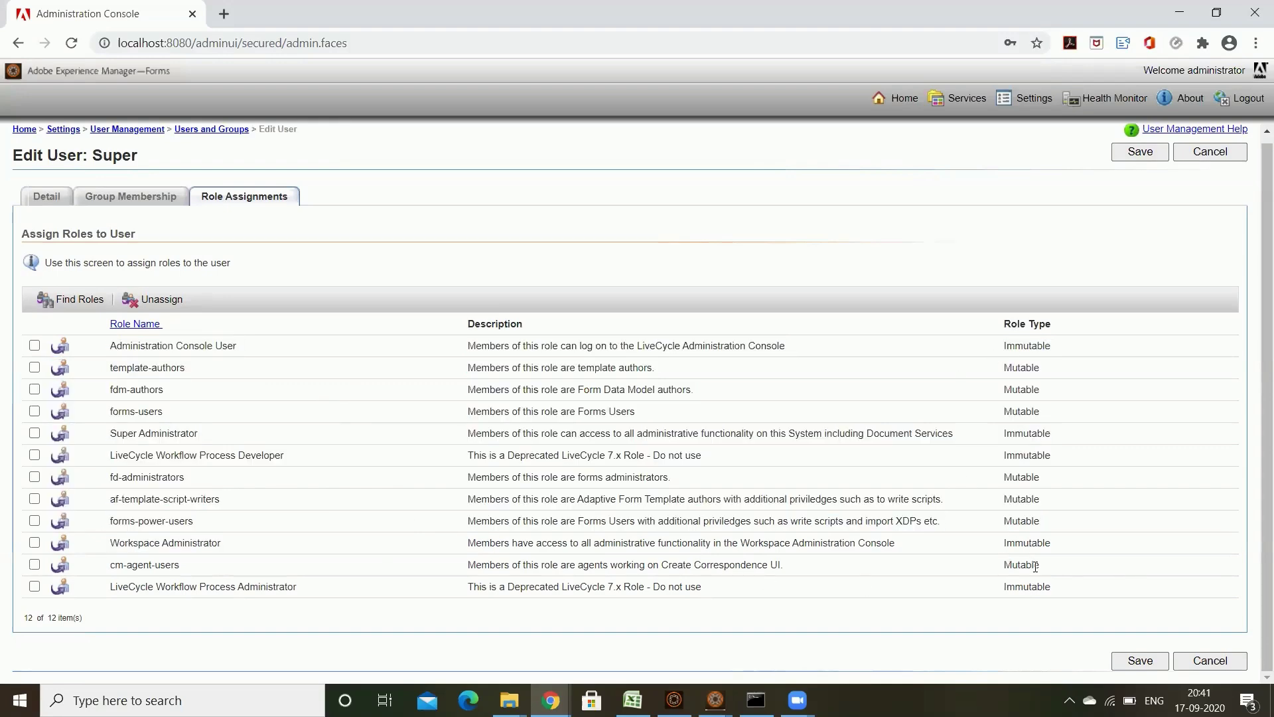
click(222, 132)
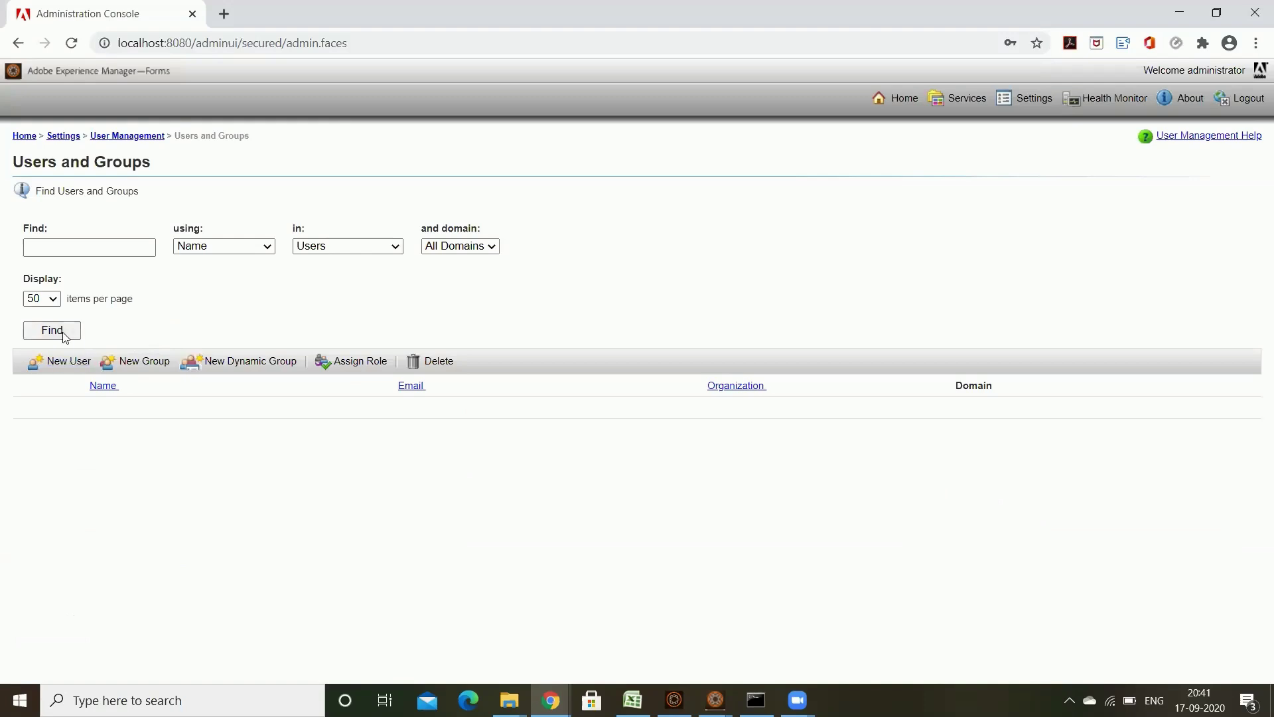
Step: Open AEM_FORM_USER1's Role Assignments and bring up the list of roles to add
click(63, 330)
click(170, 426)
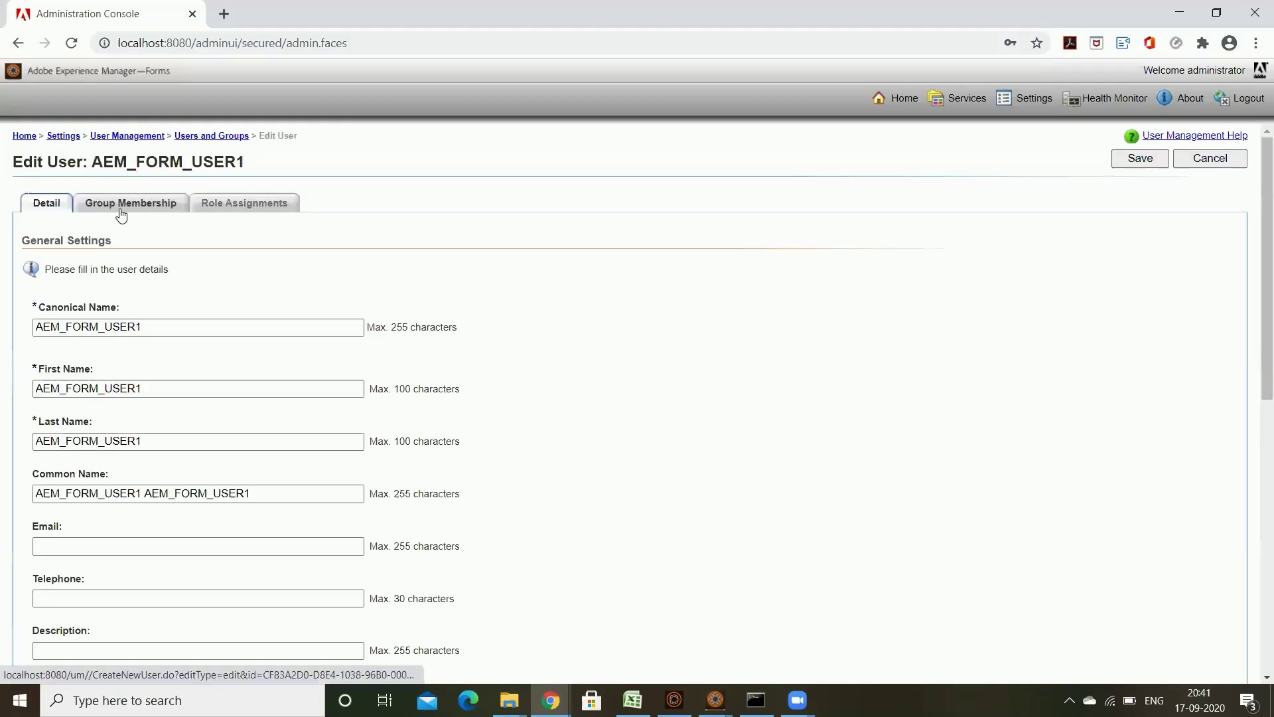
click(154, 207)
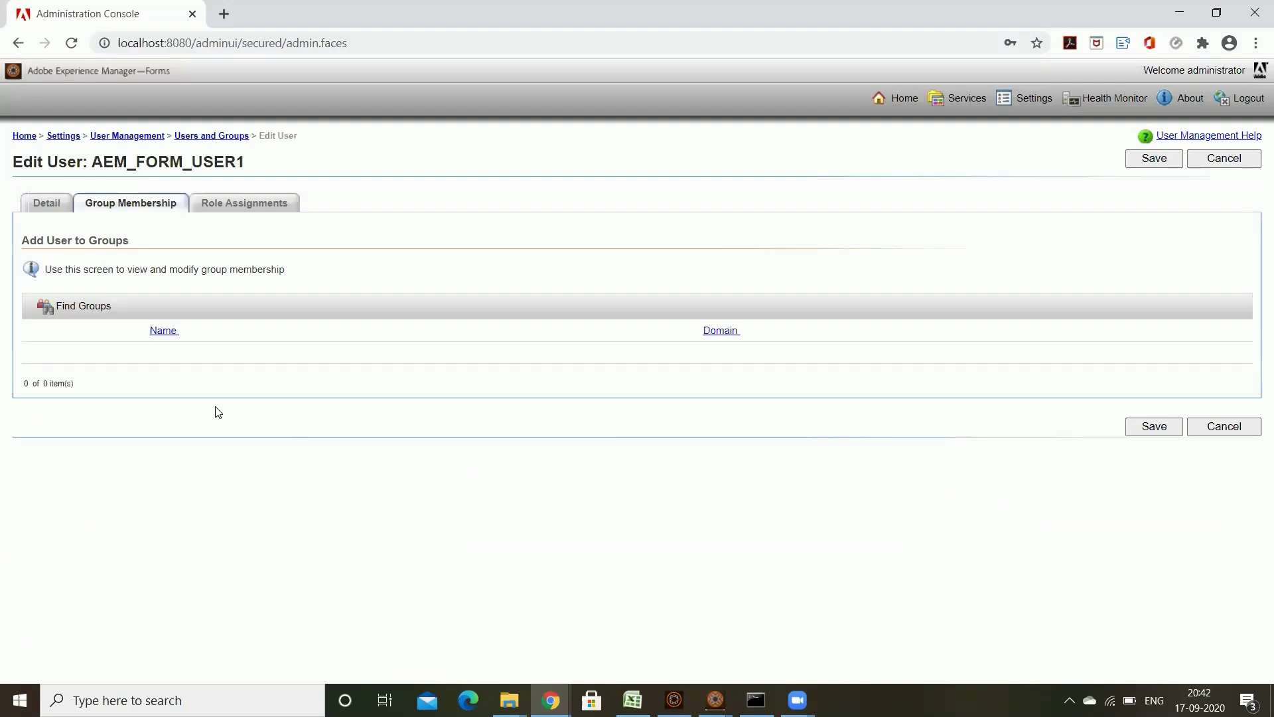
click(243, 206)
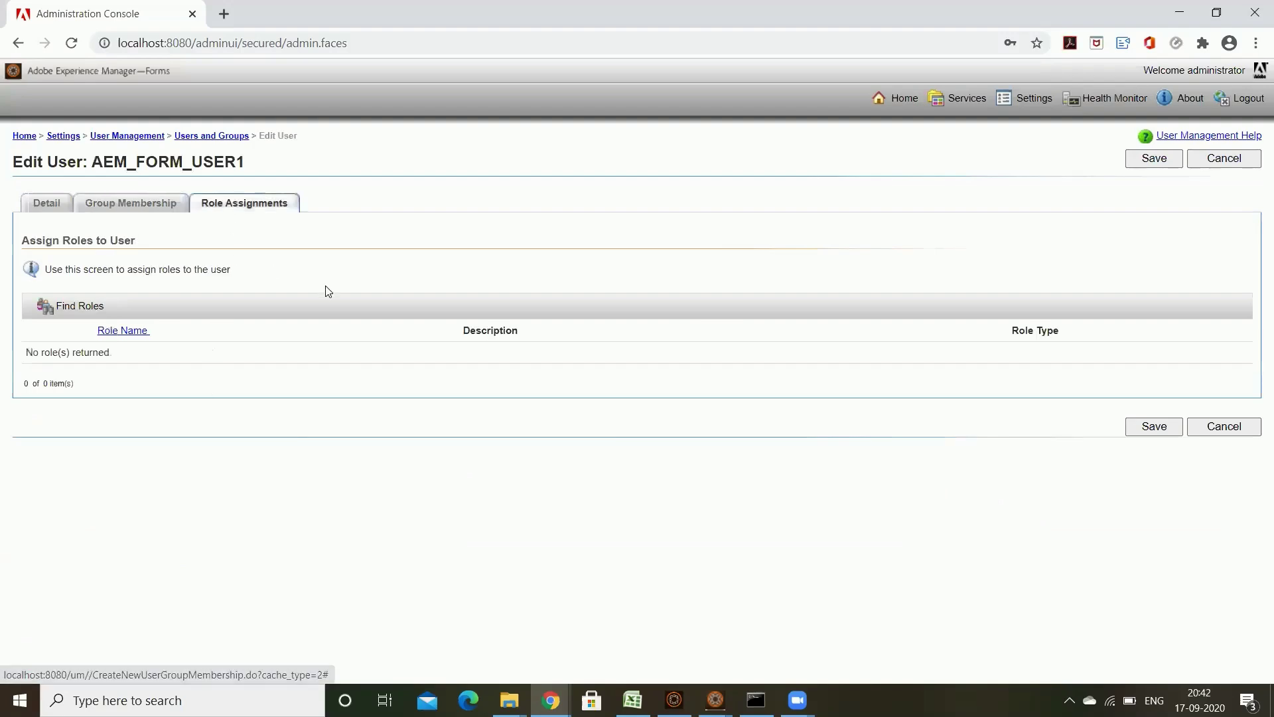
click(99, 308)
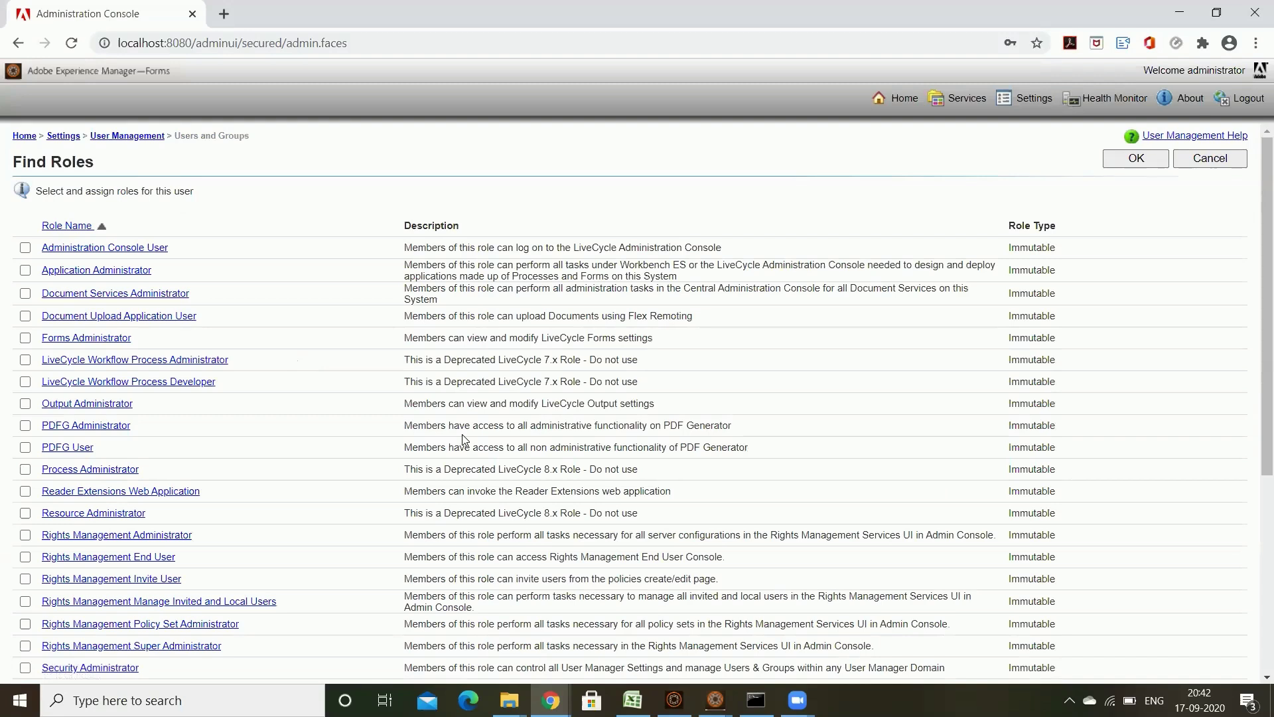
Step: Tick Administration Console User, Application Administrator, Forms Administrator, LiveCycle Workflow Process Administrator, Reader Extensions Web Application and Process Administrator
click(25, 248)
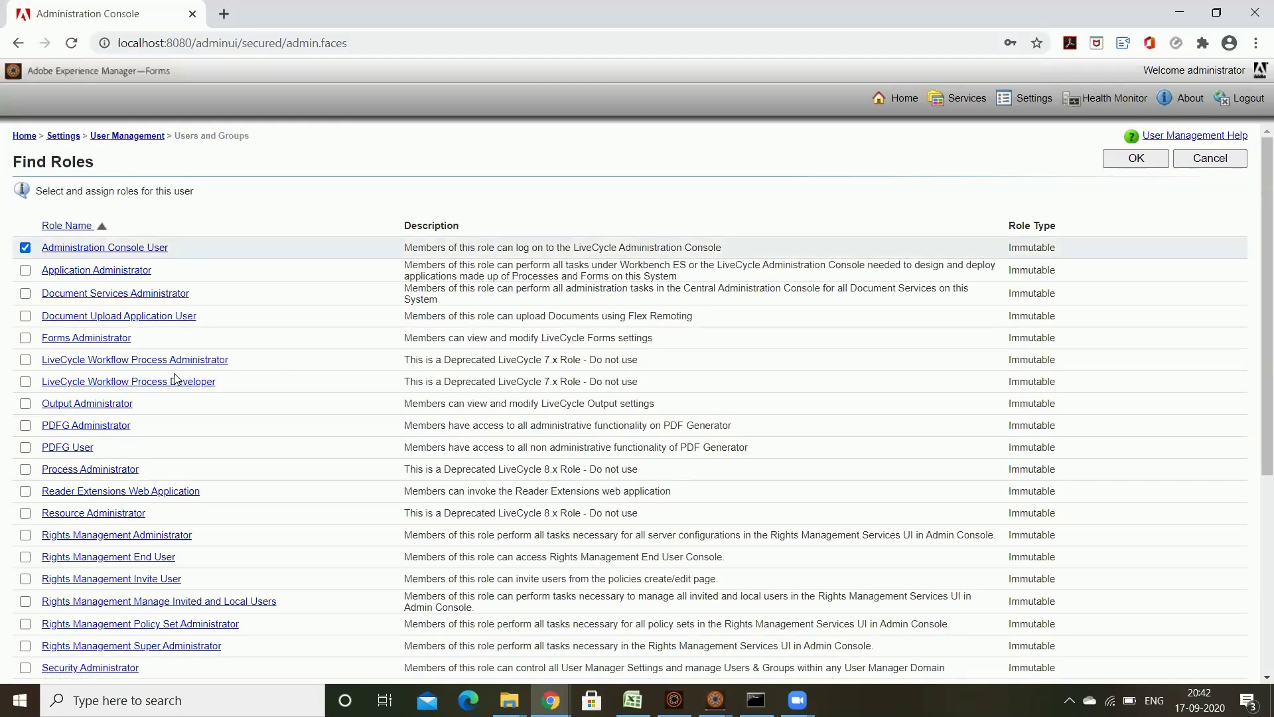
click(25, 270)
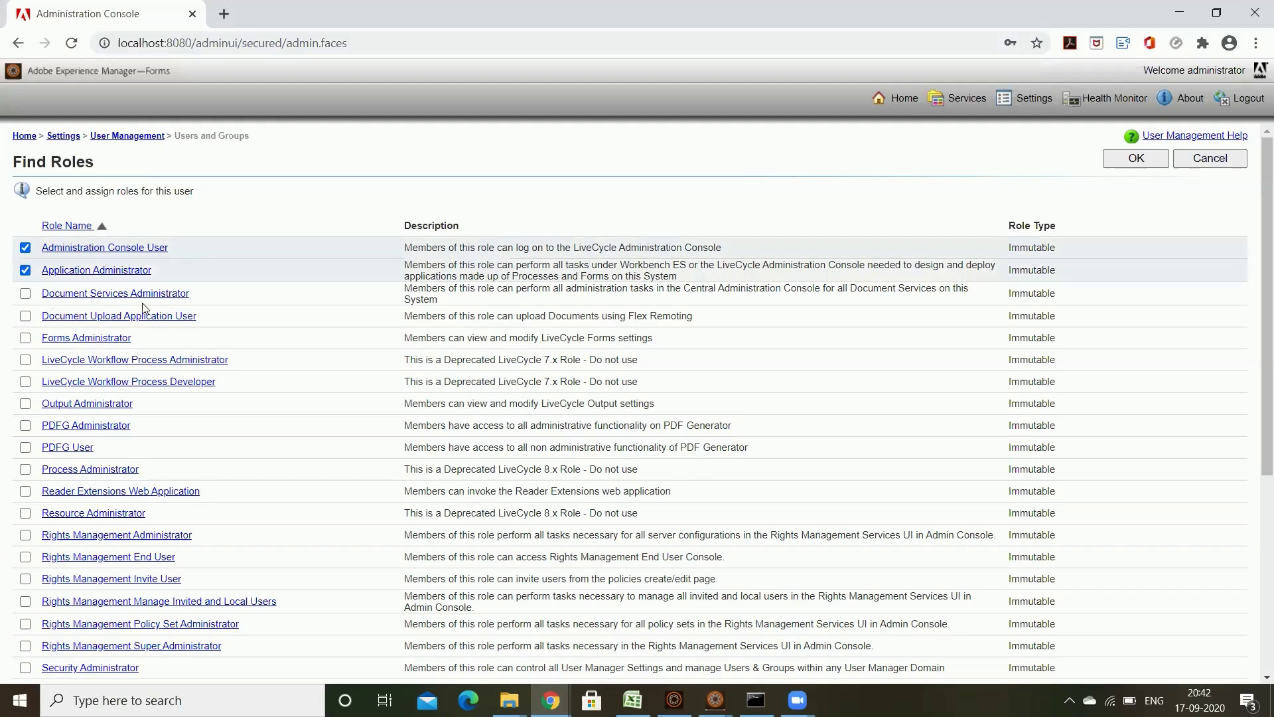
click(25, 338)
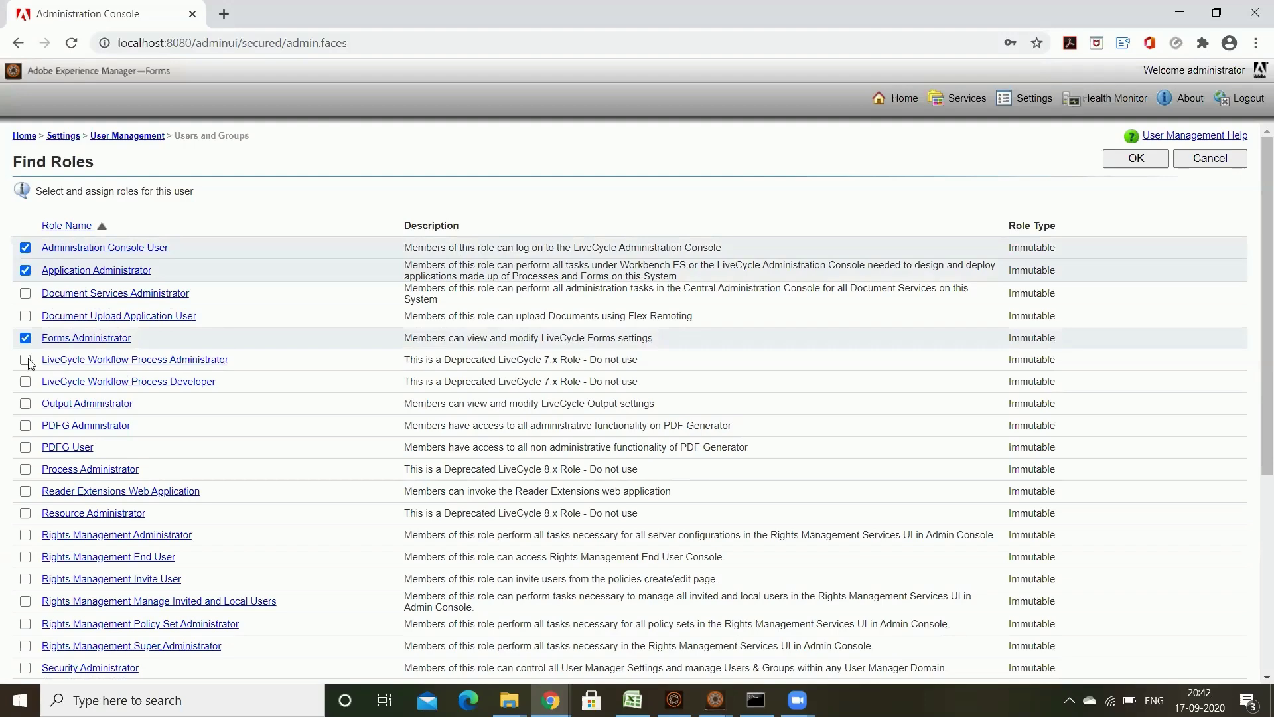
click(26, 360)
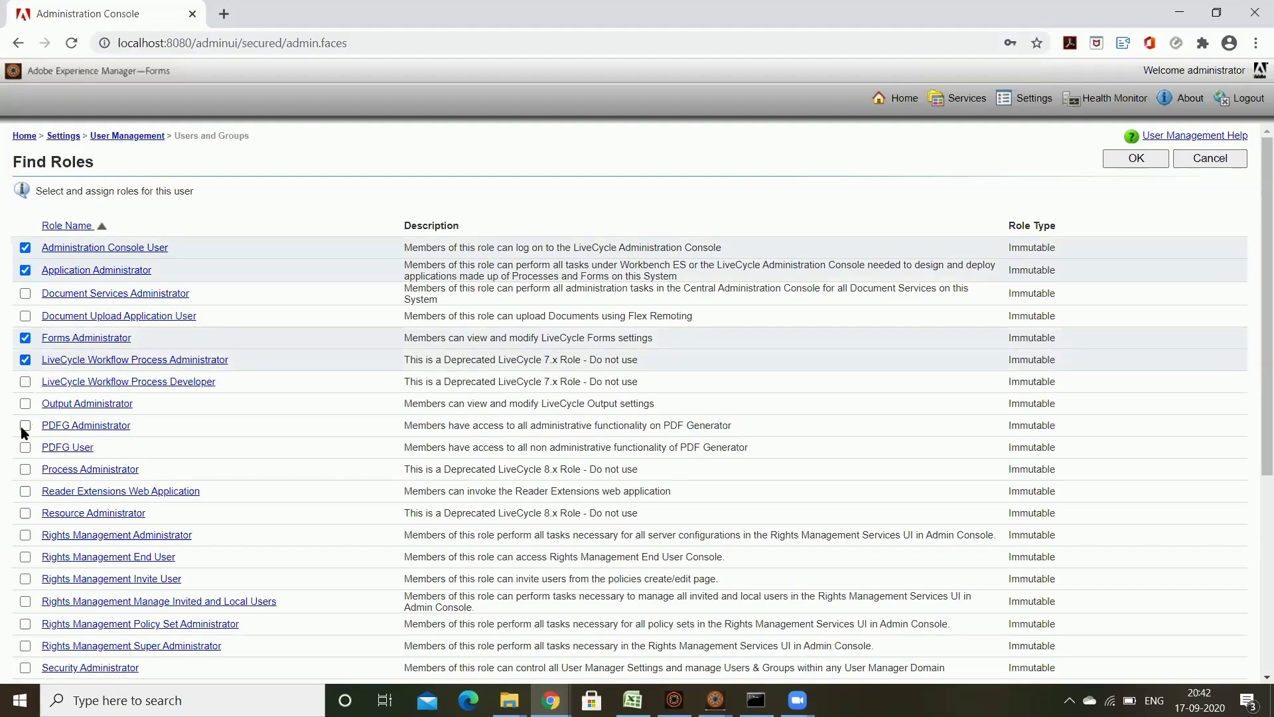
scroll(260, 454, down, 2)
scroll(261, 454, down, 1)
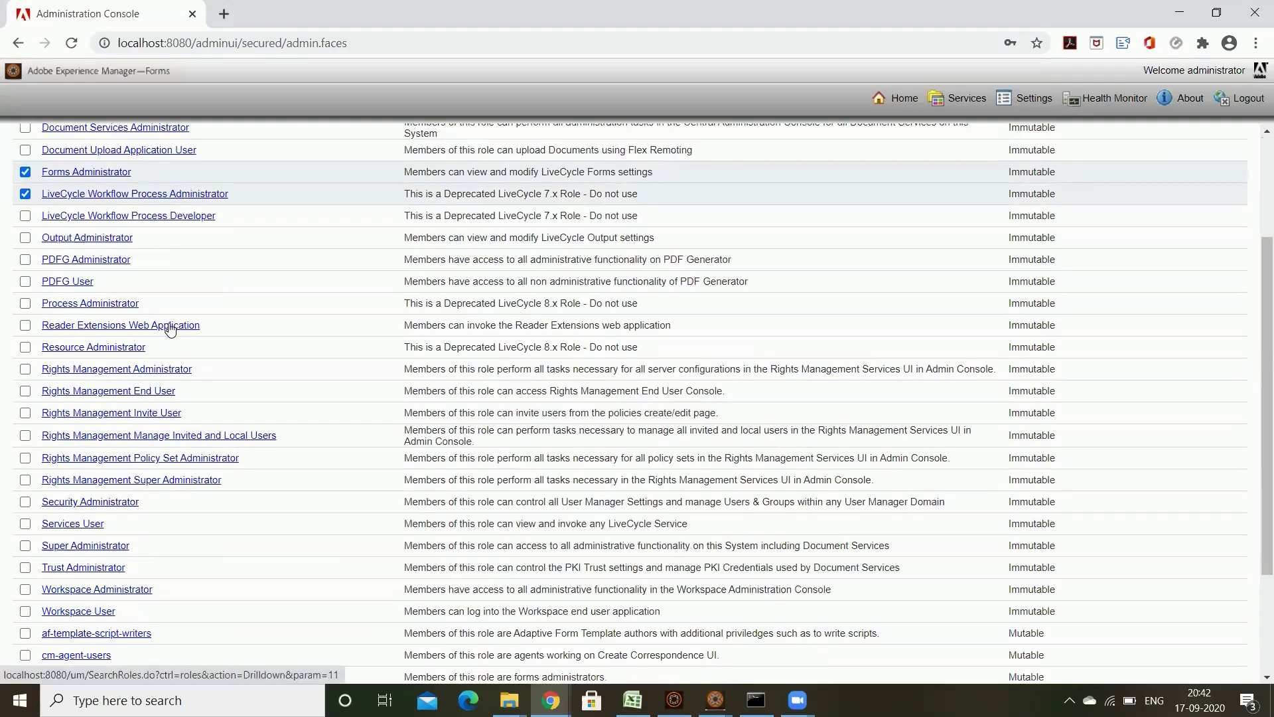
click(25, 325)
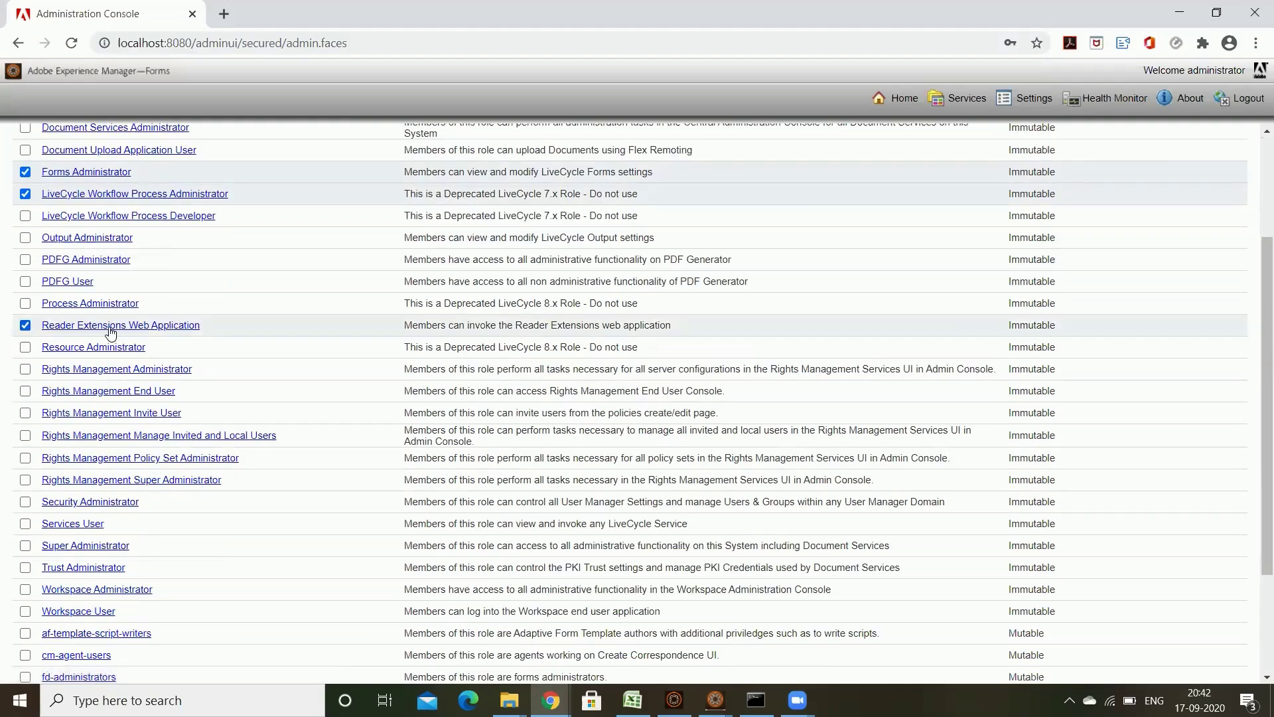
click(25, 303)
scroll(298, 498, down, 3)
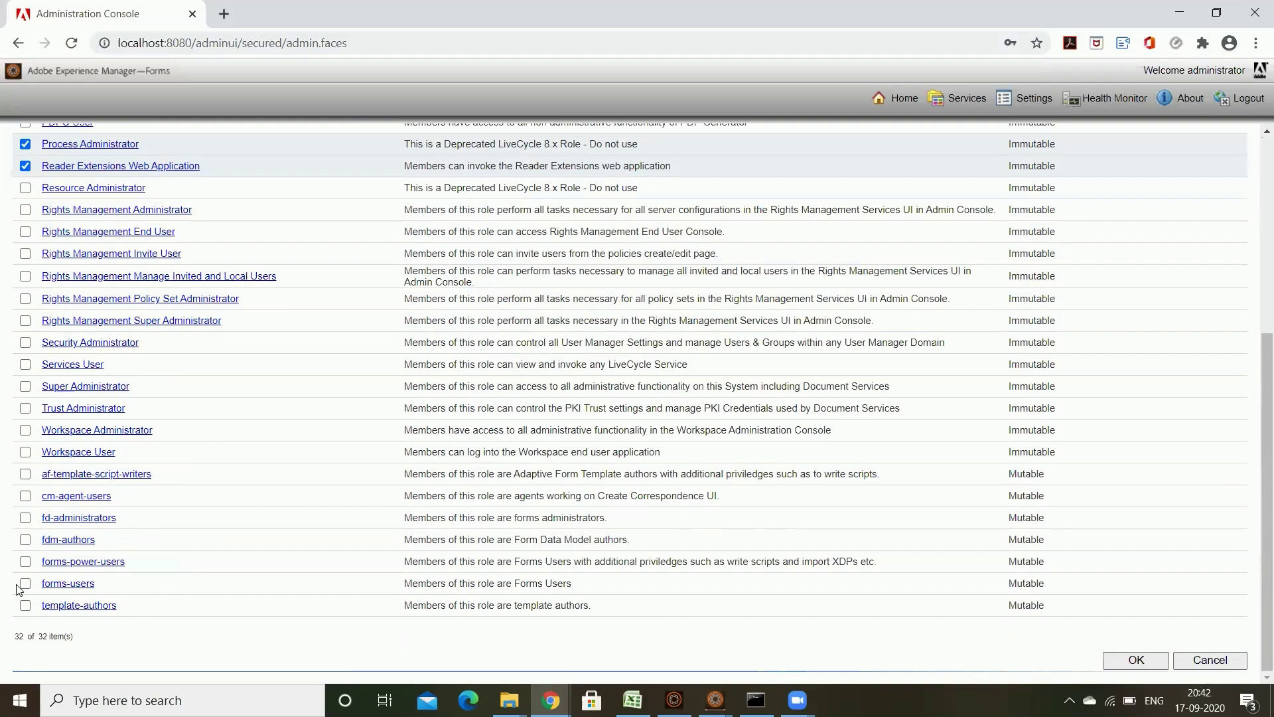
Step: Tick the forms-*, template, Super, Trust, Services, Workspace and cm-agent-users roles, then assign them
click(25, 606)
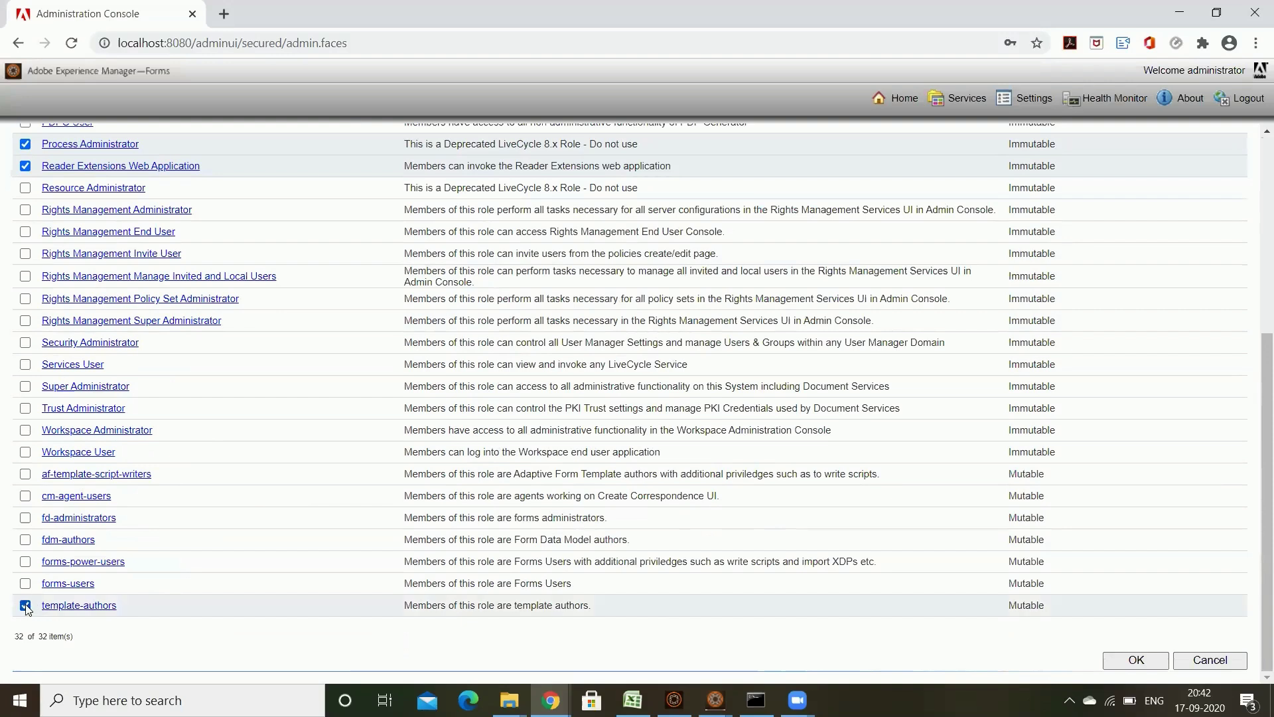
click(26, 583)
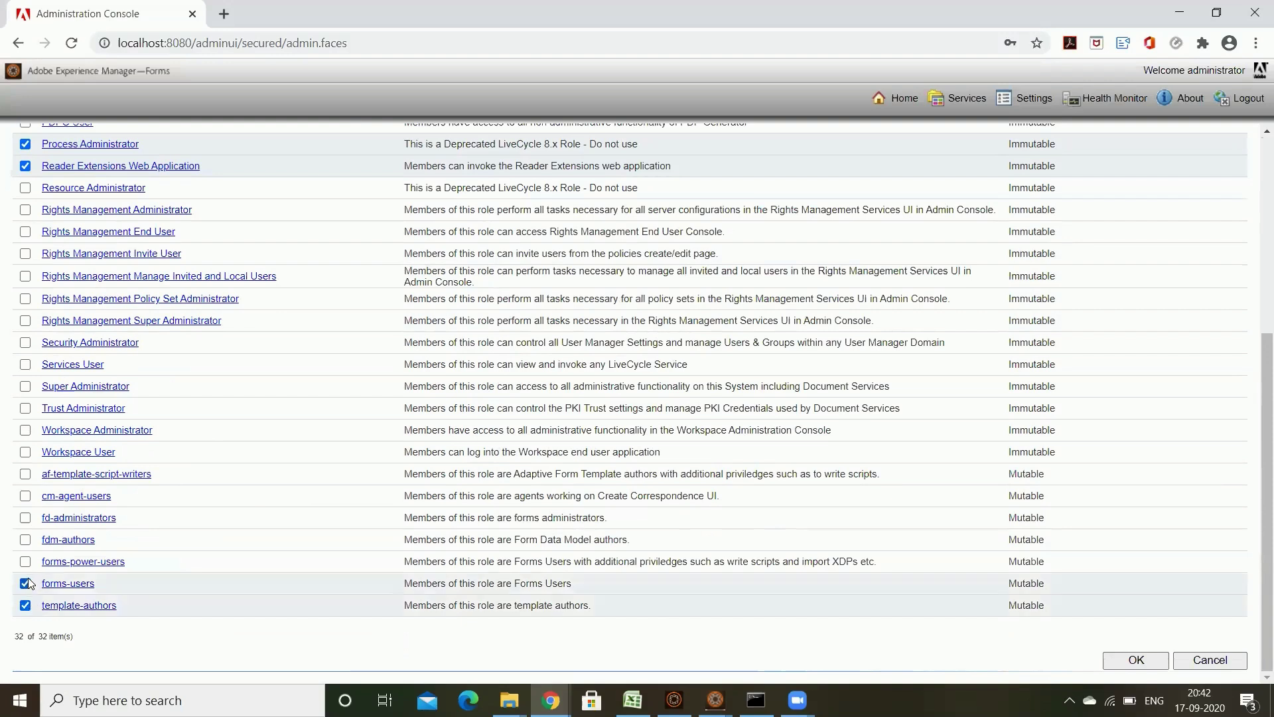
click(26, 562)
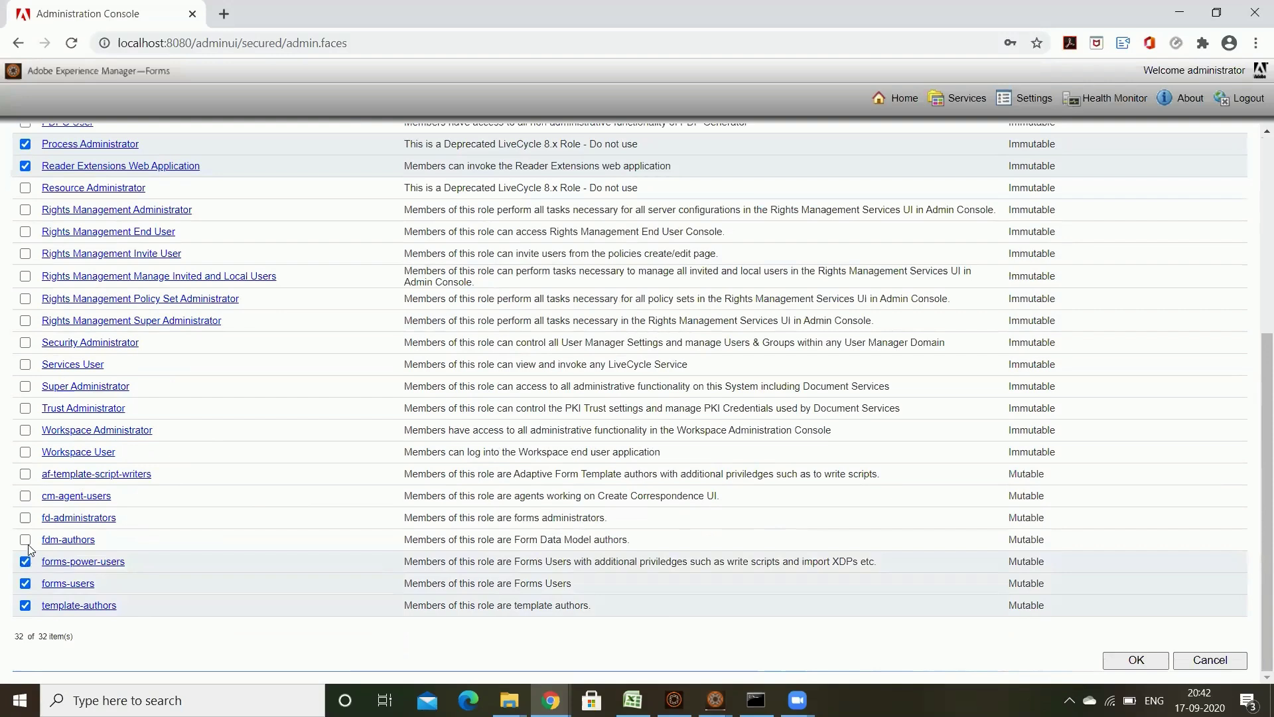
click(26, 517)
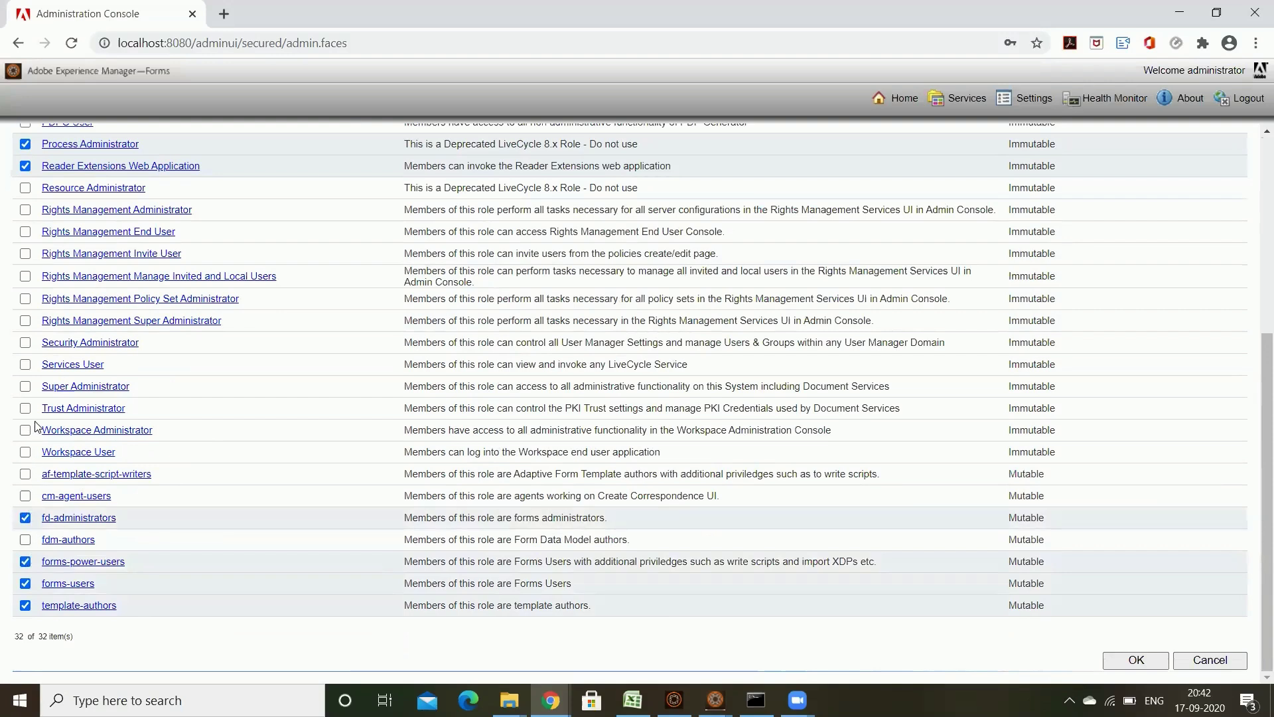
click(25, 387)
click(25, 408)
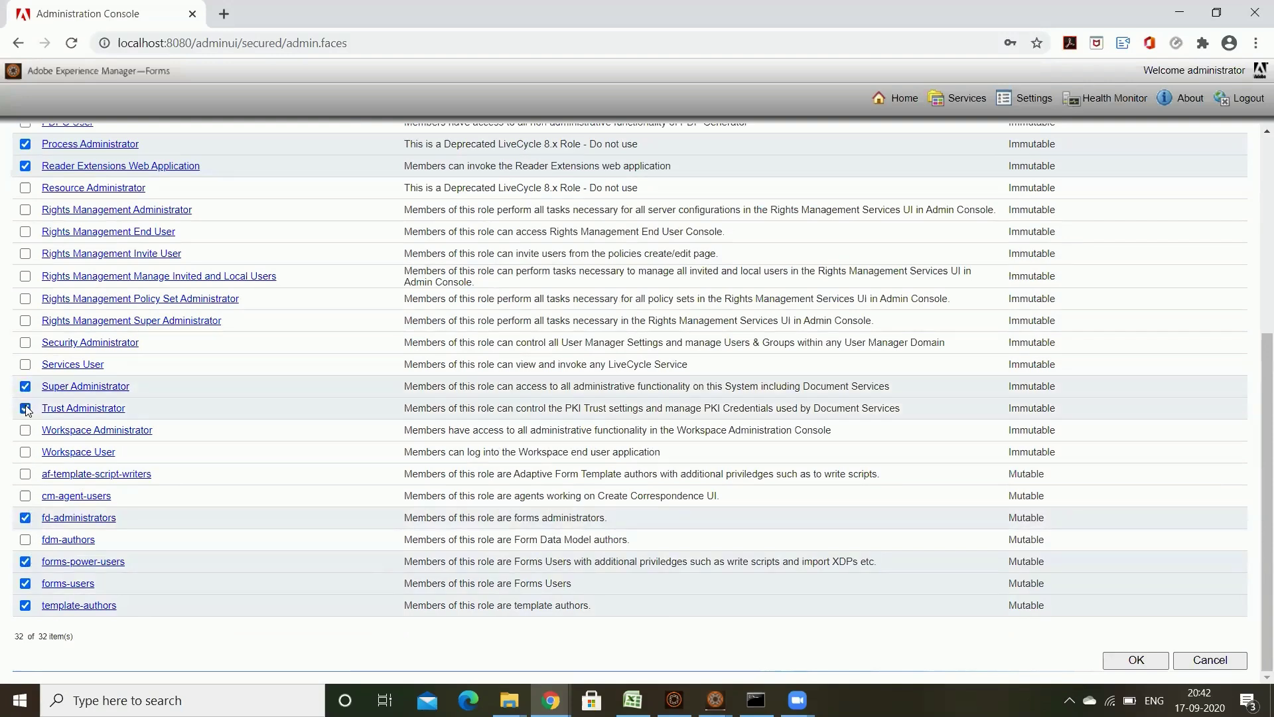
click(26, 365)
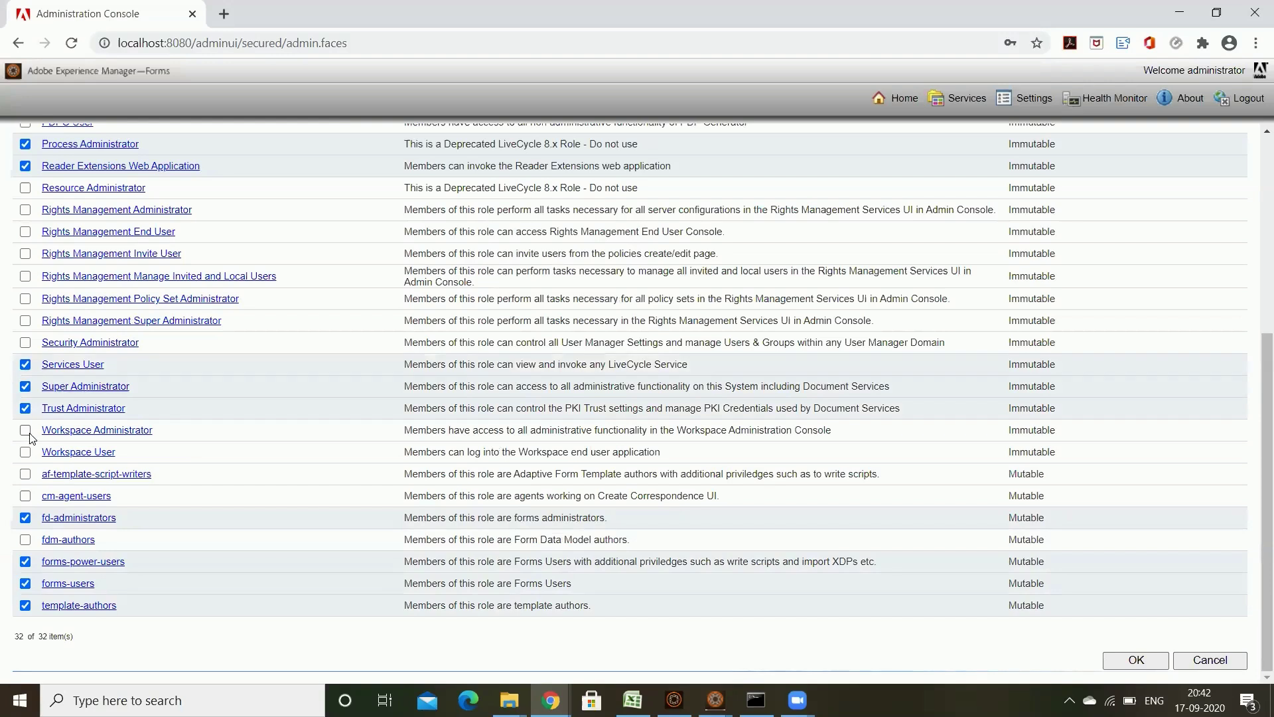
click(26, 430)
click(25, 452)
click(26, 474)
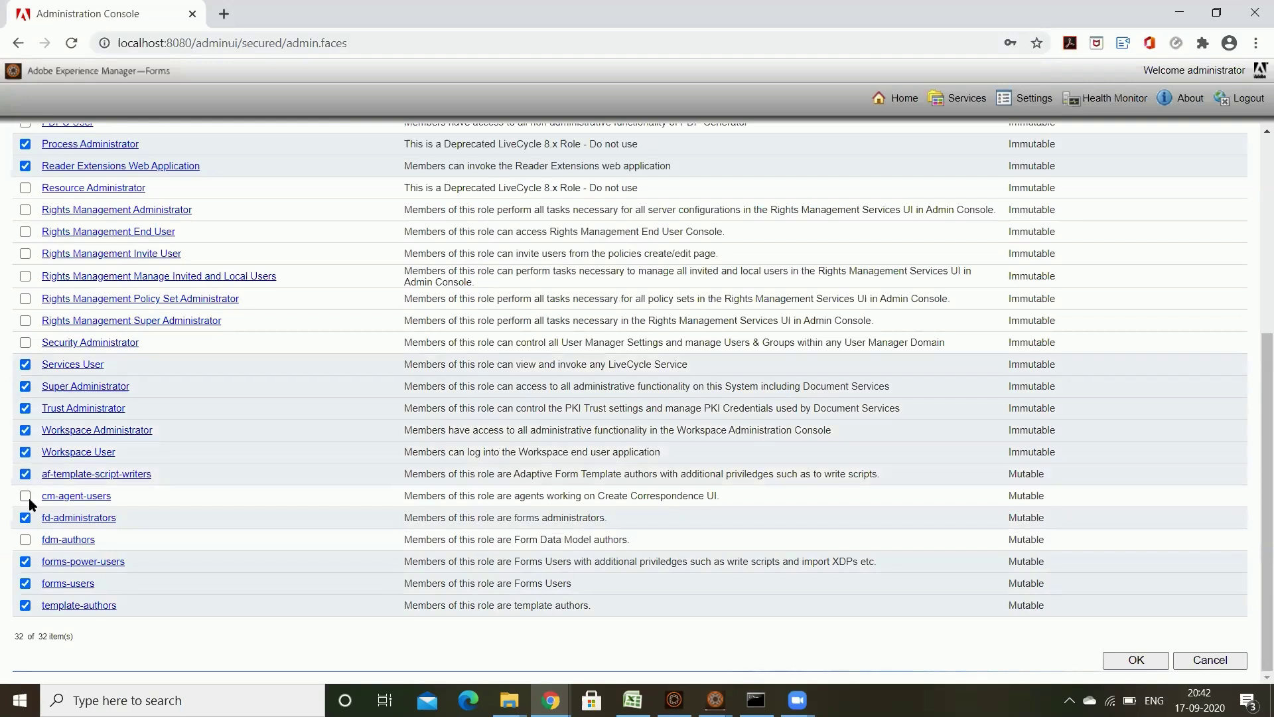
click(25, 496)
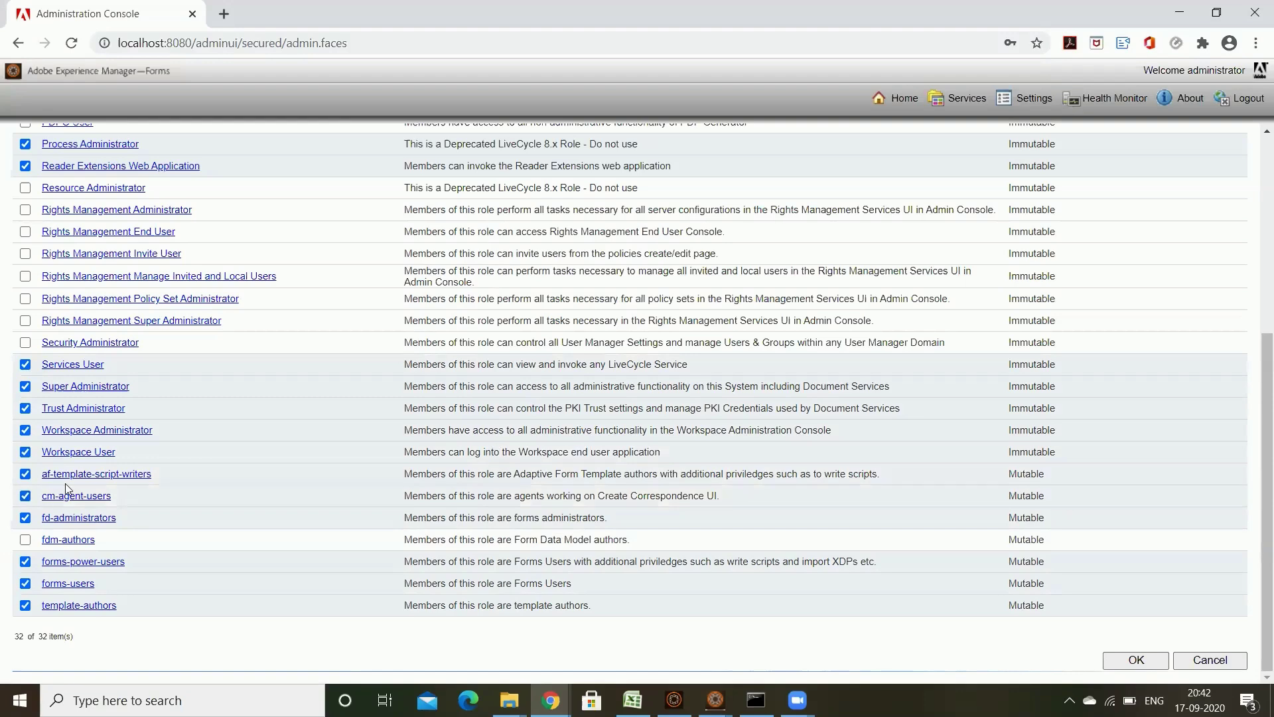
scroll(161, 497, up, 5)
scroll(1254, 611, down, 5)
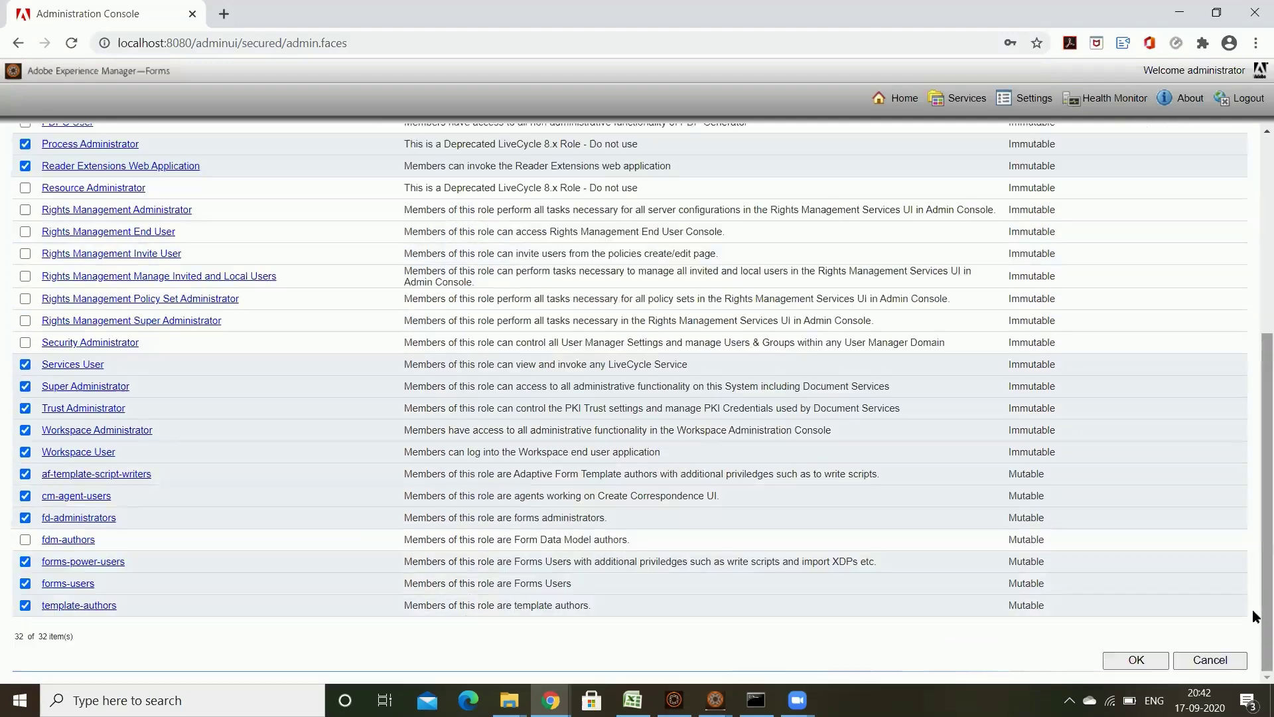
scroll(293, 492, up, 3)
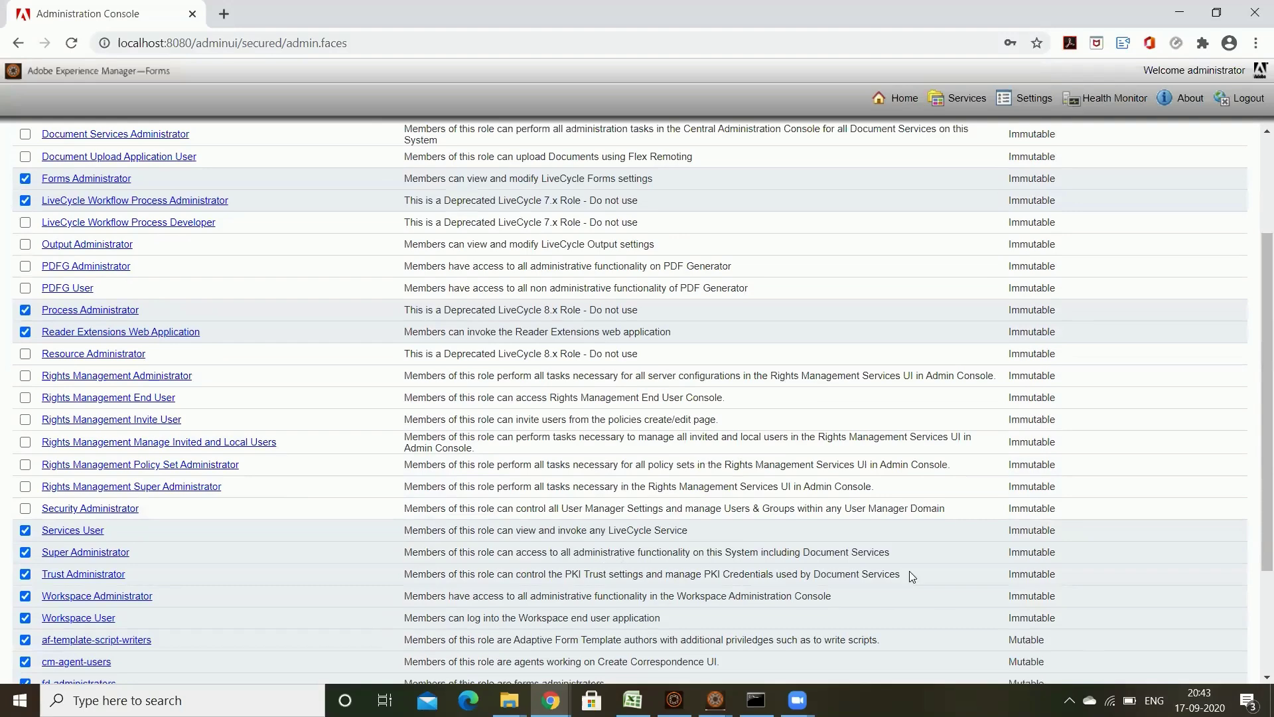
scroll(1105, 589, down, 3)
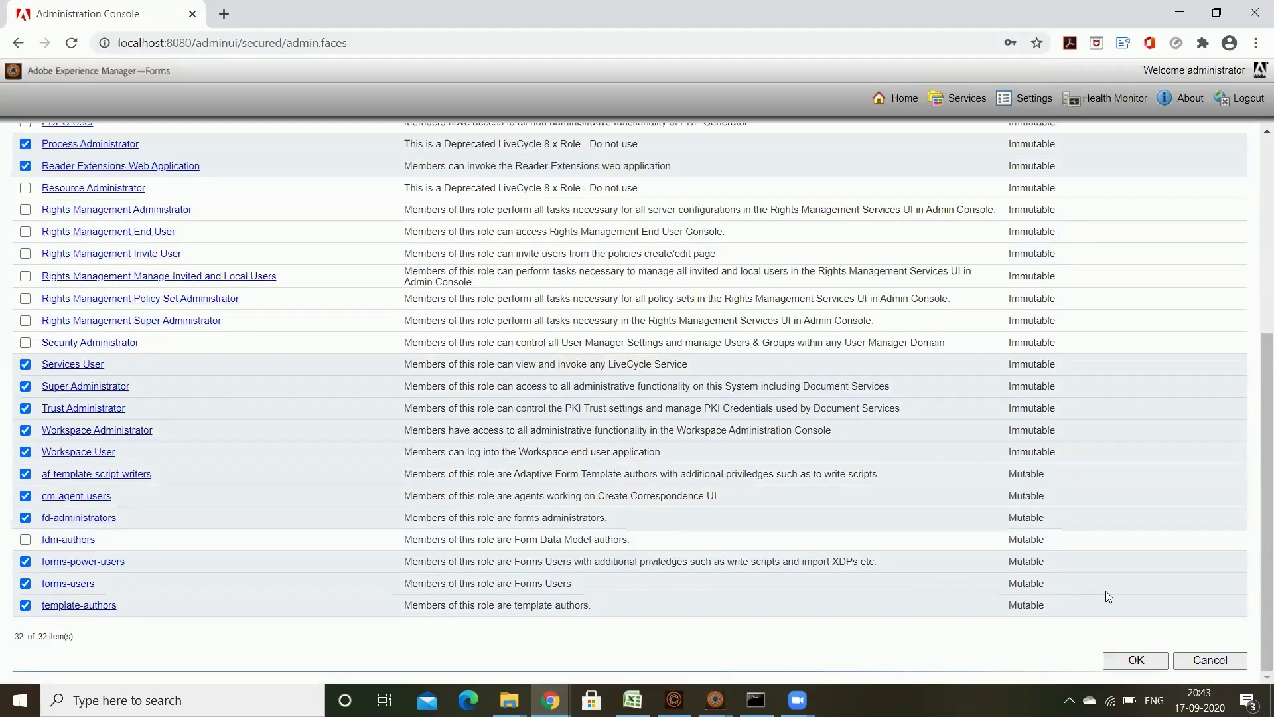
click(1135, 661)
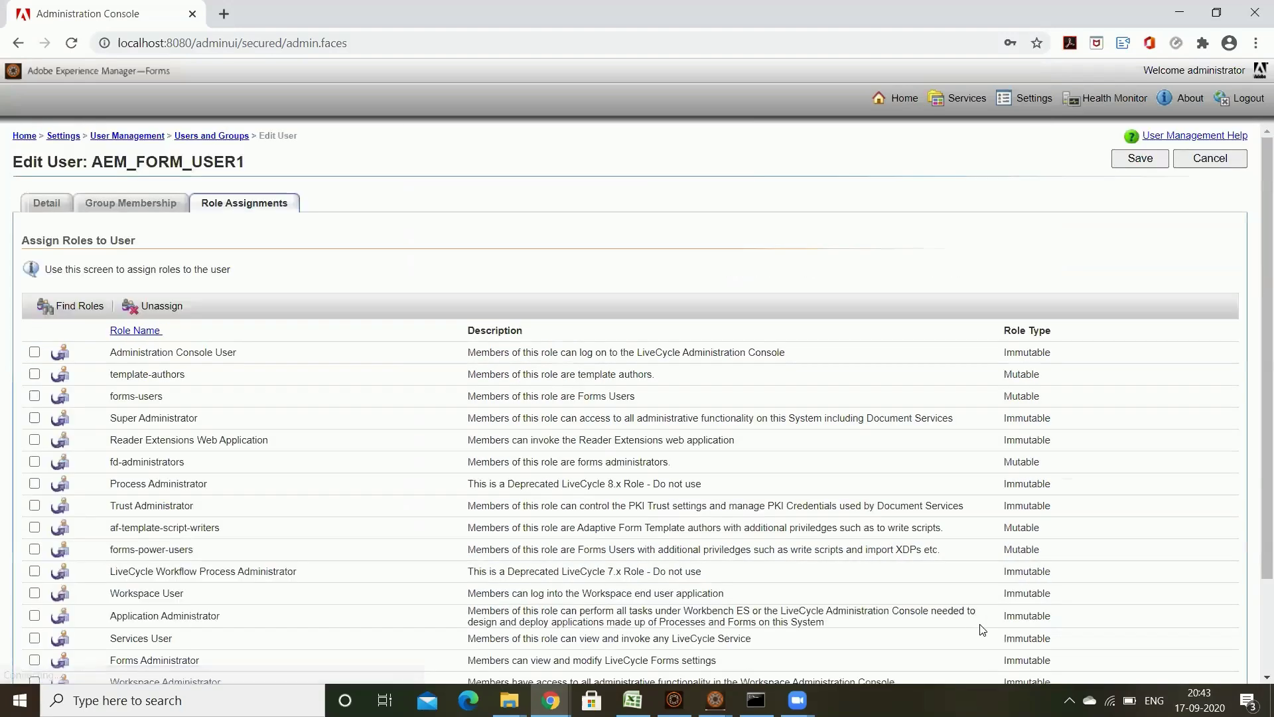
Step: Save AEM_FORM_USER1 with its 17 roles and sign out of the administrator session
scroll(432, 407, down, 2)
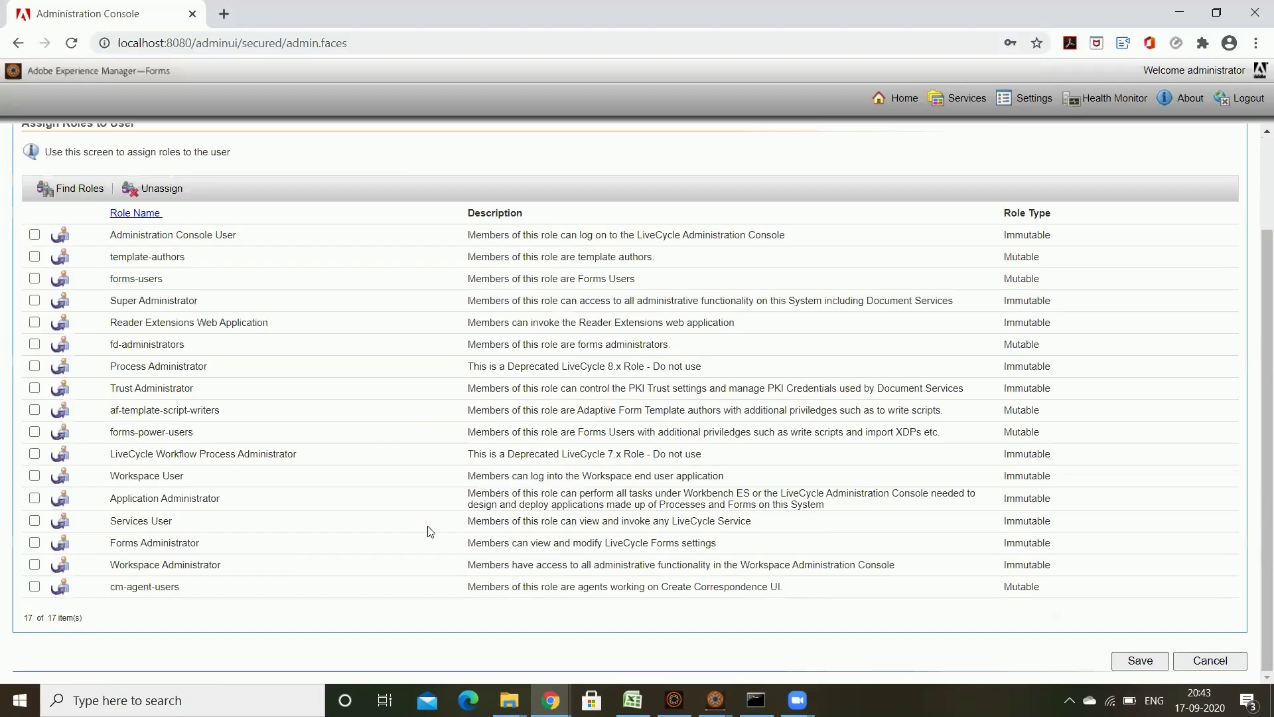
scroll(429, 529, up, 2)
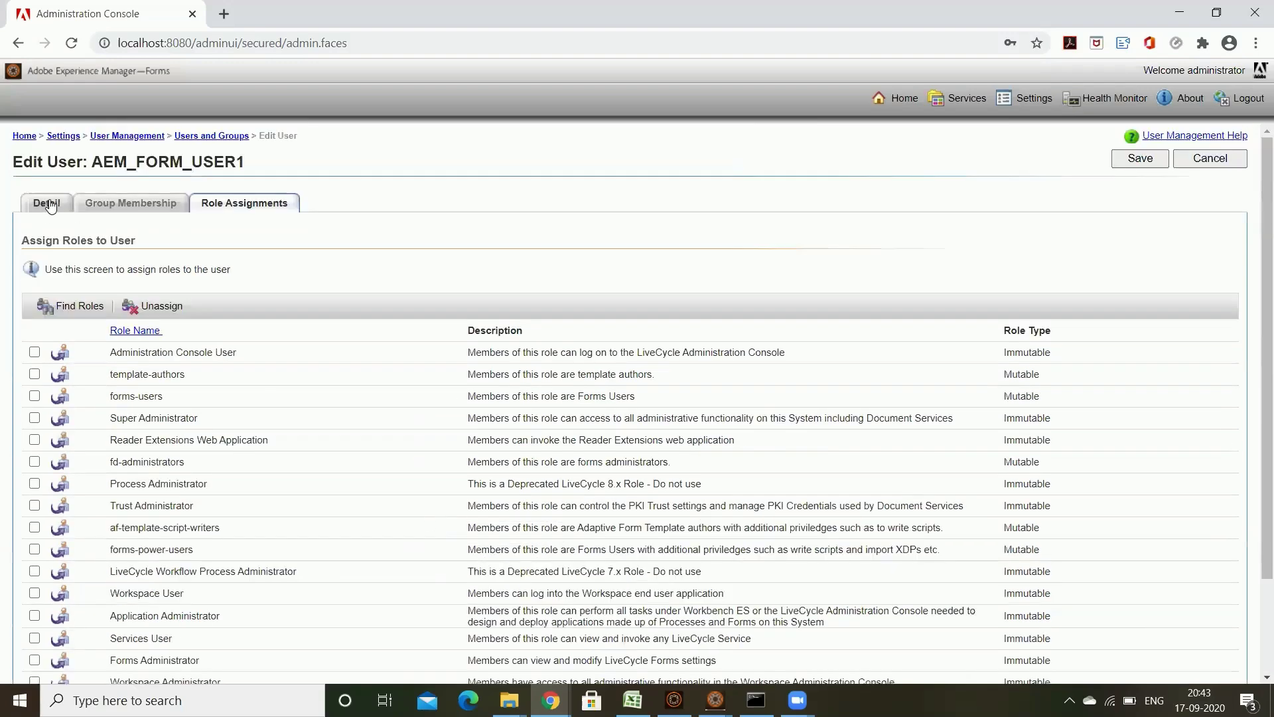
click(47, 203)
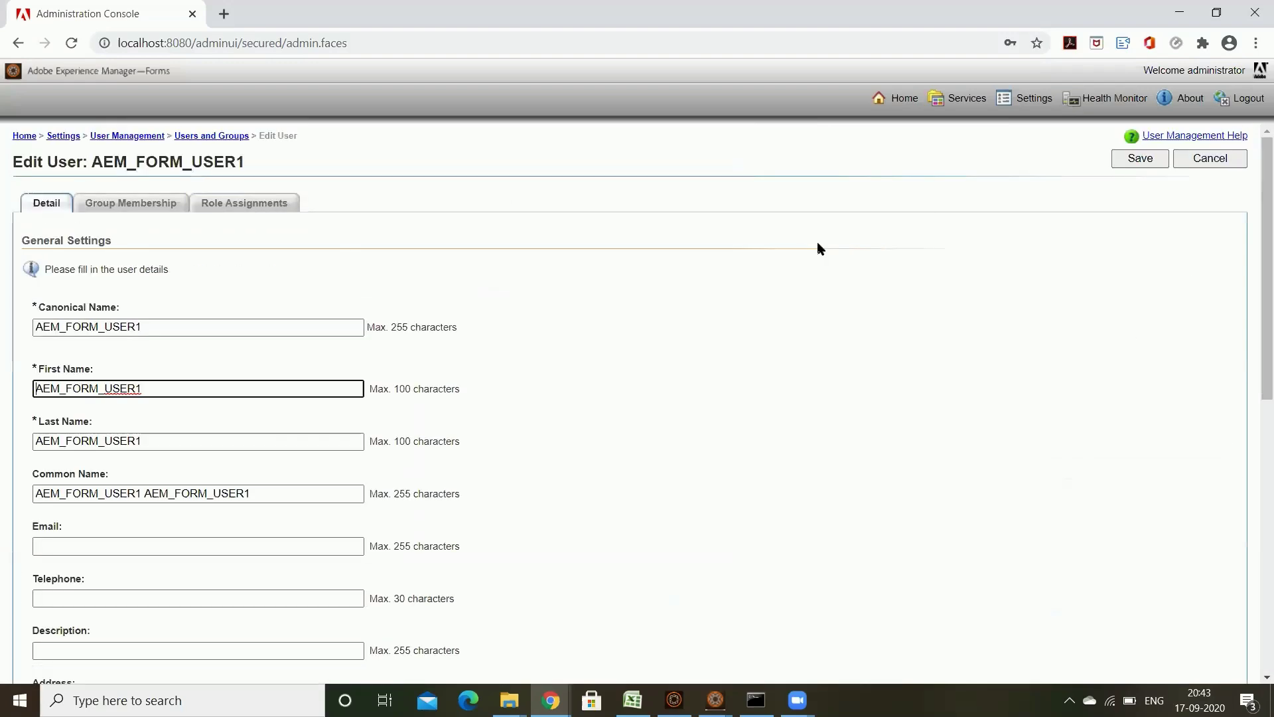
click(1153, 161)
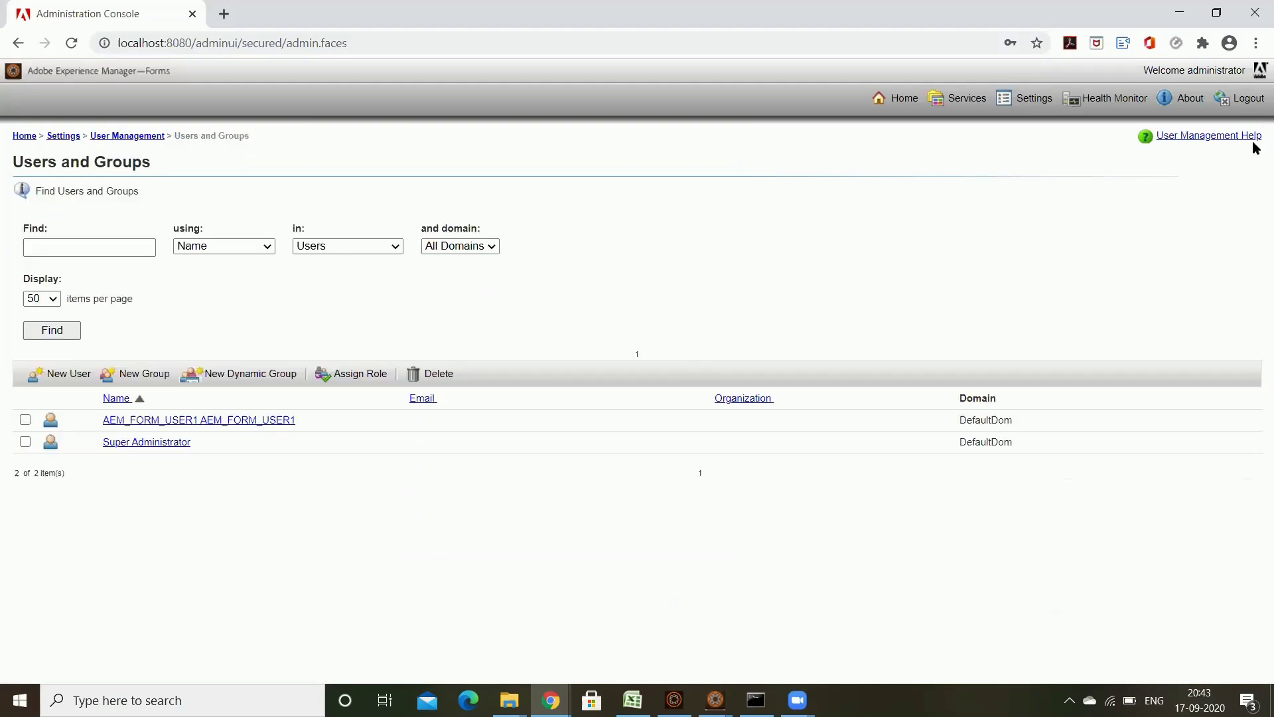
click(1243, 98)
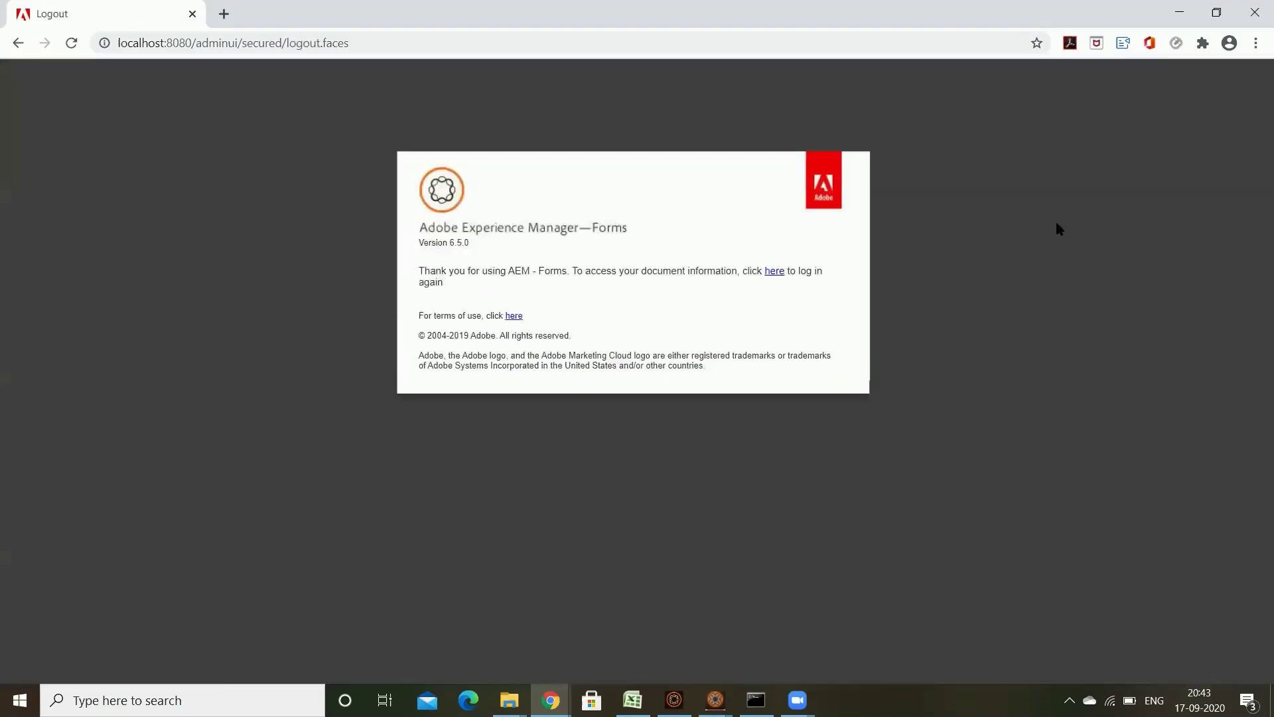
Step: Sign back in as AEM_FORM_USER1 with the new user's password
click(774, 270)
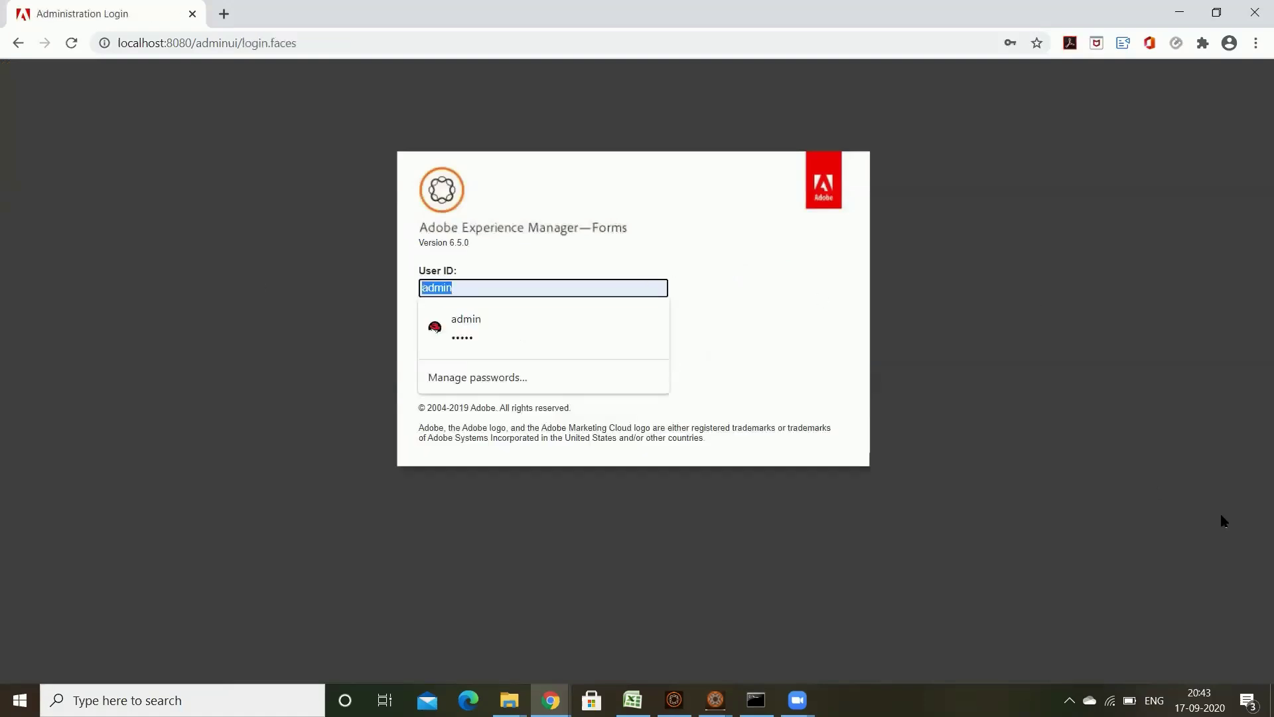
key(ctrl+v)
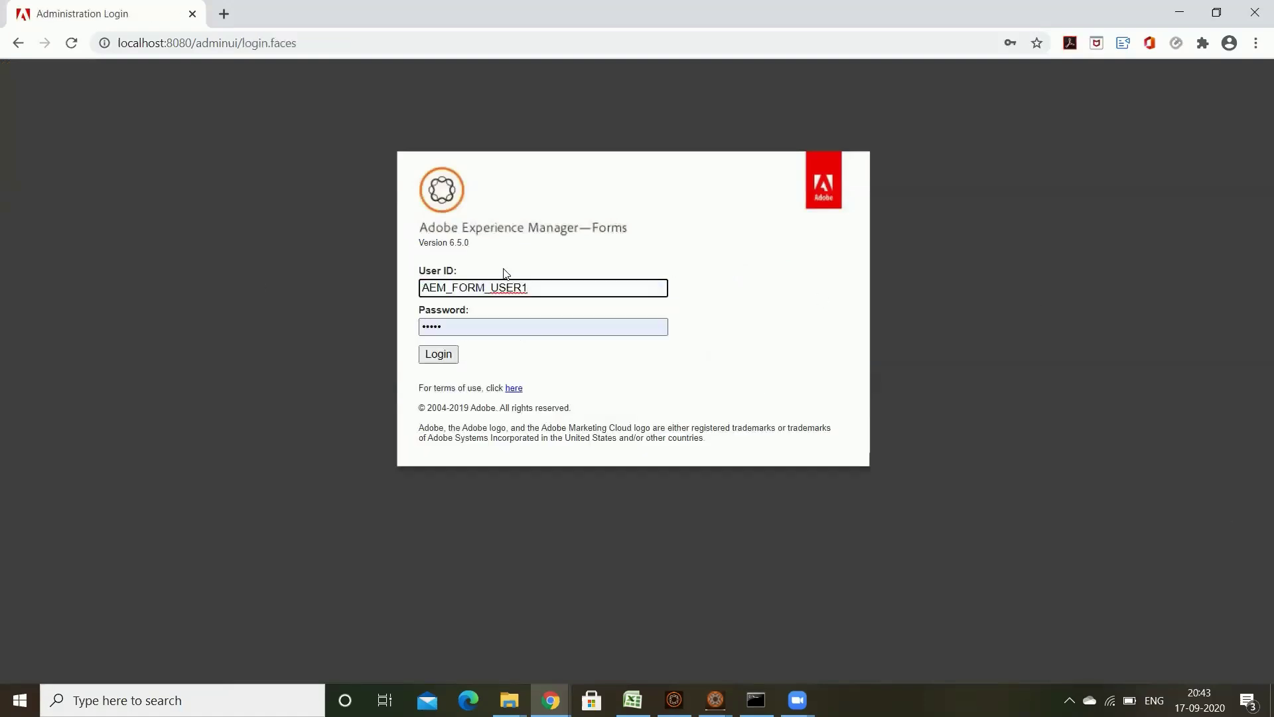
click(628, 331)
key(ctrl+a)
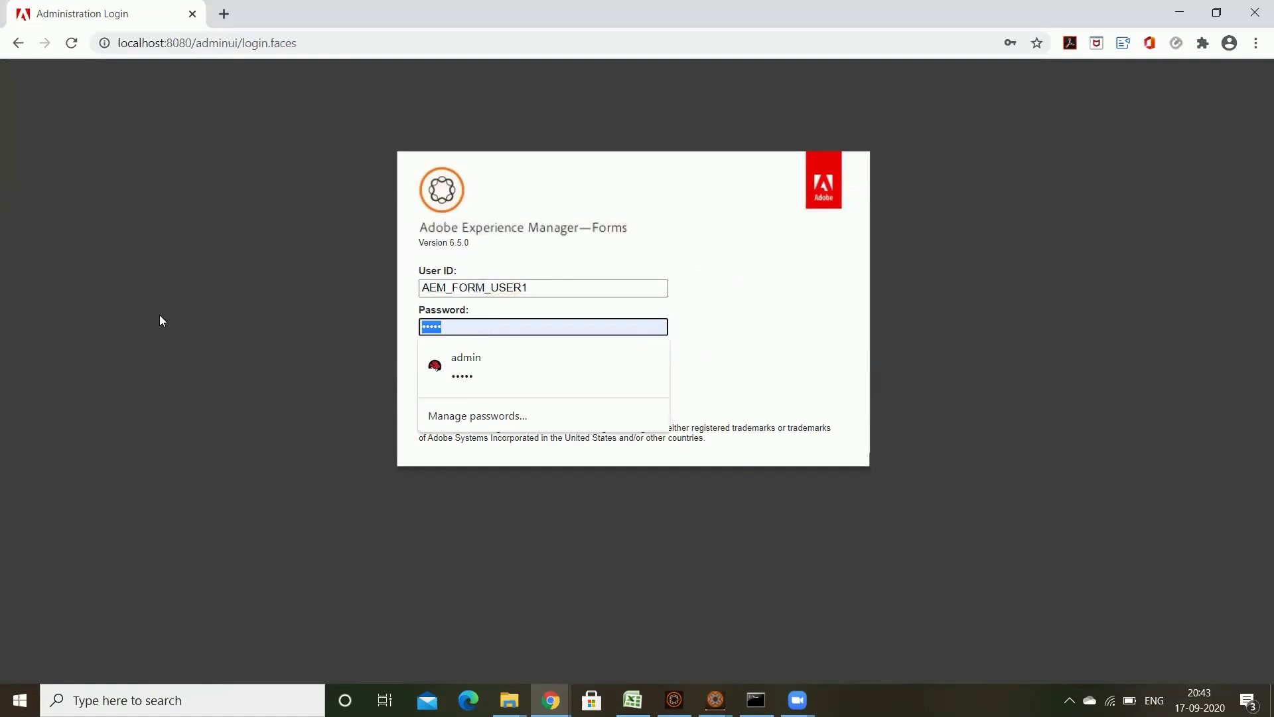
text(pa)
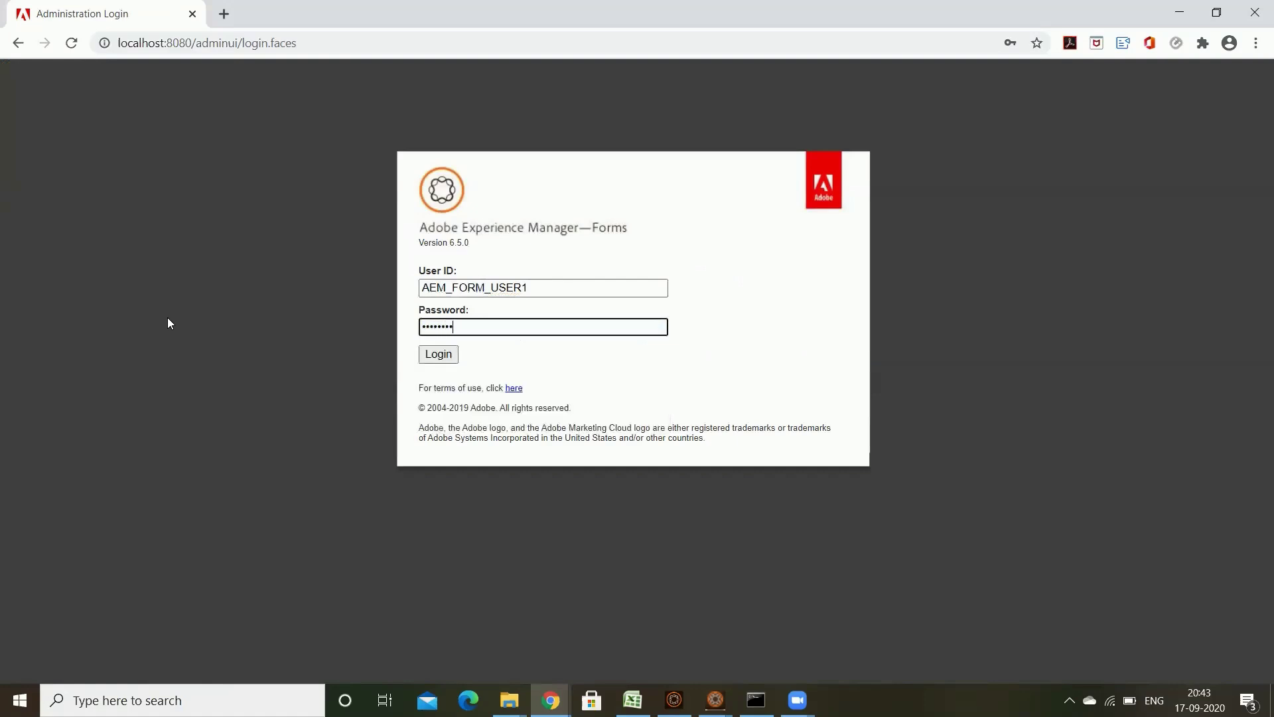
click(437, 358)
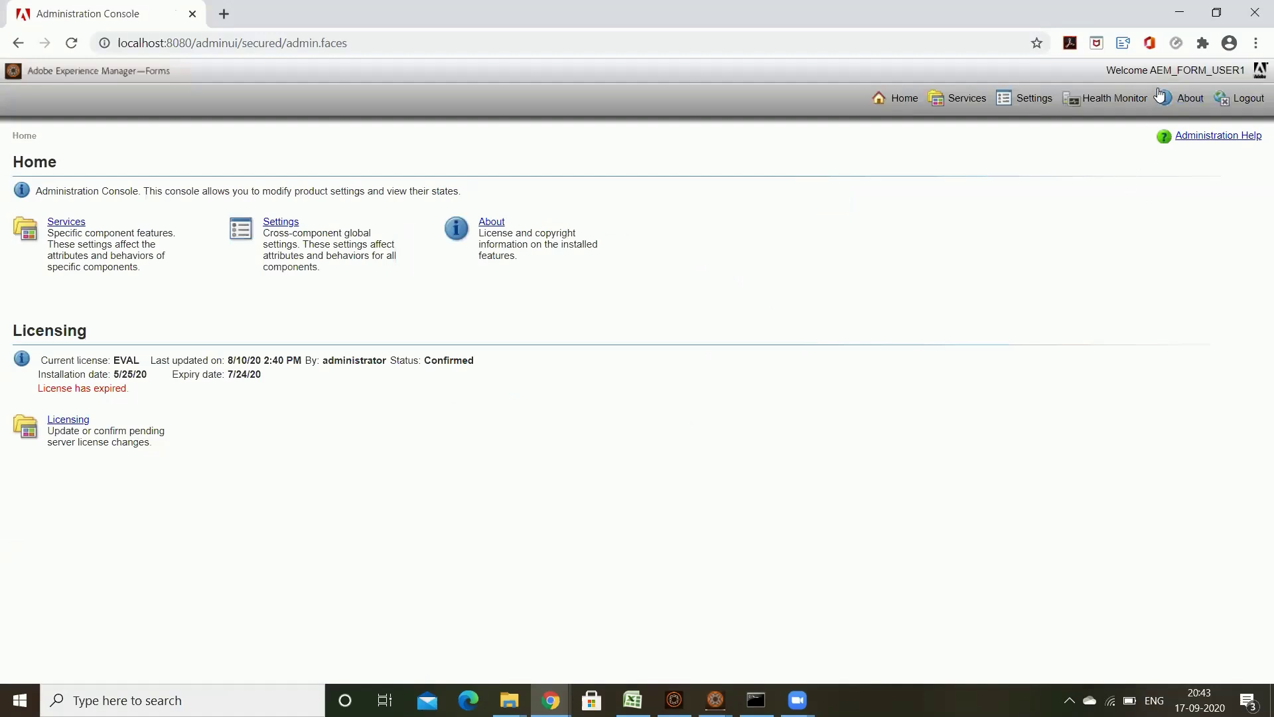
drag(1150, 70, 1249, 70)
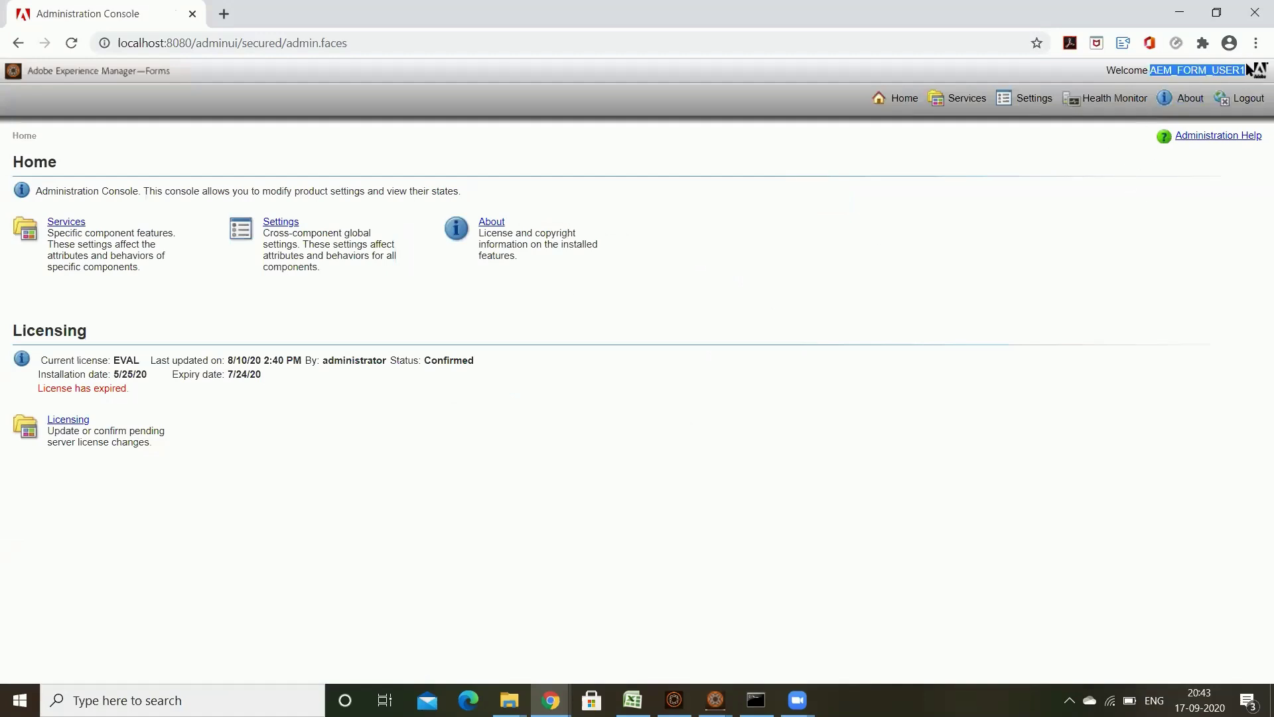
click(1093, 209)
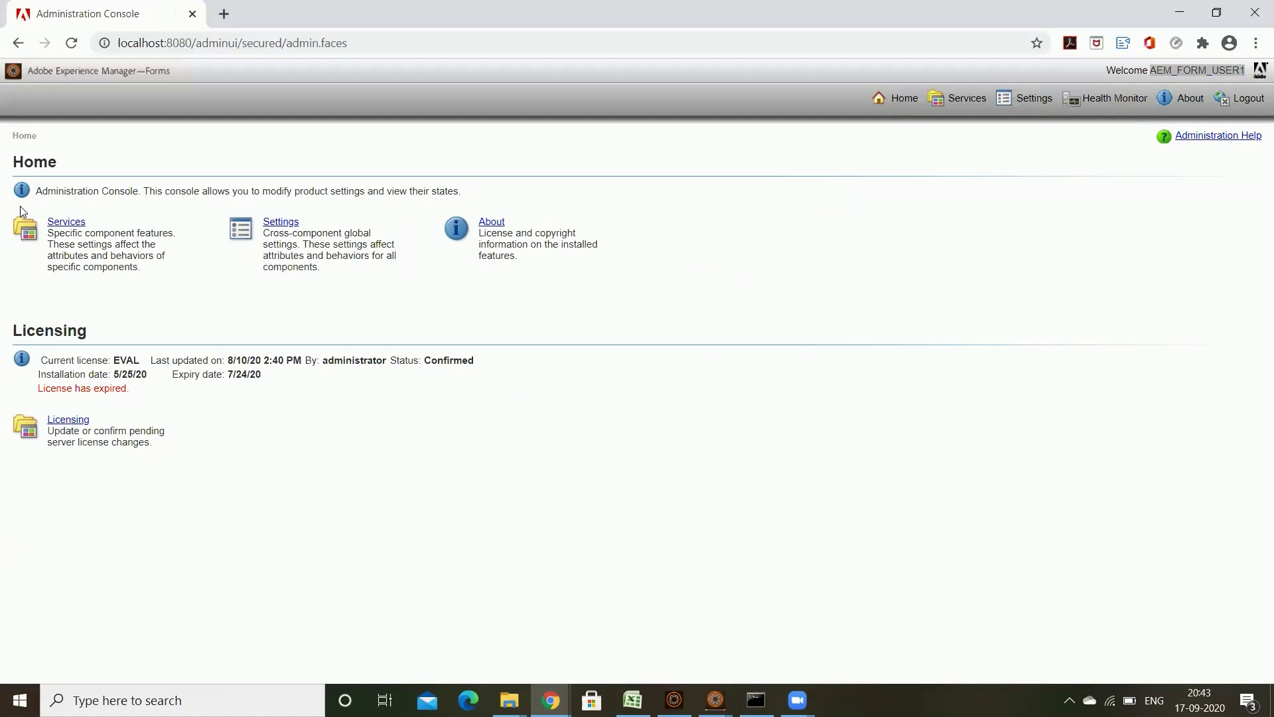
click(142, 258)
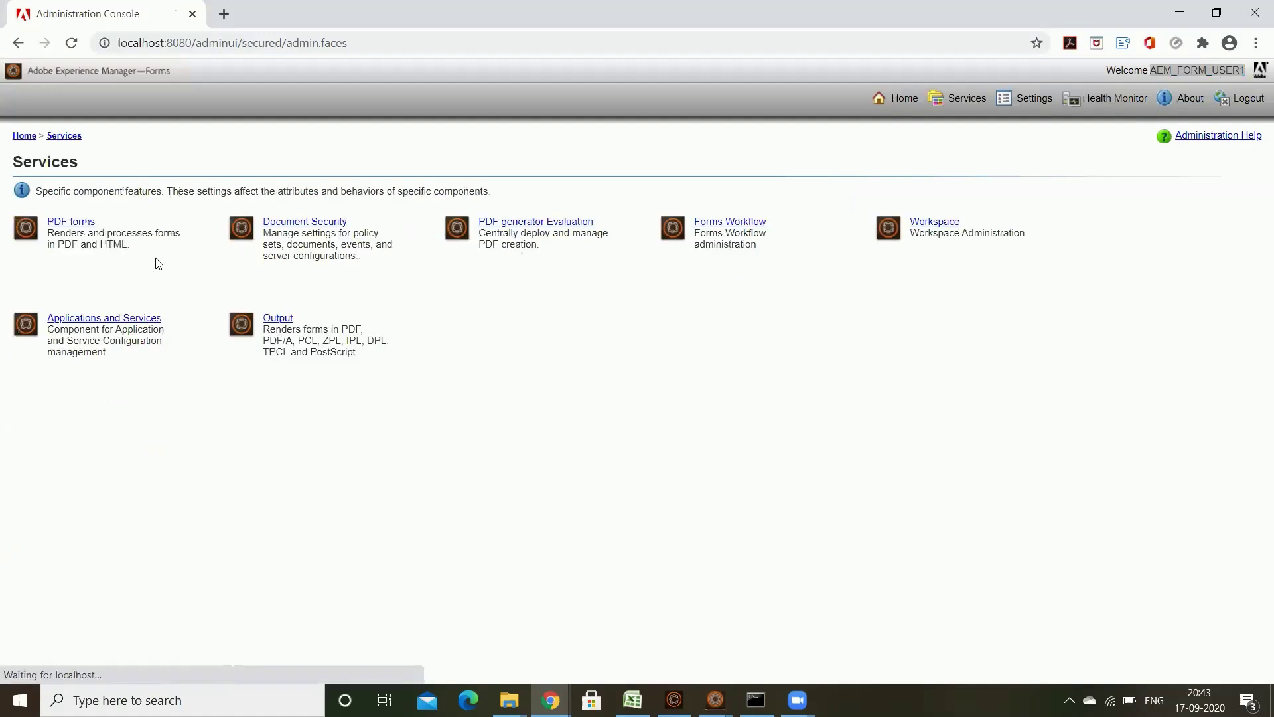
click(142, 319)
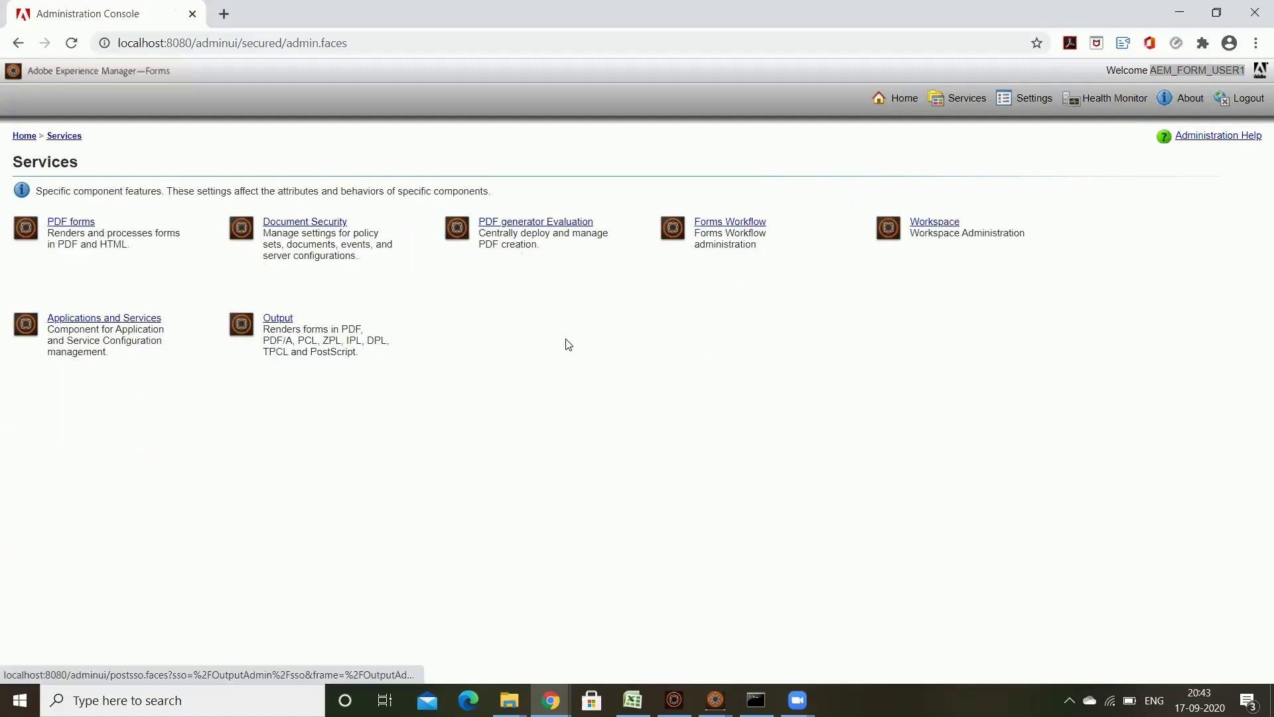
click(905, 100)
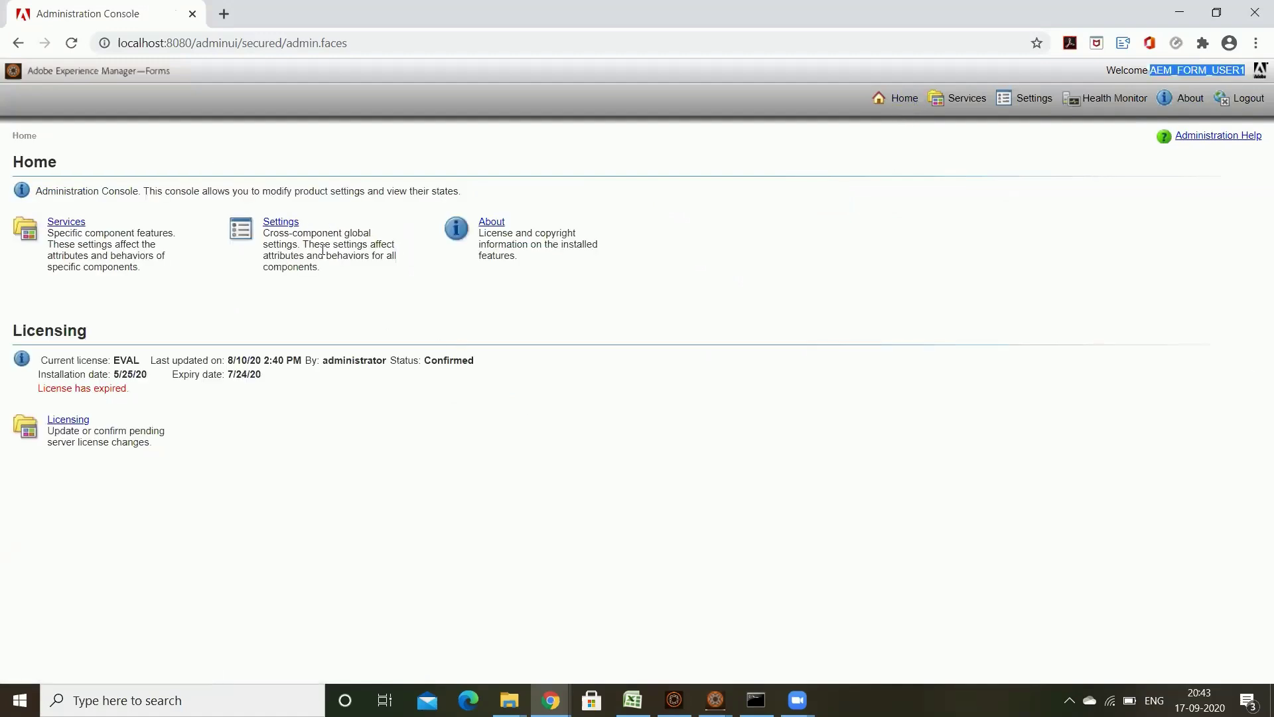
click(281, 222)
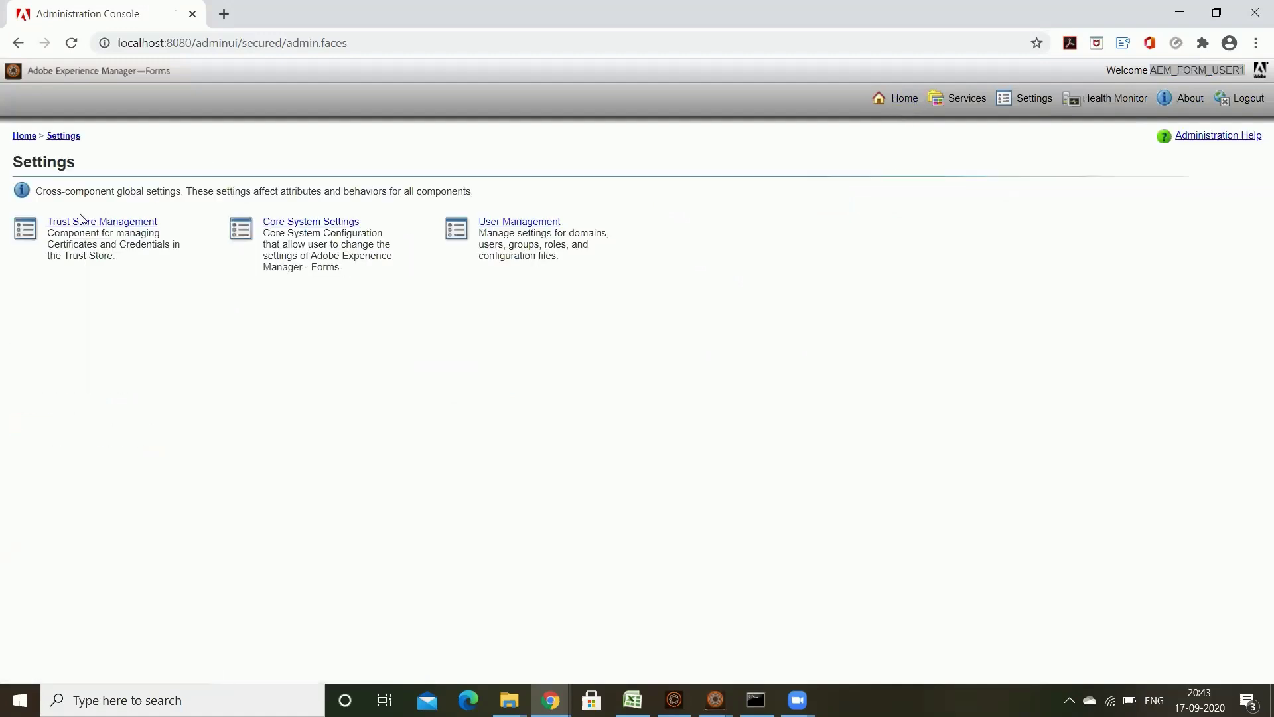
click(24, 135)
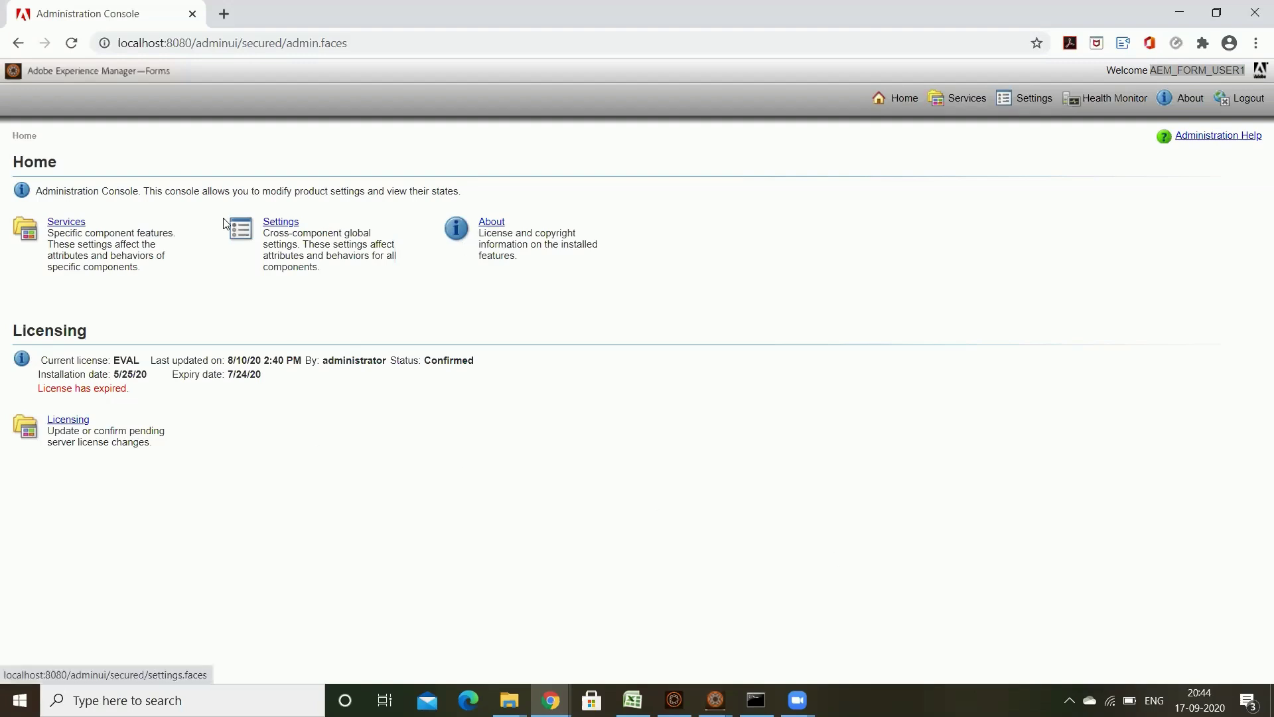
Step: From Settings, open Role Management, find all roles, then return to User Management
click(281, 222)
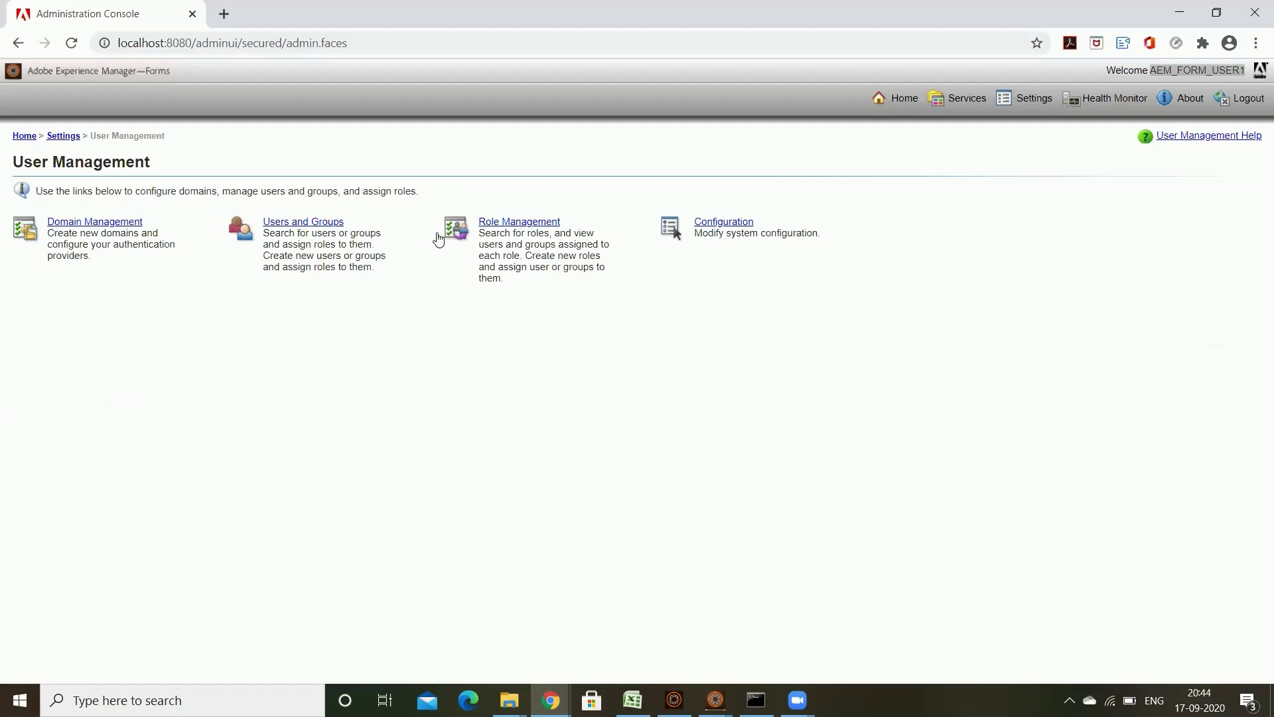
click(535, 223)
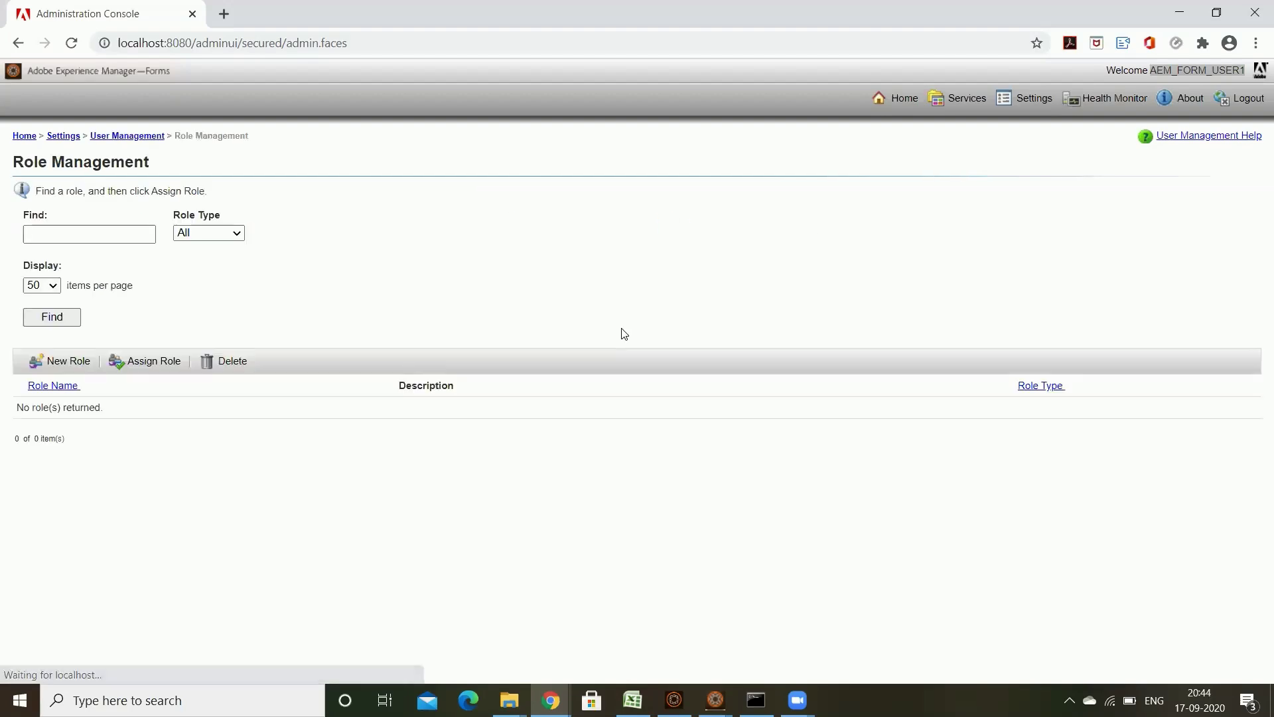
click(54, 317)
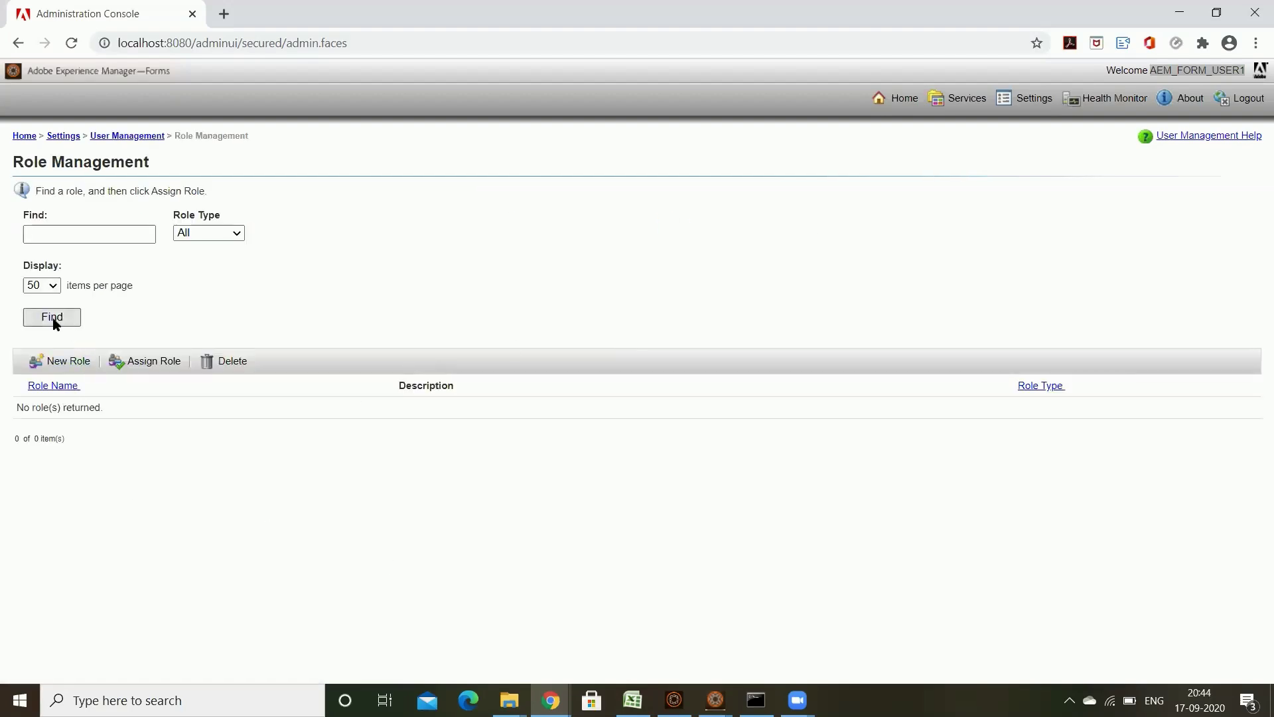
scroll(206, 445, down, 8)
scroll(205, 445, up, 8)
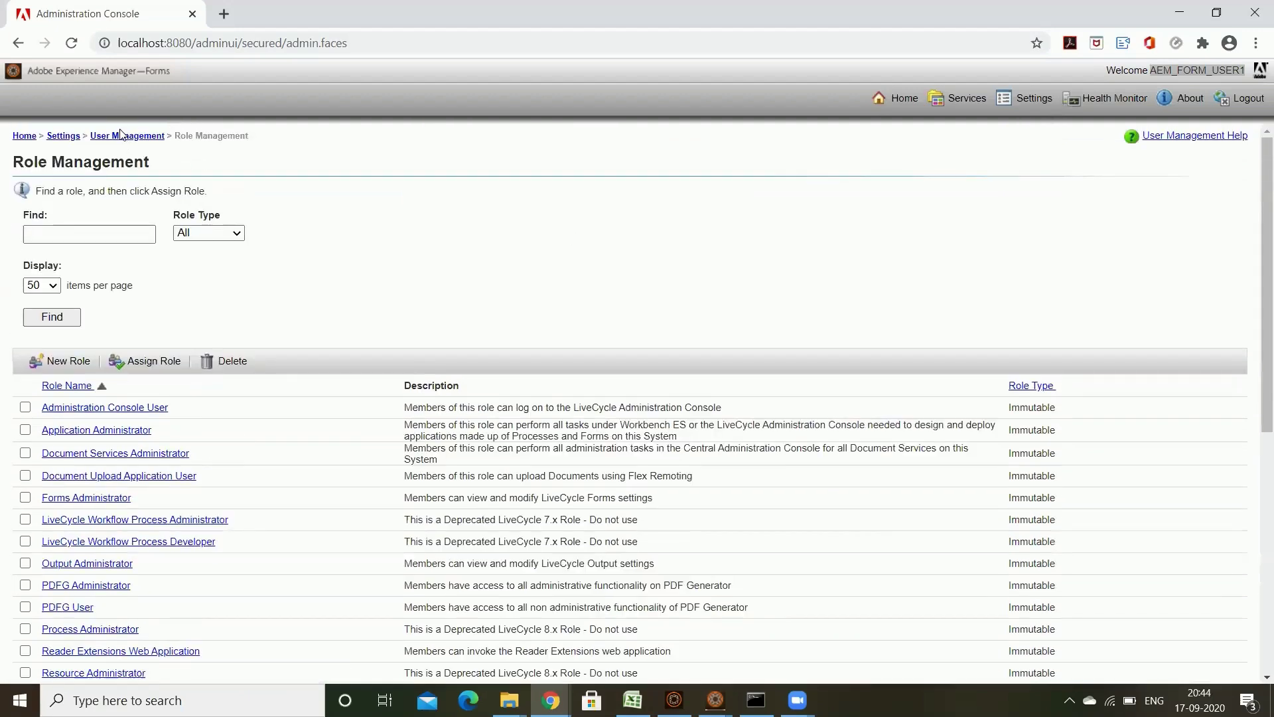
click(126, 136)
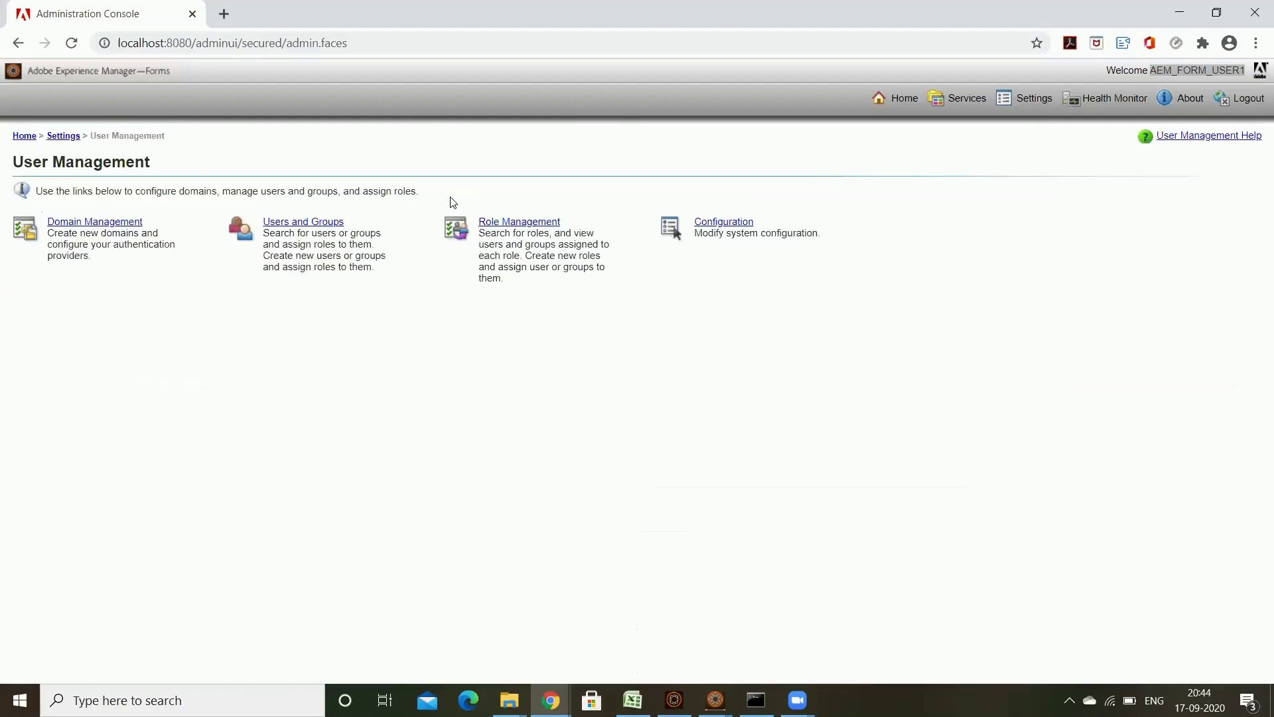
Step: Open Domain Management and review its list, which contains only DefaultDom
drag(446, 265, 548, 287)
click(467, 339)
click(191, 261)
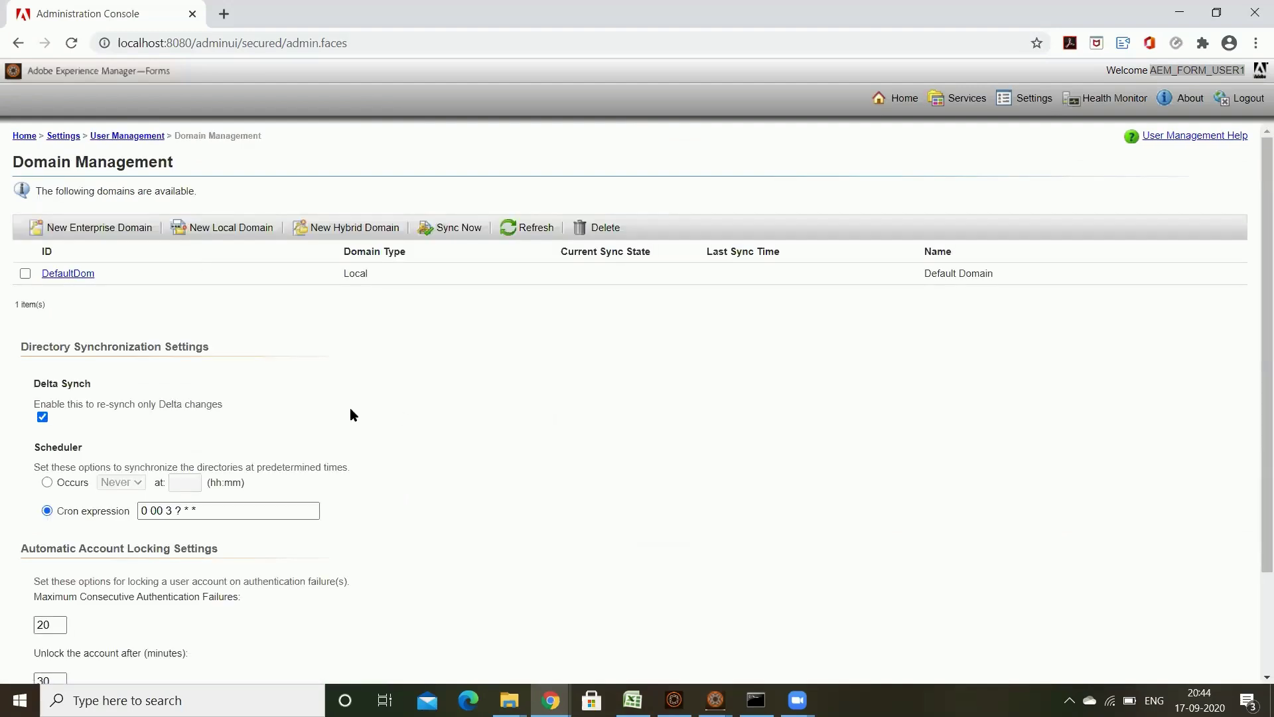
scroll(406, 400, down, 2)
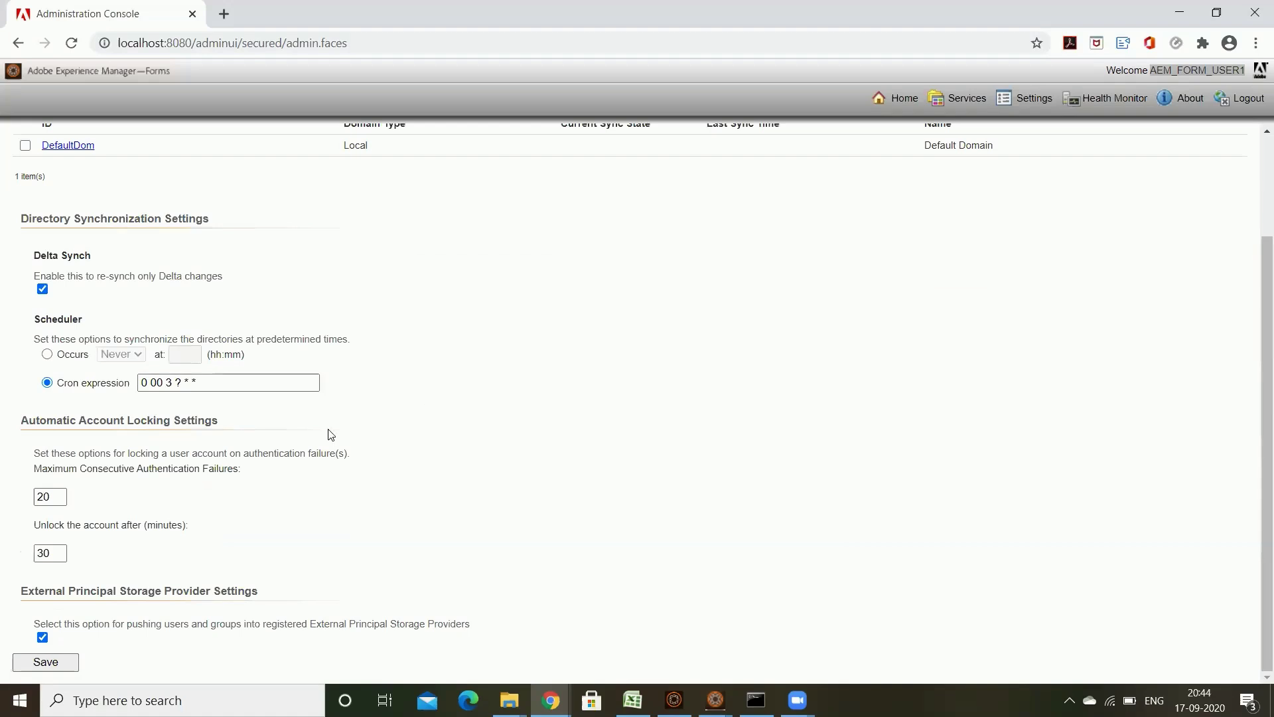
drag(16, 426, 262, 424)
click(589, 459)
scroll(589, 459, up, 2)
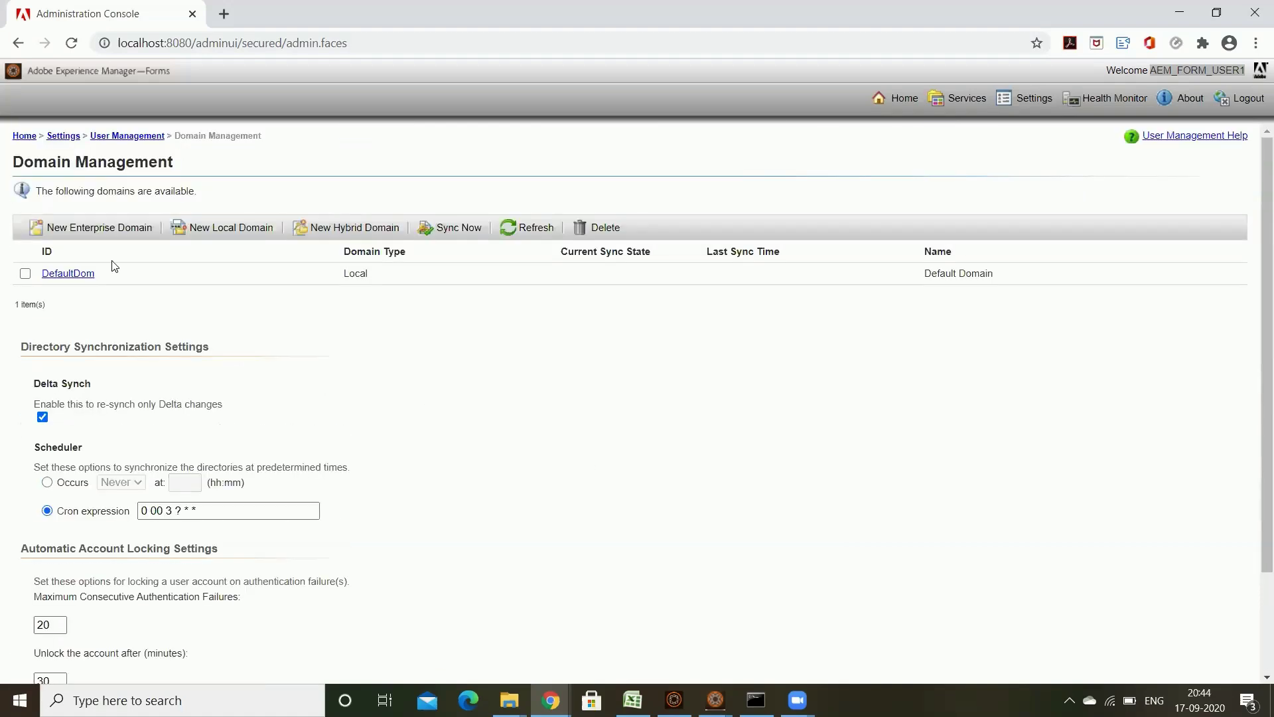
double_click(93, 276)
click(387, 350)
scroll(479, 397, down, 2)
scroll(477, 392, up, 2)
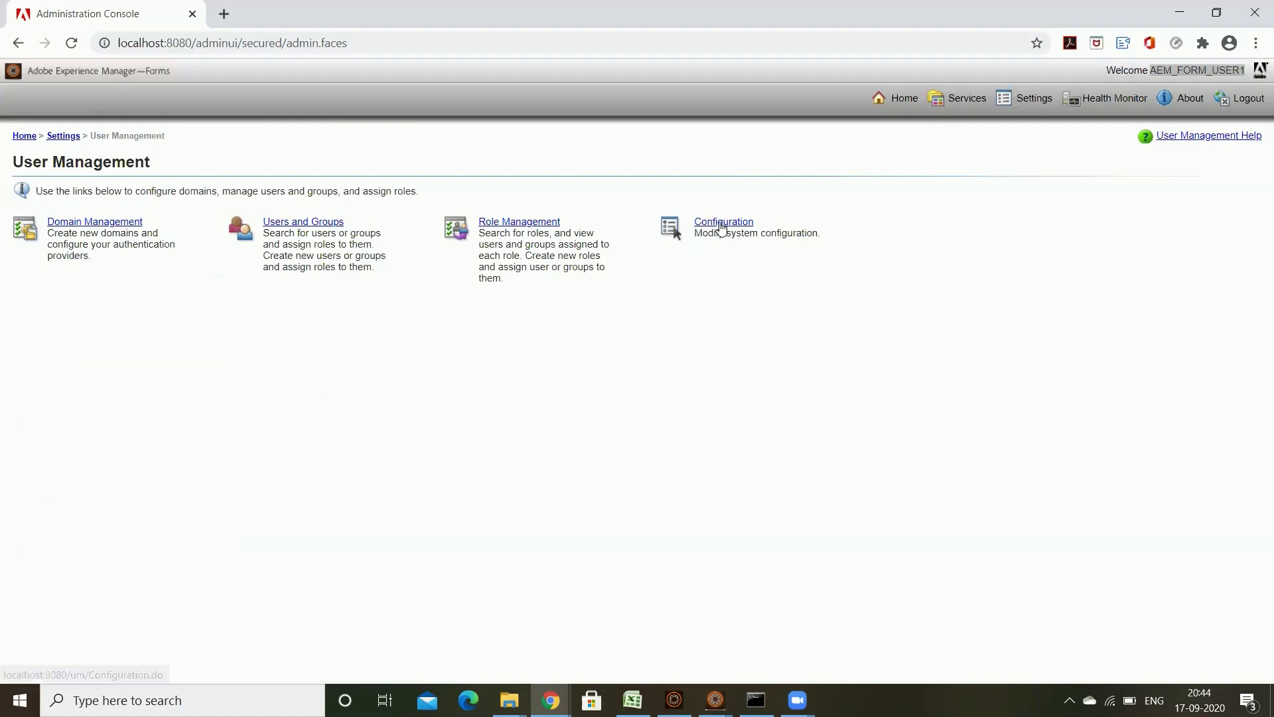
Step: View the User Management Configuration options, then return to Settings via the breadcrumbs
click(722, 225)
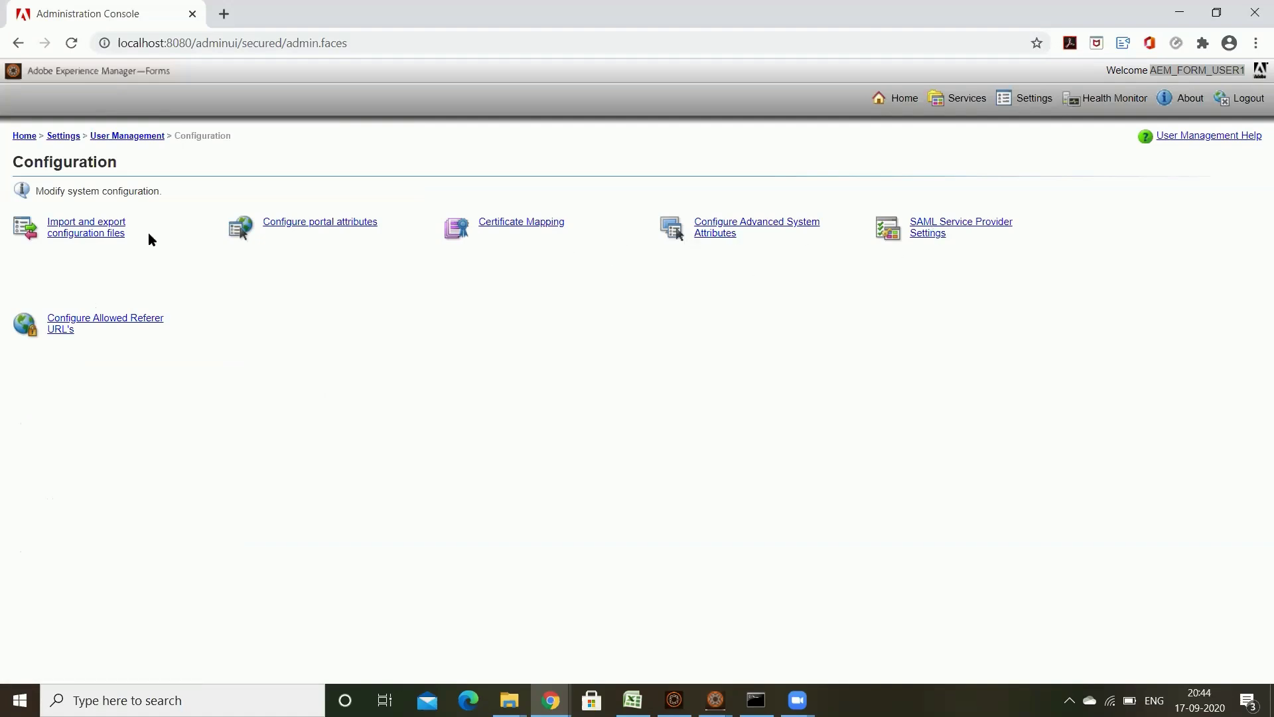
click(116, 136)
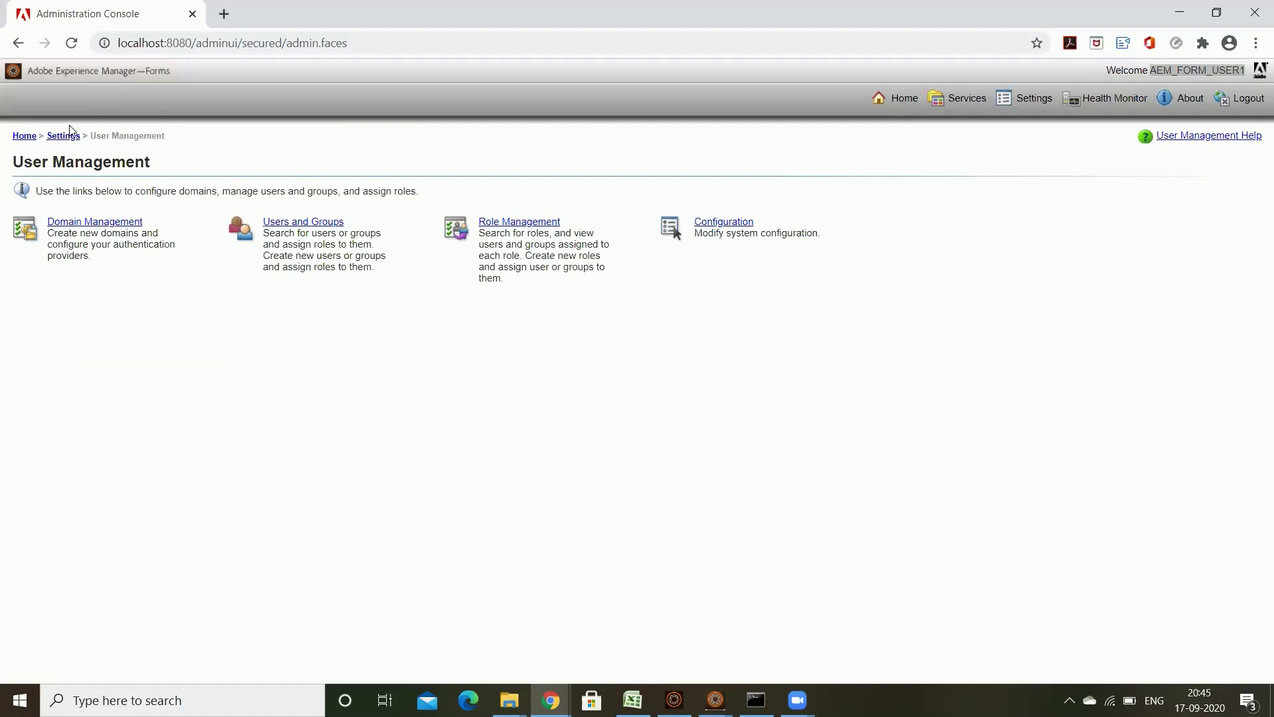
drag(157, 162, 1, 164)
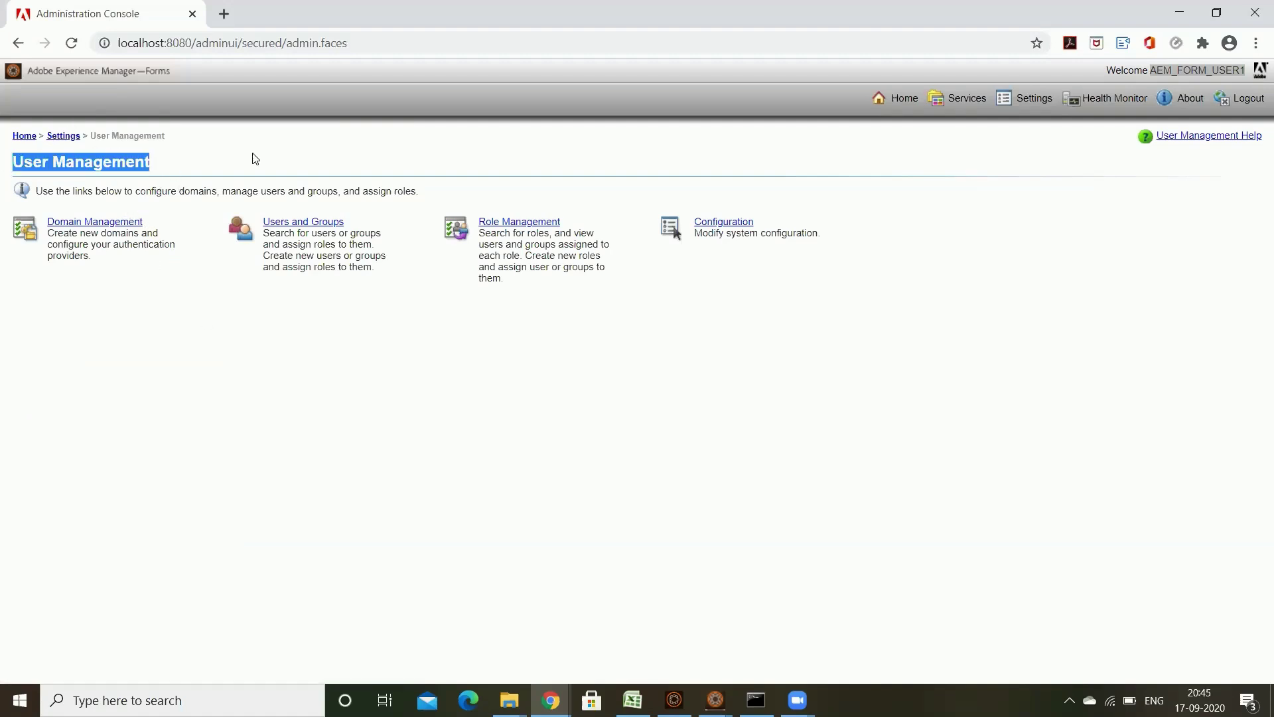
click(64, 136)
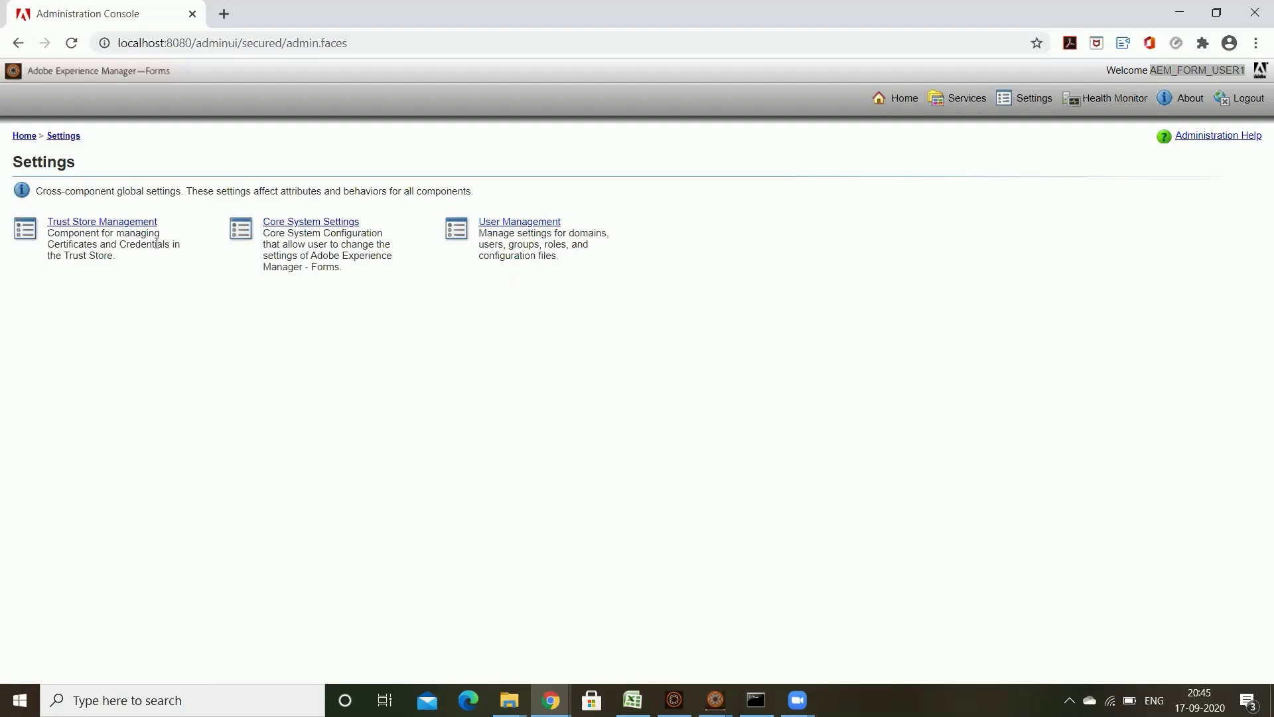